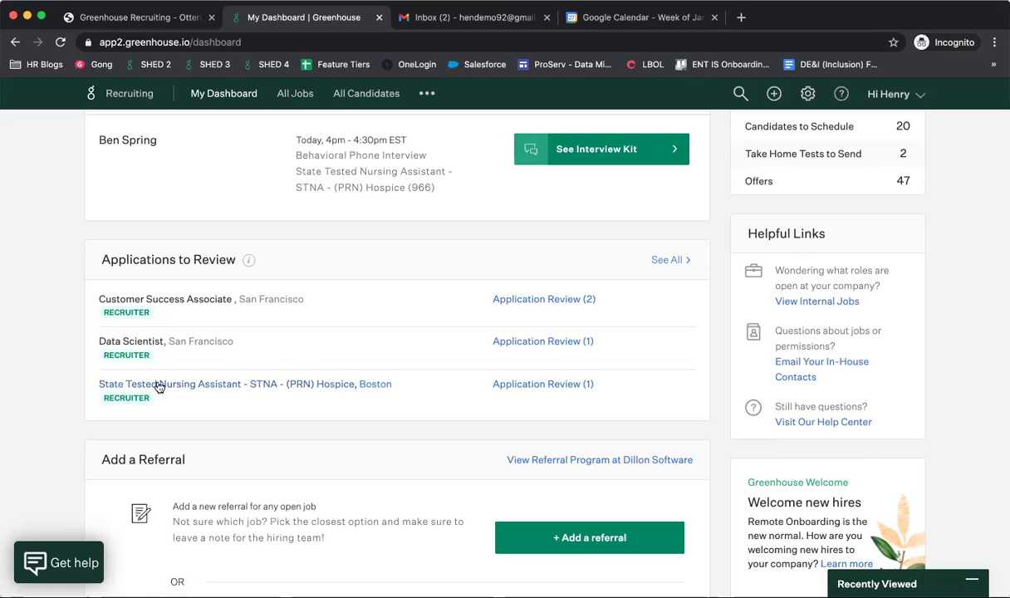
Open the application review for the State Tested Nursing Assistant job, look over the candidate's resume, and return to the dashboard
{"action": "left_click", "coordinate": [550, 387]}
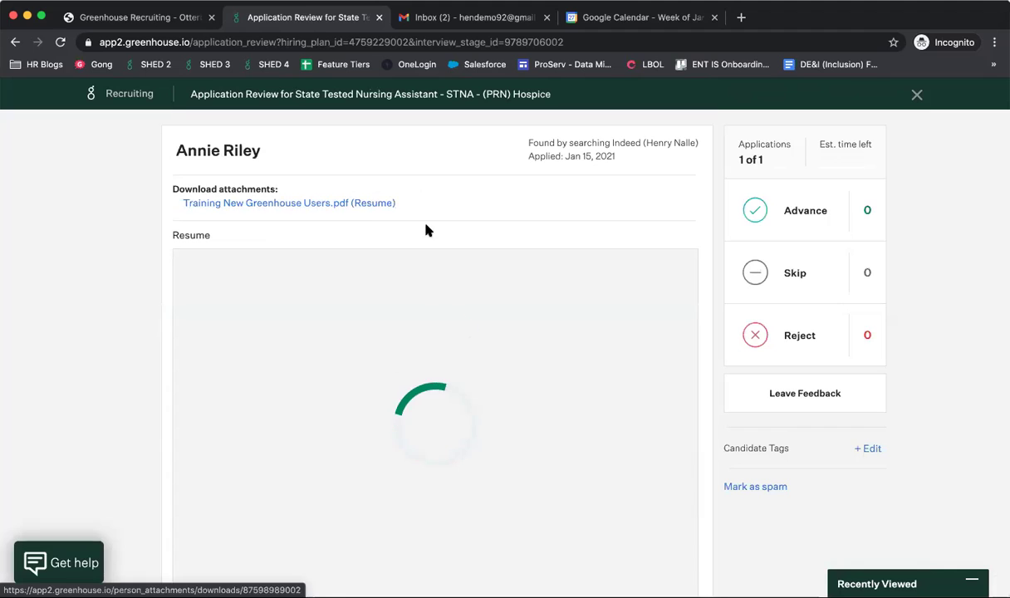
{"action": "scroll", "coordinate": [380, 304], "scroll_direction": "down", "scroll_amount": 2}
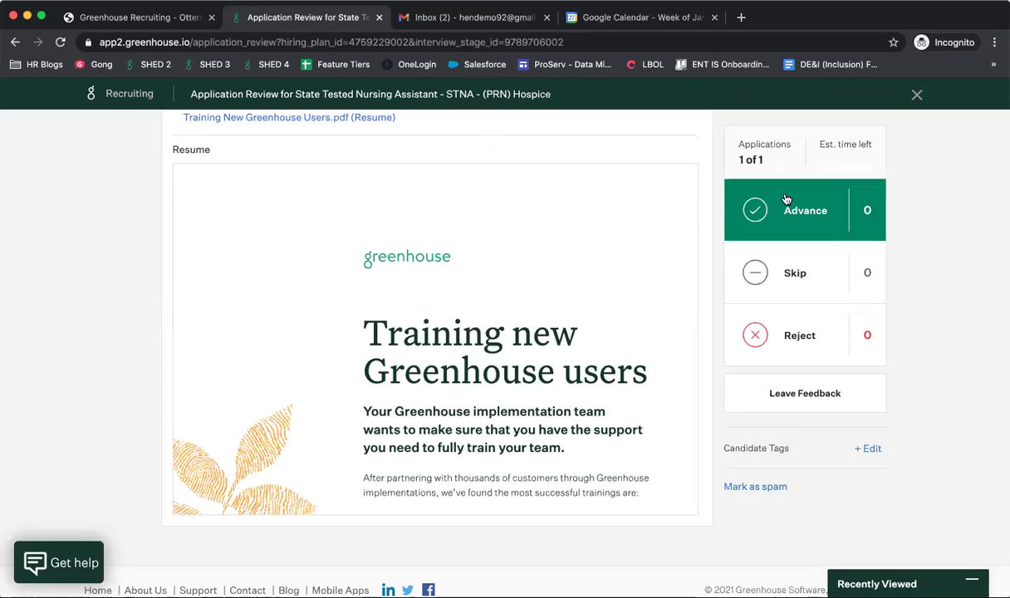
{"action": "scroll", "coordinate": [789, 208], "scroll_direction": "up", "scroll_amount": 1}
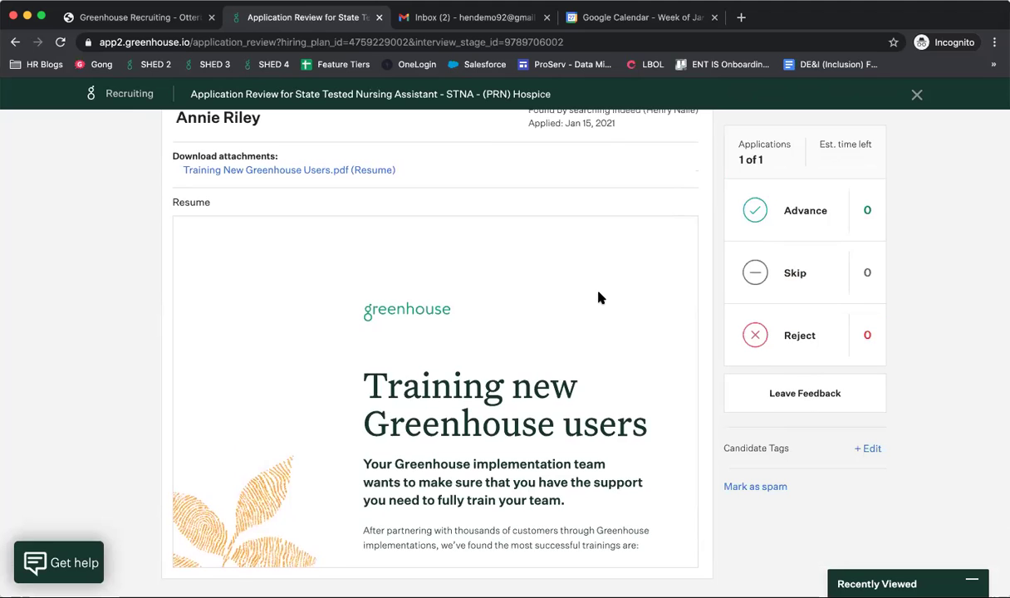
{"action": "scroll", "coordinate": [600, 295], "scroll_direction": "up", "scroll_amount": 1}
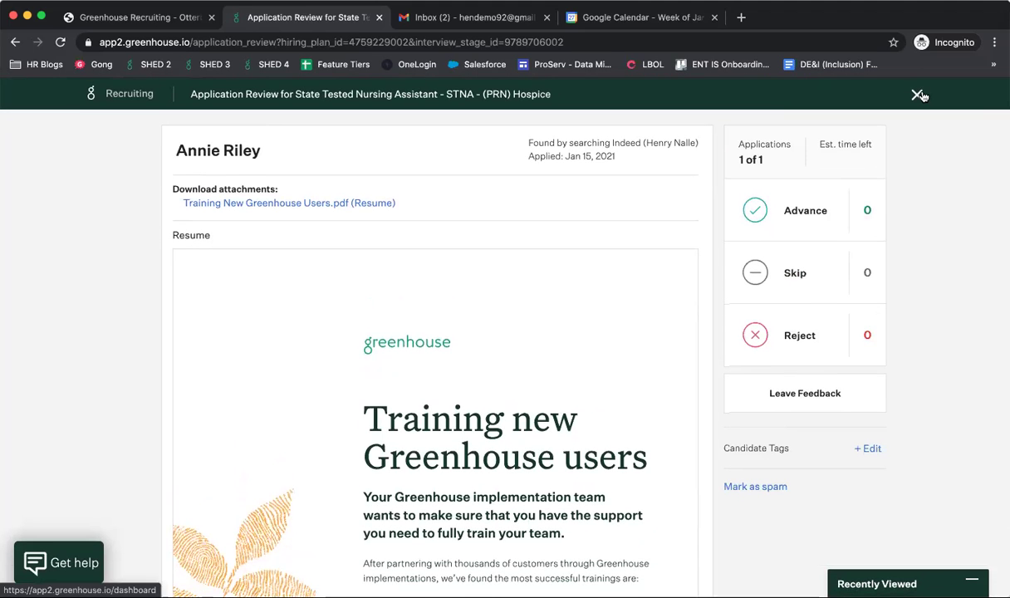
{"action": "left_click", "coordinate": [918, 94]}
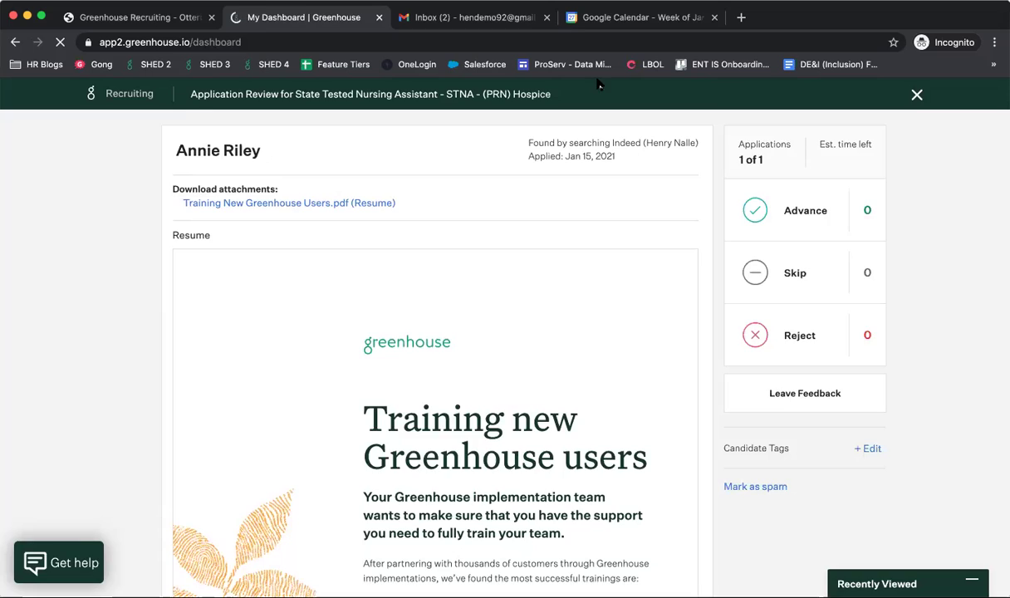
Generate a shareable referral link for Dillon Panthers (All Jobs) in the Add a Referral section
{"action": "scroll", "coordinate": [257, 397], "scroll_direction": "down", "scroll_amount": 2}
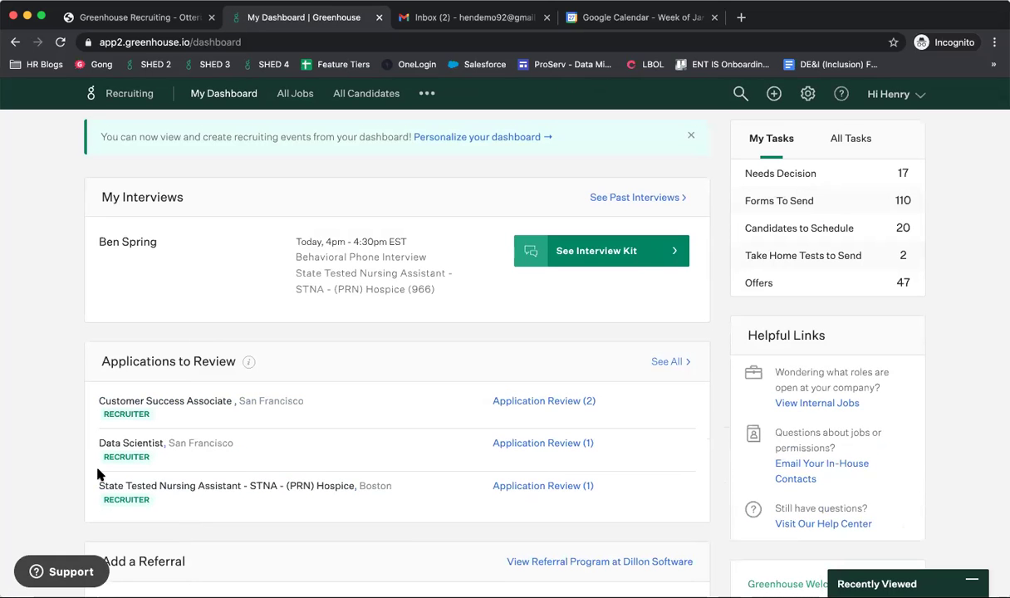
{"action": "scroll", "coordinate": [79, 472], "scroll_direction": "down", "scroll_amount": 1}
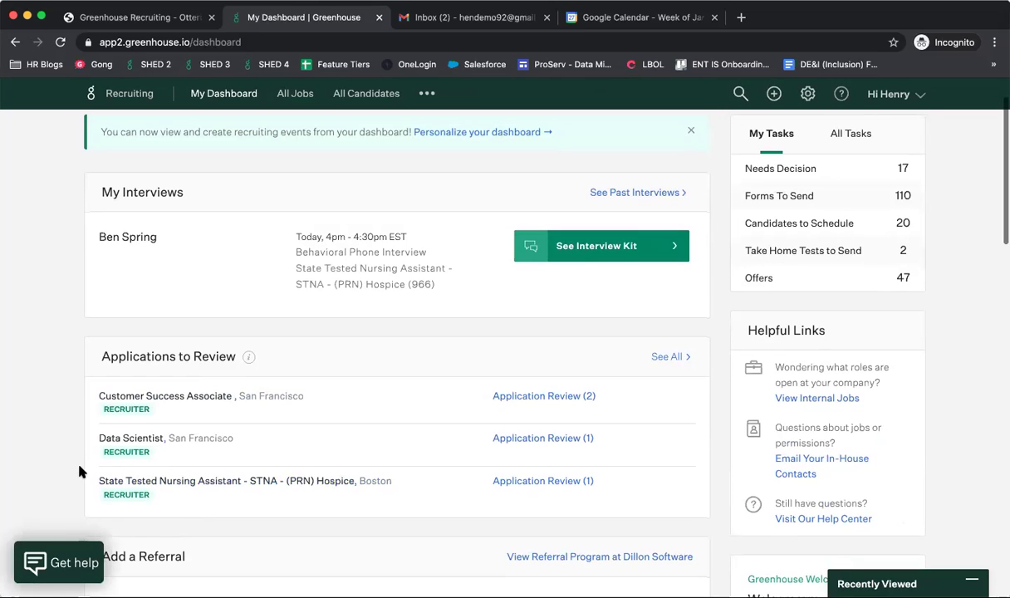
{"action": "scroll", "coordinate": [79, 472], "scroll_direction": "down", "scroll_amount": 3}
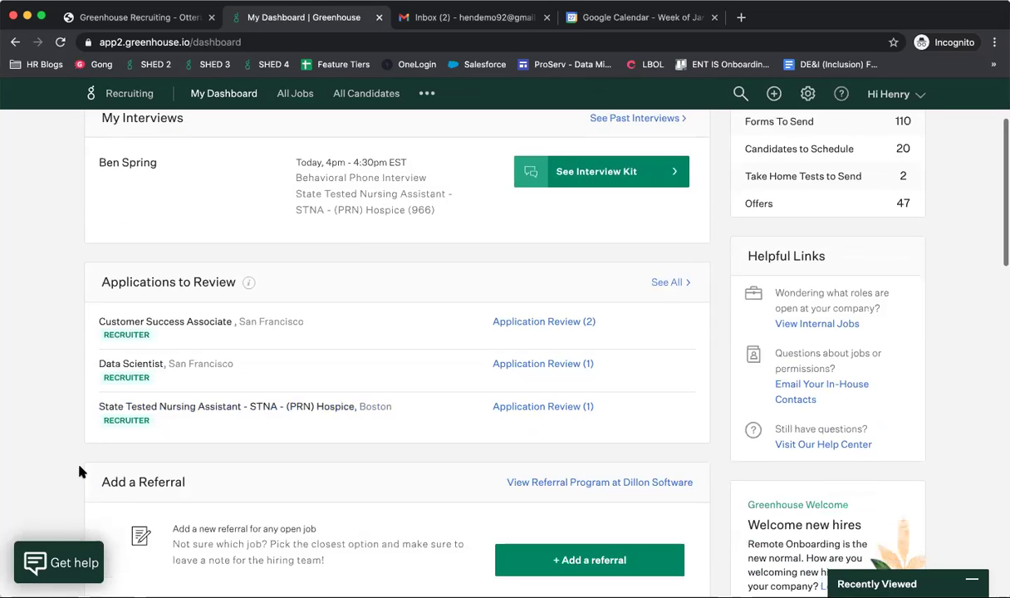
{"action": "scroll", "coordinate": [79, 472], "scroll_direction": "down", "scroll_amount": 2}
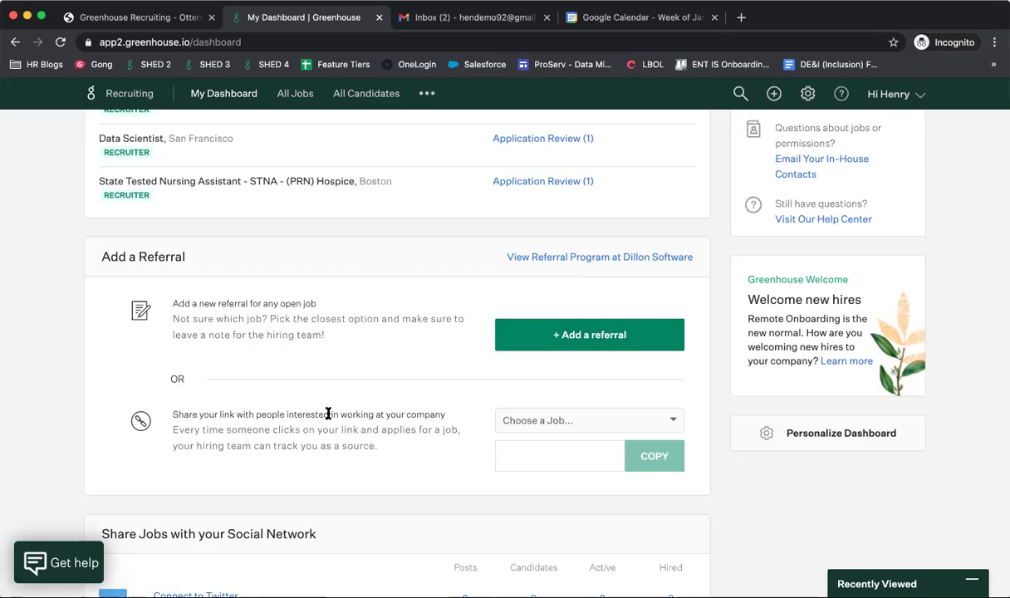
{"action": "left_click", "coordinate": [505, 419]}
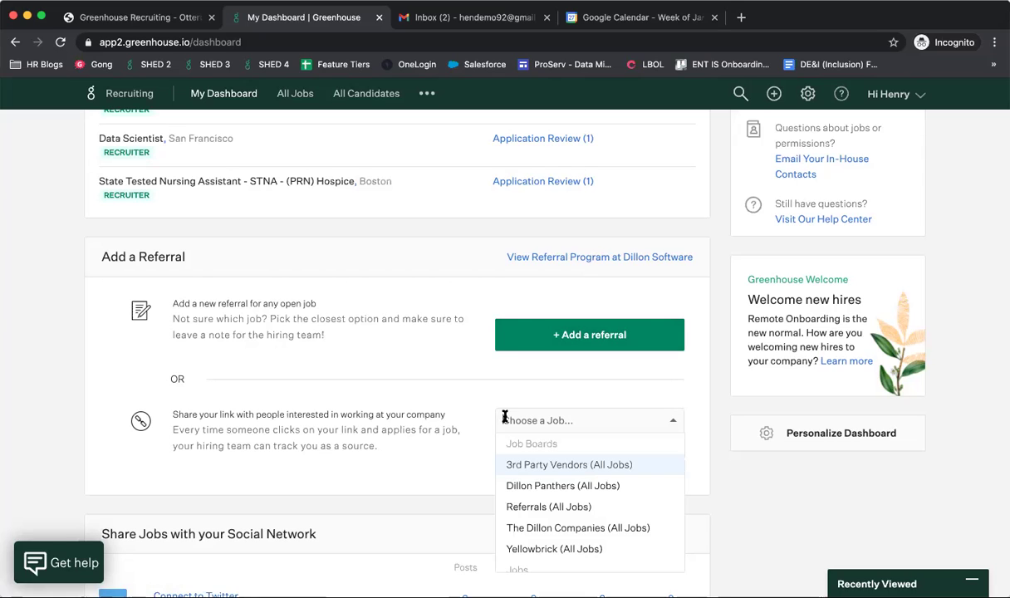
{"action": "left_click", "coordinate": [516, 490]}
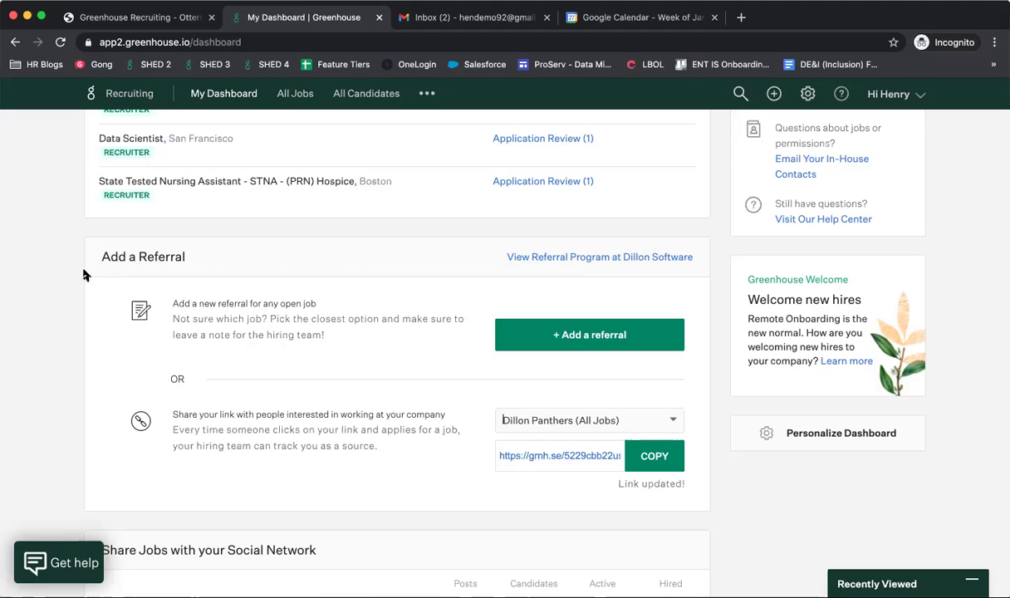
Look through the dashboard's social network sharing, My Referrals and Jobs I'm Following sections
{"action": "scroll", "coordinate": [83, 275], "scroll_direction": "down", "scroll_amount": 3}
{"action": "scroll", "coordinate": [83, 275], "scroll_direction": "down", "scroll_amount": 5}
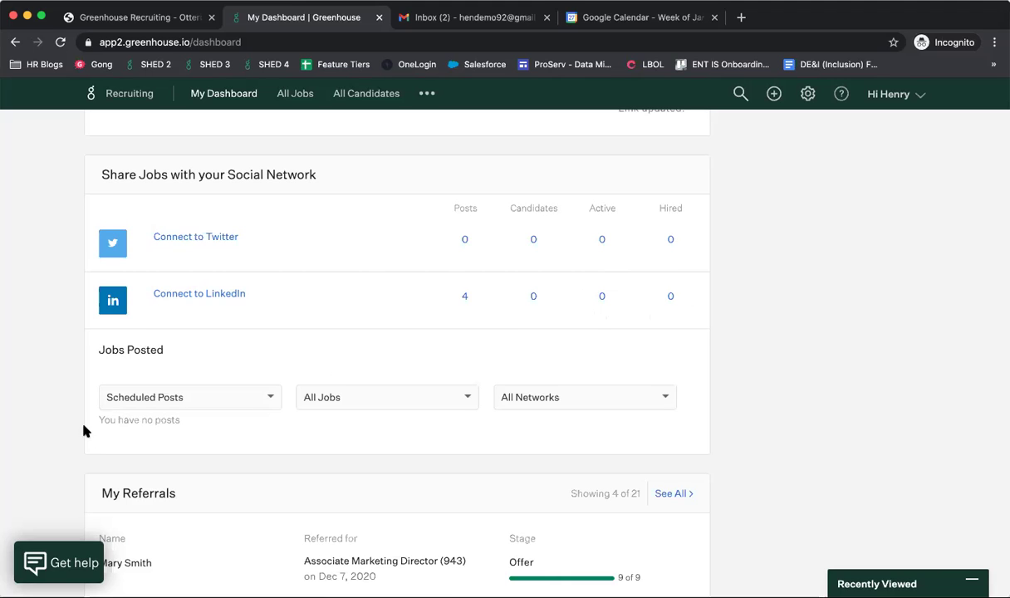
{"action": "scroll", "coordinate": [84, 430], "scroll_direction": "down", "scroll_amount": 5}
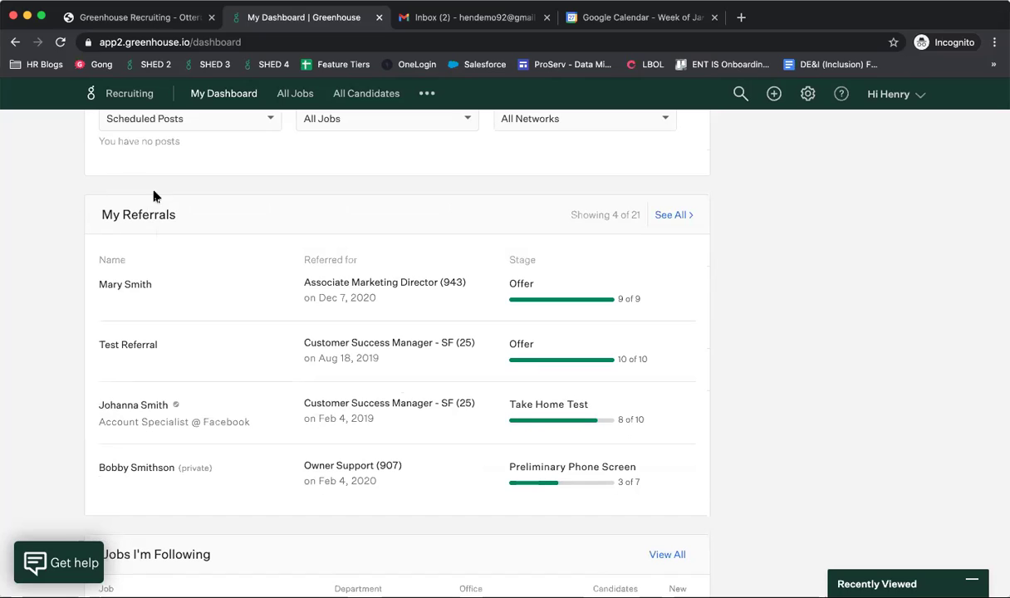
{"action": "mouse_move", "coordinate": [274, 283]}
{"action": "scroll", "coordinate": [383, 385], "scroll_direction": "down", "scroll_amount": 3}
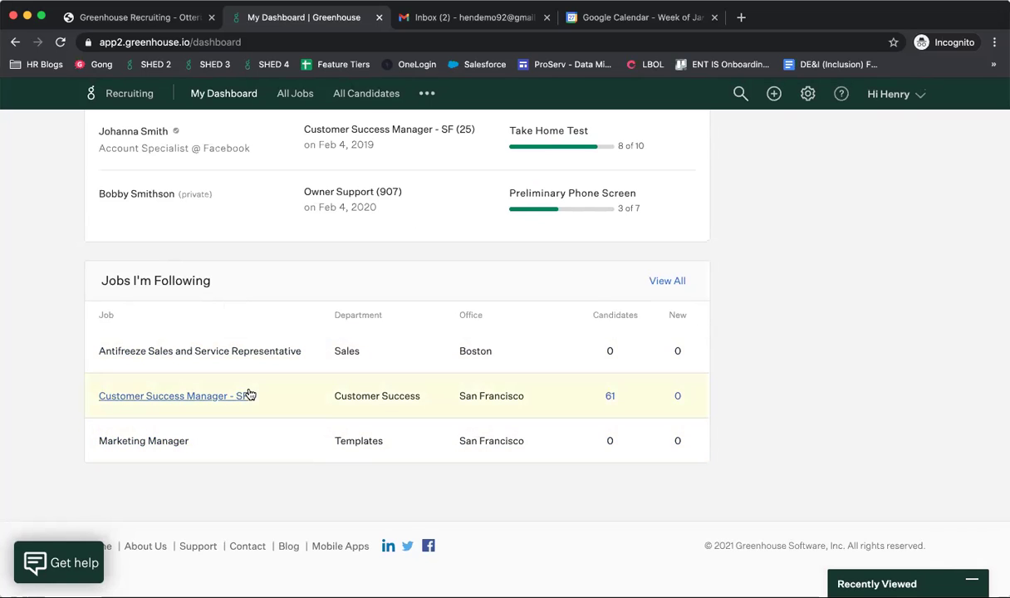
{"action": "scroll", "coordinate": [249, 394], "scroll_direction": "up", "scroll_amount": 2}
{"action": "scroll", "coordinate": [250, 394], "scroll_direction": "up", "scroll_amount": 8}
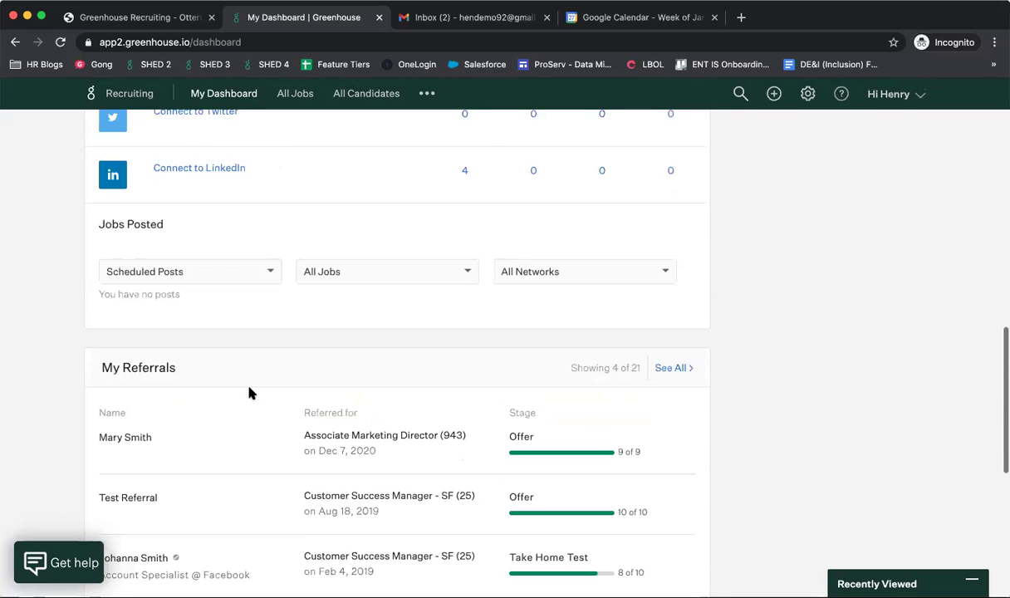
{"action": "scroll", "coordinate": [248, 388], "scroll_direction": "up", "scroll_amount": 5}
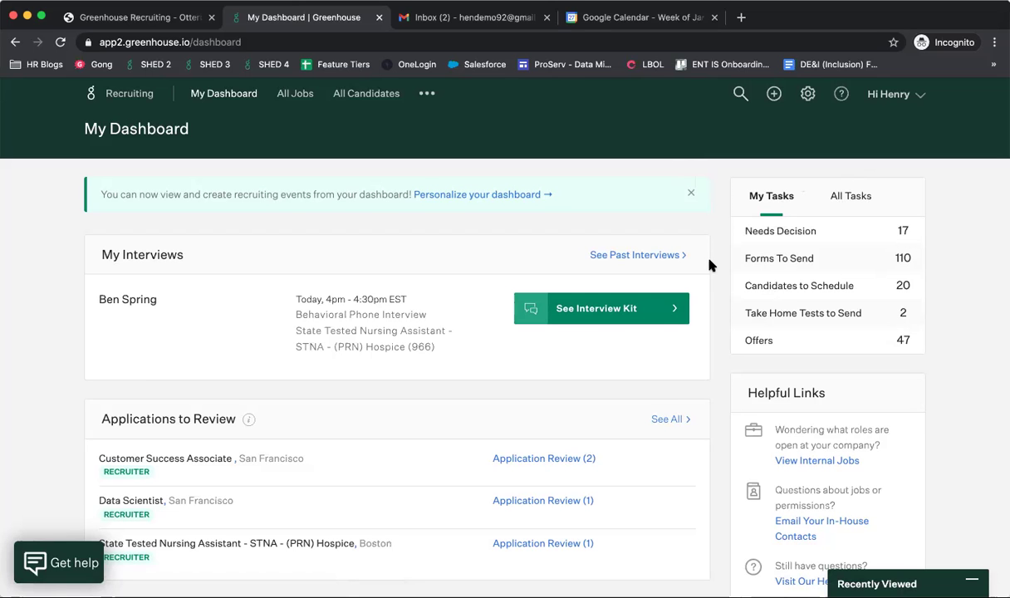
Personalize the dashboard by hiding the My Referrals tile from the main view and save the layout
{"action": "scroll", "coordinate": [709, 264], "scroll_direction": "down", "scroll_amount": 3}
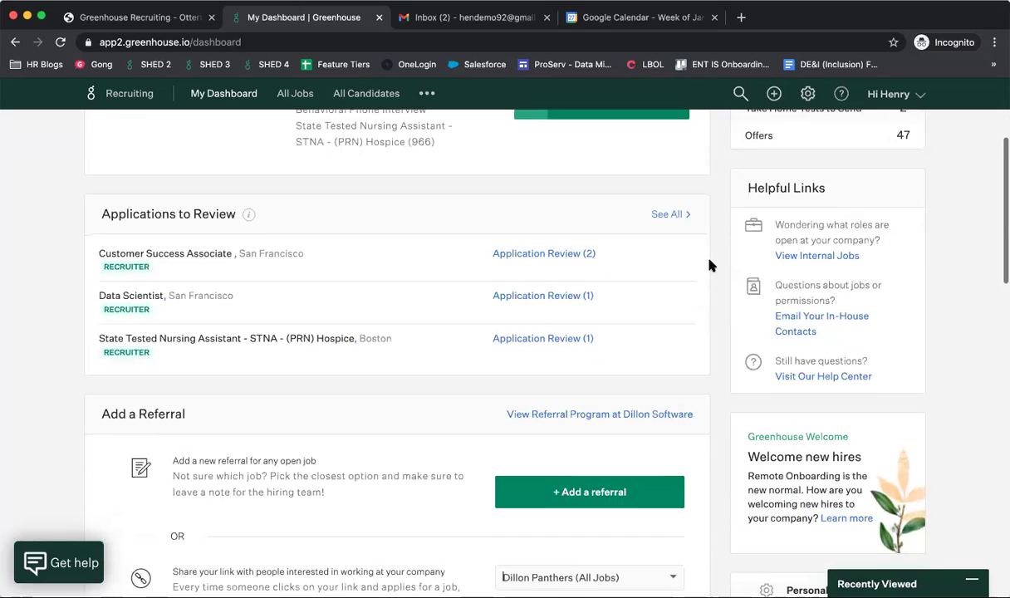
{"action": "scroll", "coordinate": [710, 264], "scroll_direction": "up", "scroll_amount": 1}
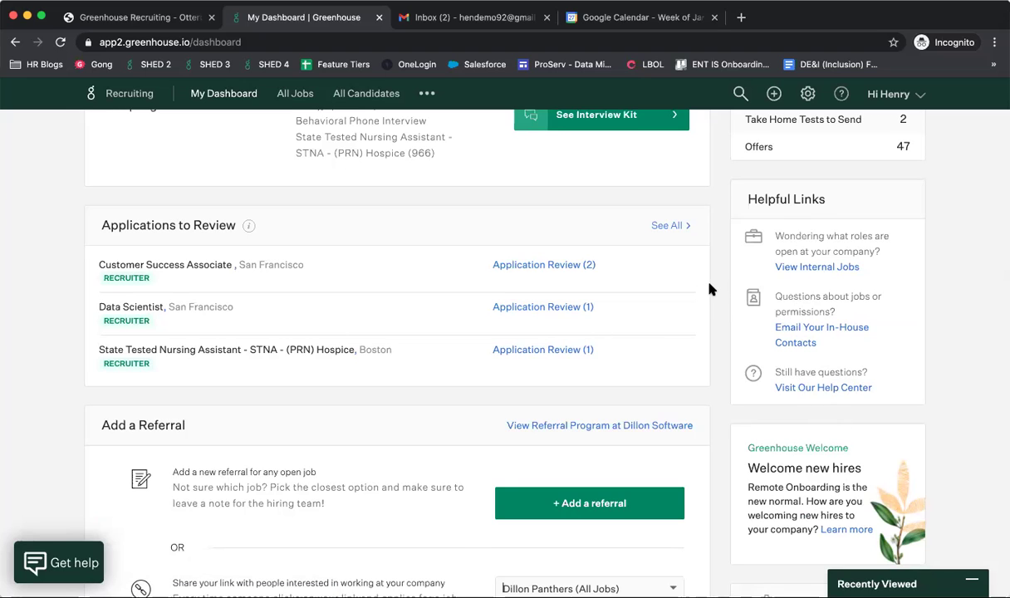
{"action": "scroll", "coordinate": [710, 289], "scroll_direction": "down", "scroll_amount": 5}
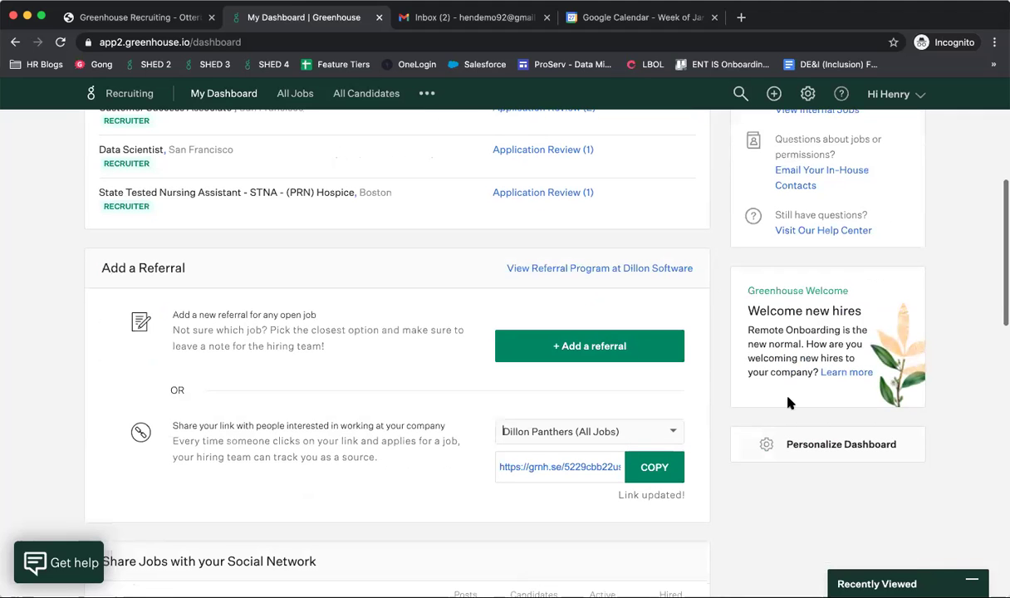
{"action": "left_click", "coordinate": [793, 449]}
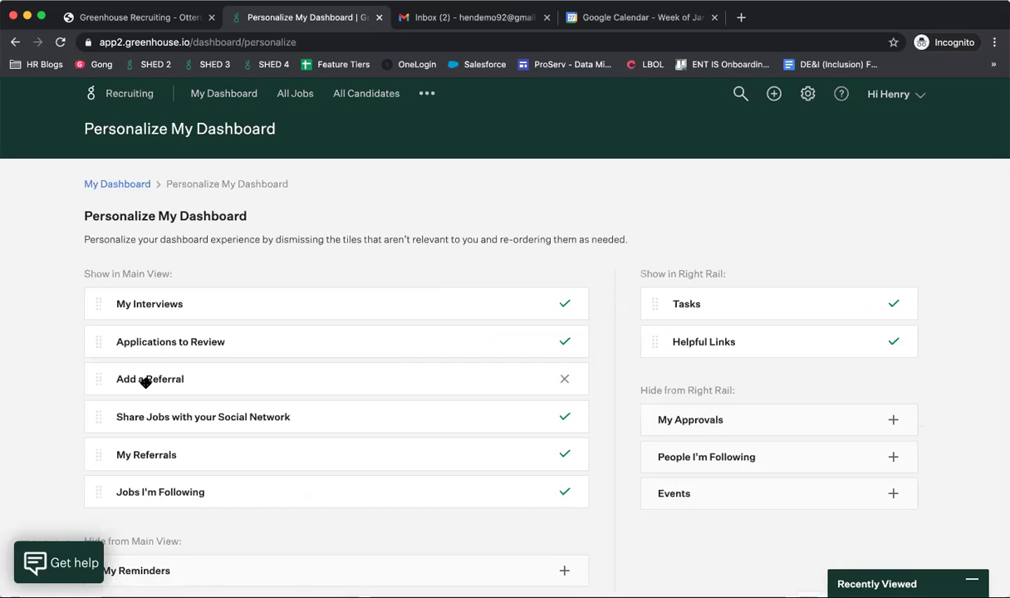
{"action": "left_click_drag", "start_coordinate": [149, 359], "coordinate": [169, 387]}
{"action": "scroll", "coordinate": [225, 308], "scroll_direction": "down", "scroll_amount": 2}
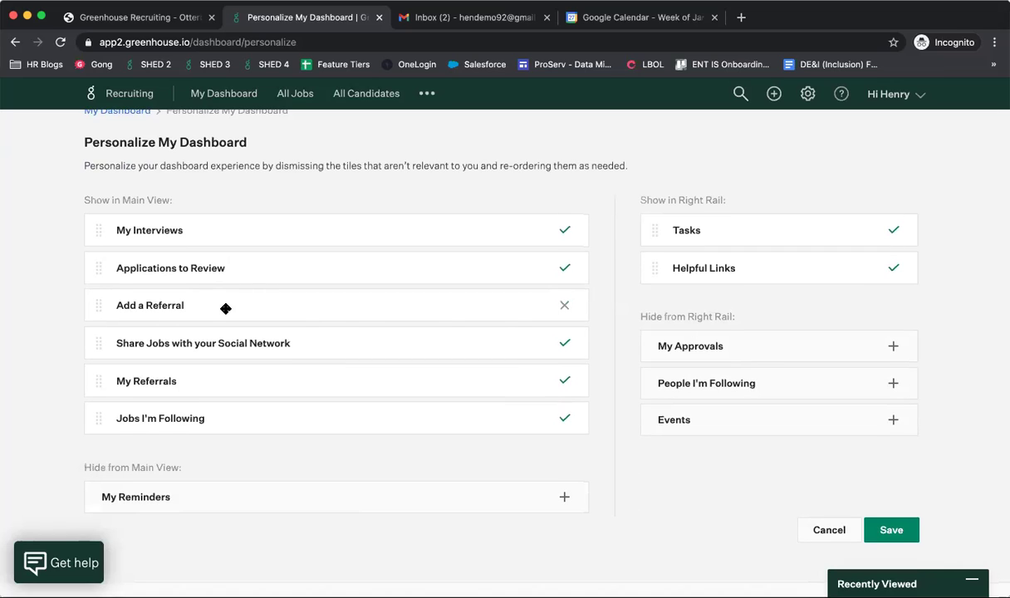
{"action": "left_click", "coordinate": [562, 382]}
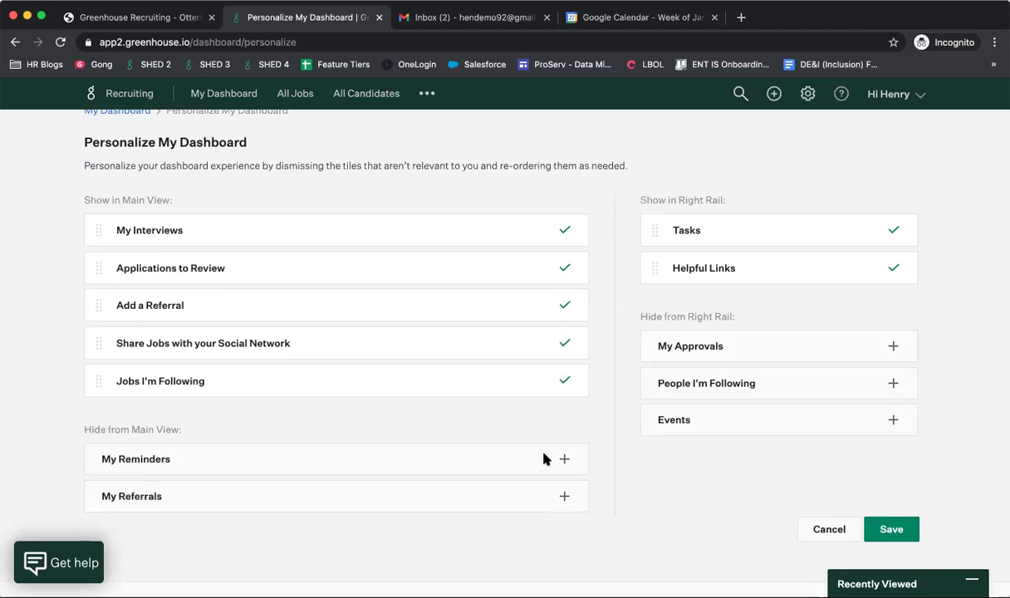
{"action": "left_click", "coordinate": [897, 534]}
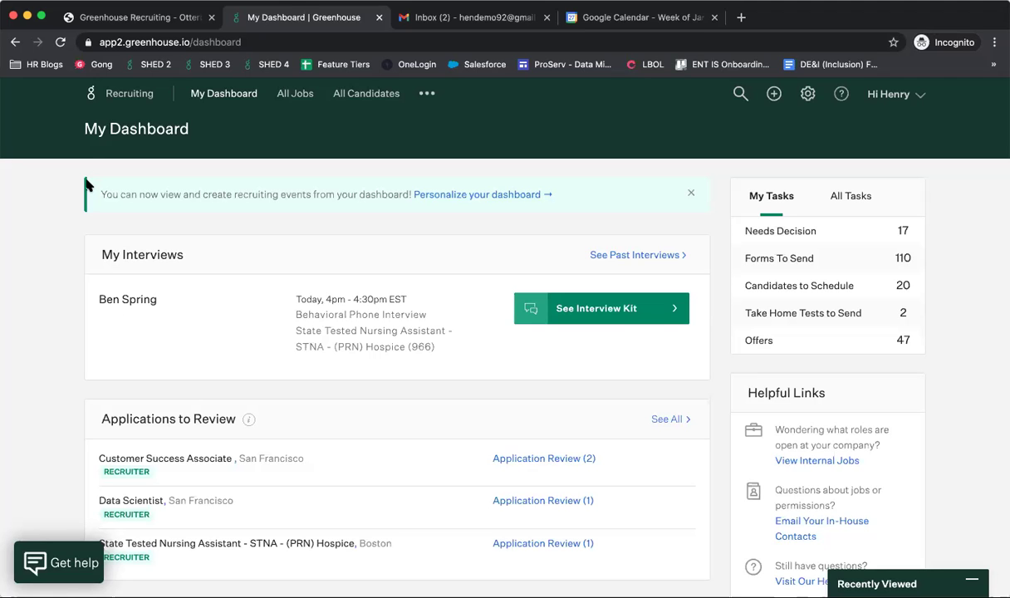
Read the Add a Referral instructions, highlighting the advice on picking the closest job and leaving the hiring team a note
{"action": "scroll", "coordinate": [87, 185], "scroll_direction": "down", "scroll_amount": 3}
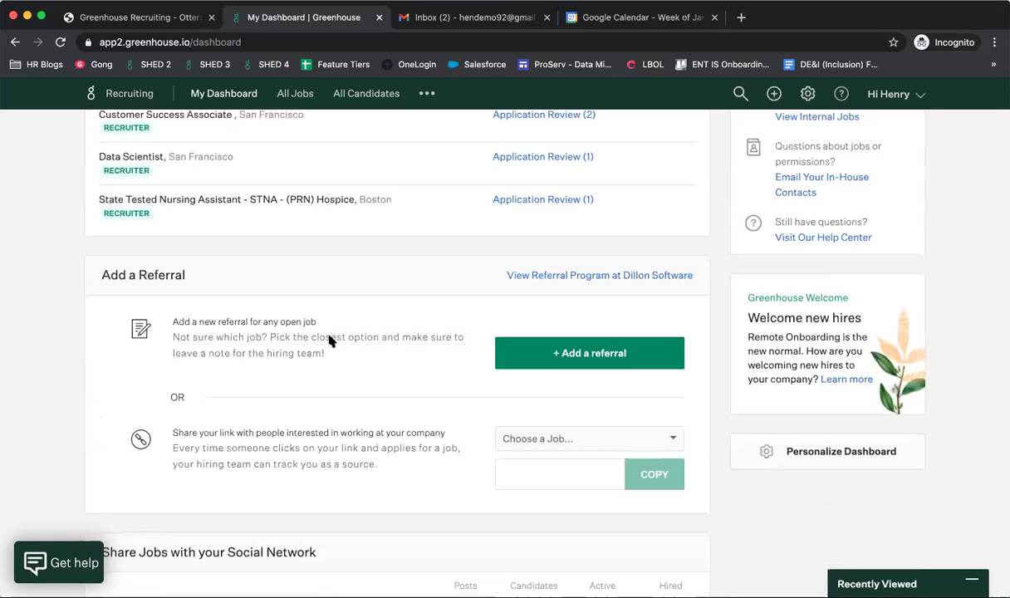
{"action": "left_click_drag", "start_coordinate": [330, 356], "coordinate": [270, 336]}
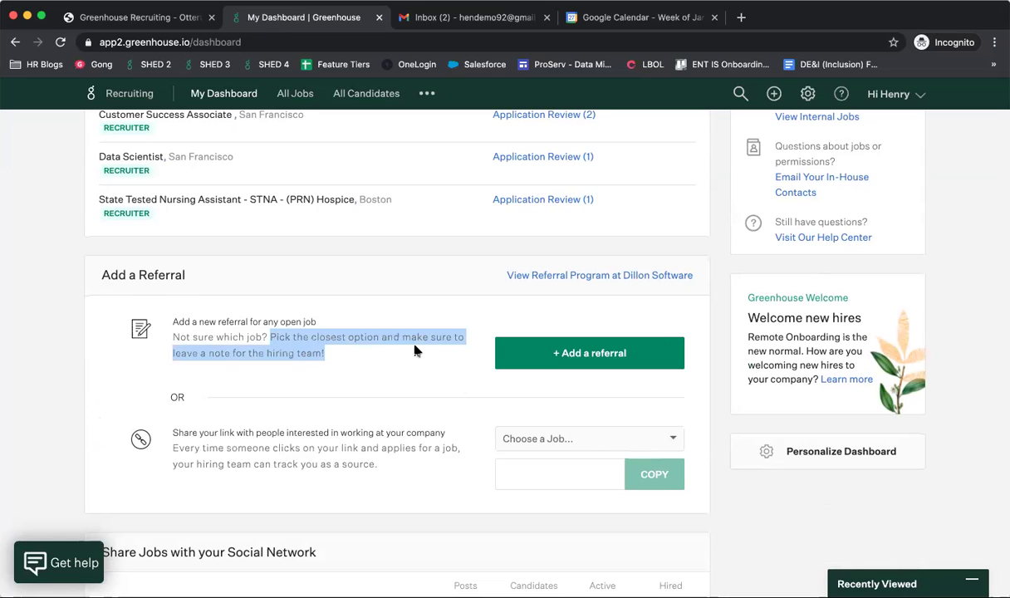
{"action": "left_click", "coordinate": [325, 351]}
{"action": "left_click_drag", "start_coordinate": [325, 351], "coordinate": [272, 336]}
{"action": "left_click_drag", "start_coordinate": [269, 334], "coordinate": [334, 349]}
{"action": "left_click", "coordinate": [84, 294]}
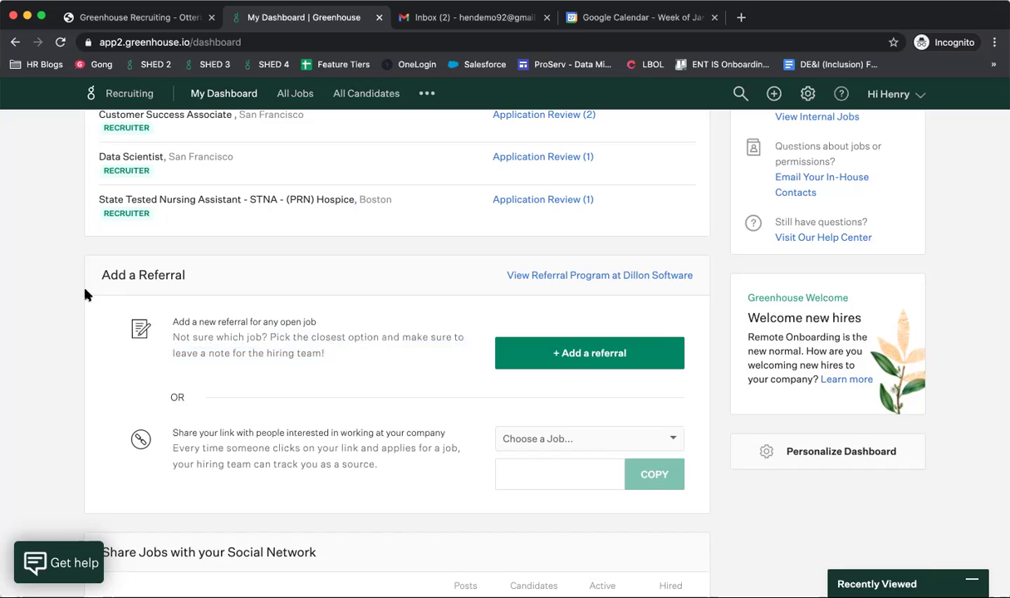
Start creating a new job with Copy an Existing Job as the starting point
{"action": "scroll", "coordinate": [85, 294], "scroll_direction": "up", "scroll_amount": 5}
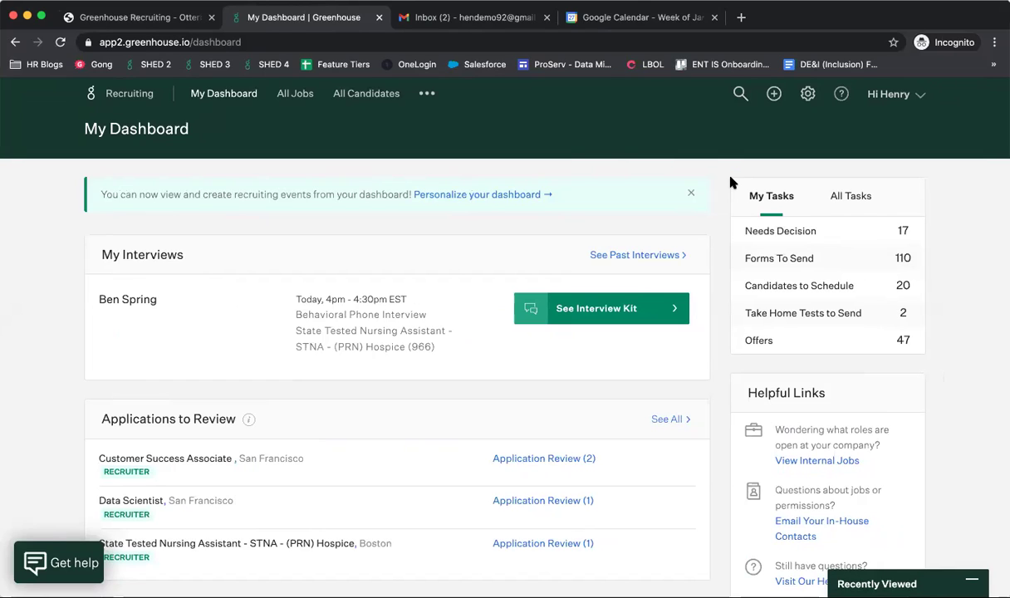
{"action": "left_click", "coordinate": [773, 94]}
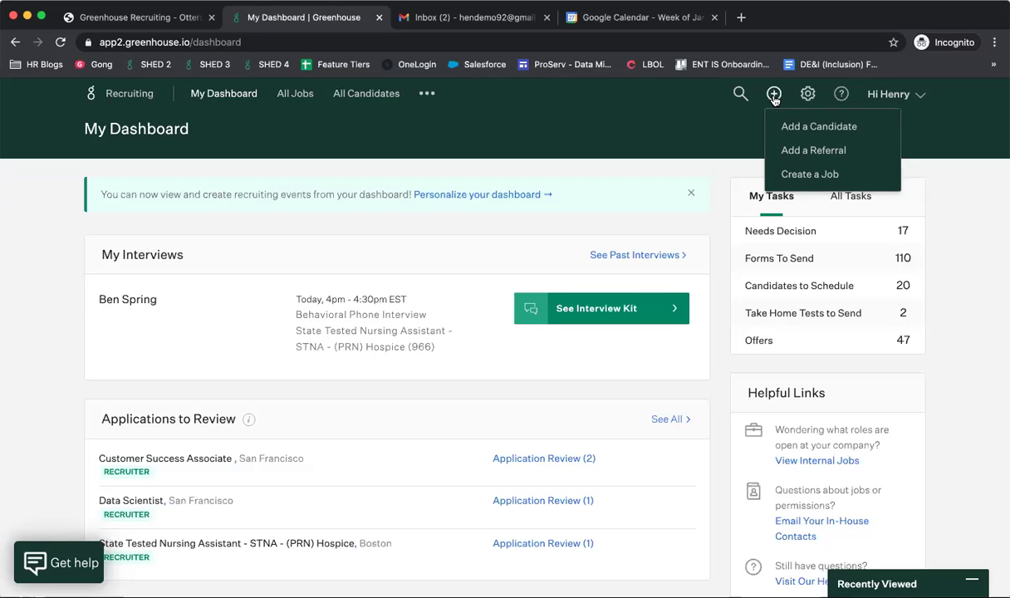
{"action": "left_click", "coordinate": [810, 174]}
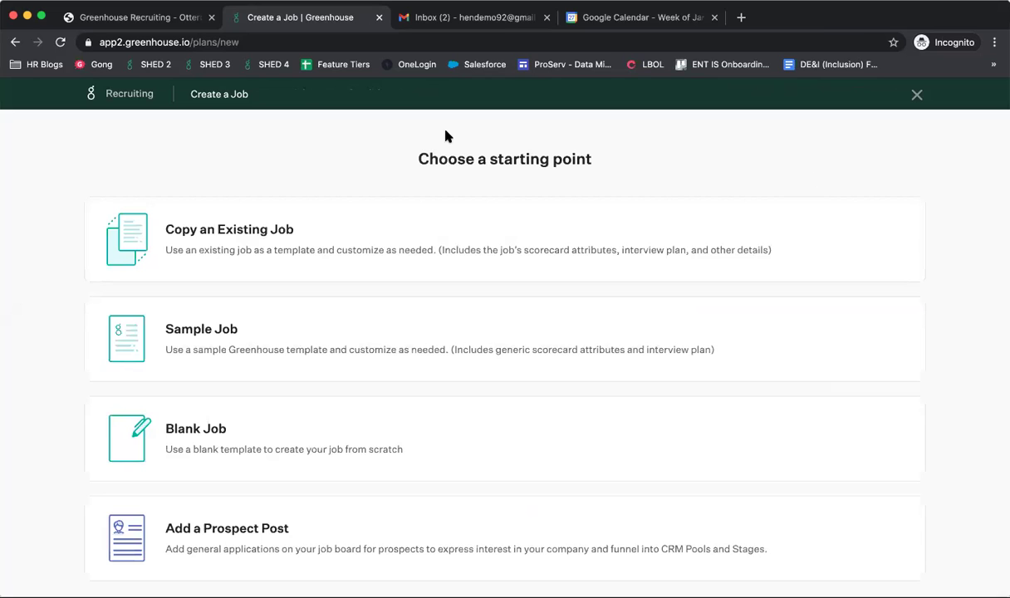
{"action": "left_click", "coordinate": [213, 236]}
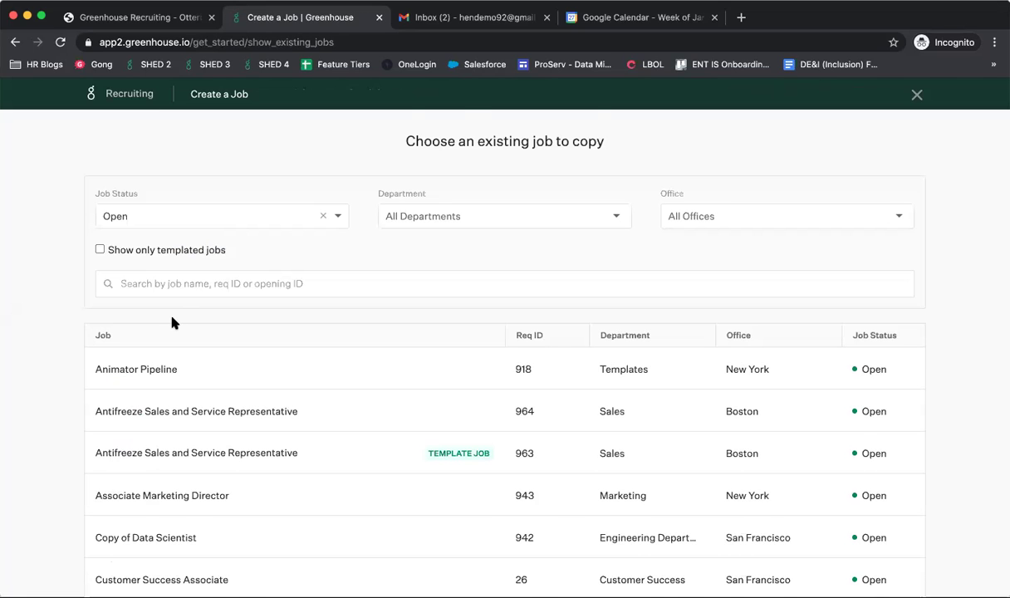
Choose the State Tested Nursing Assistant - STNA - (PRN) Hospice template job with requisition ID 965 as the job to copy
{"action": "scroll", "coordinate": [172, 323], "scroll_direction": "down", "scroll_amount": 3}
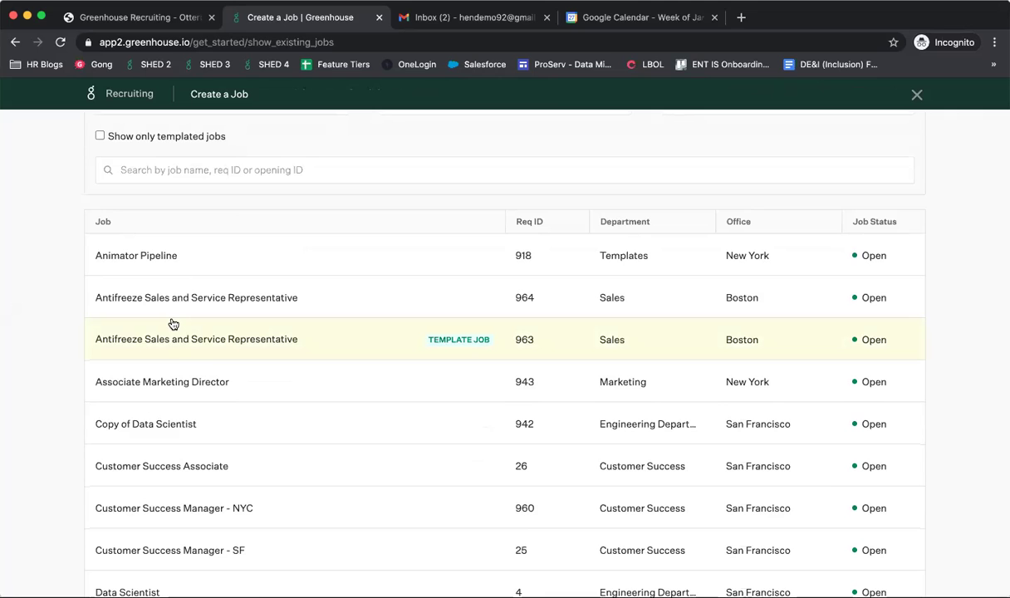
{"action": "scroll", "coordinate": [172, 324], "scroll_direction": "down", "scroll_amount": 2}
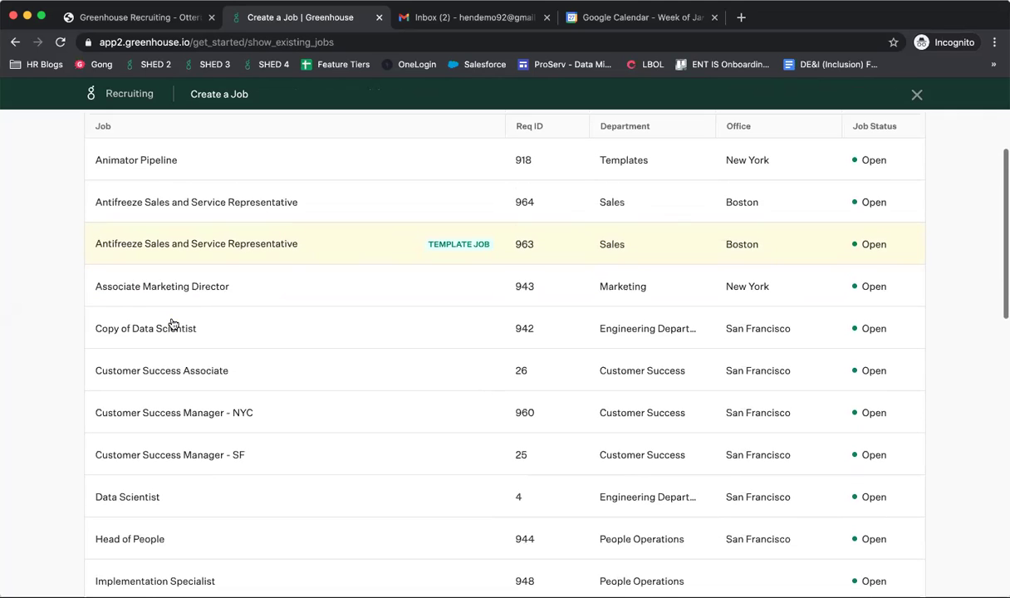
{"action": "scroll", "coordinate": [171, 323], "scroll_direction": "down", "scroll_amount": 10}
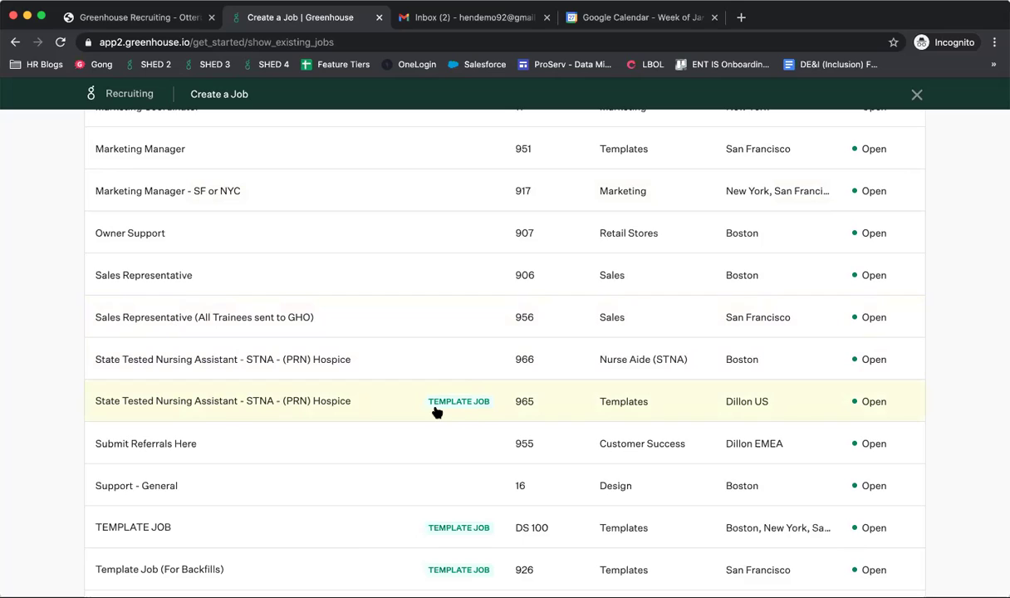
{"action": "left_click", "coordinate": [223, 404]}
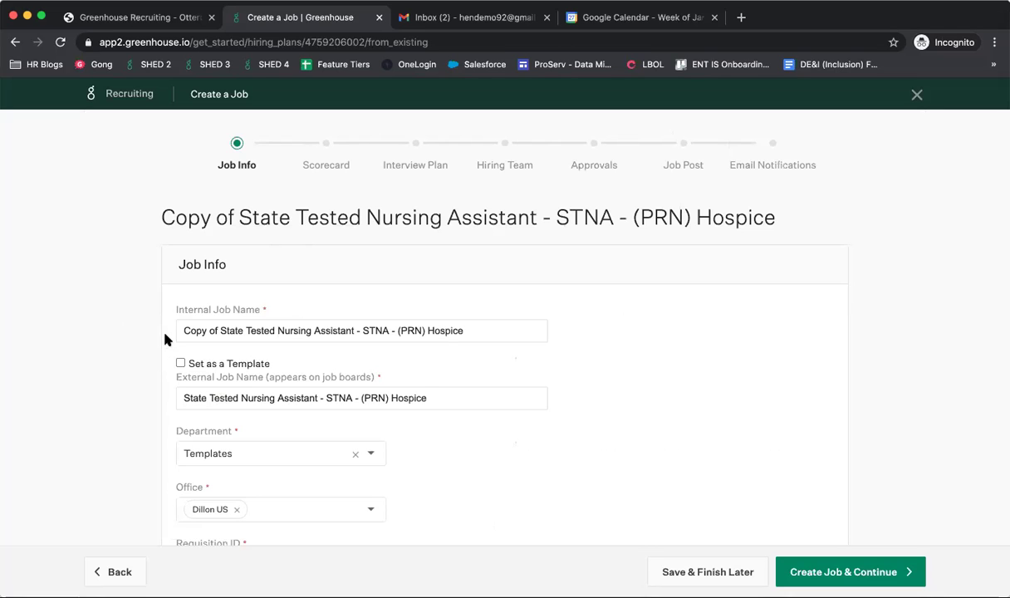
{"action": "scroll", "coordinate": [164, 339], "scroll_direction": "down", "scroll_amount": 1}
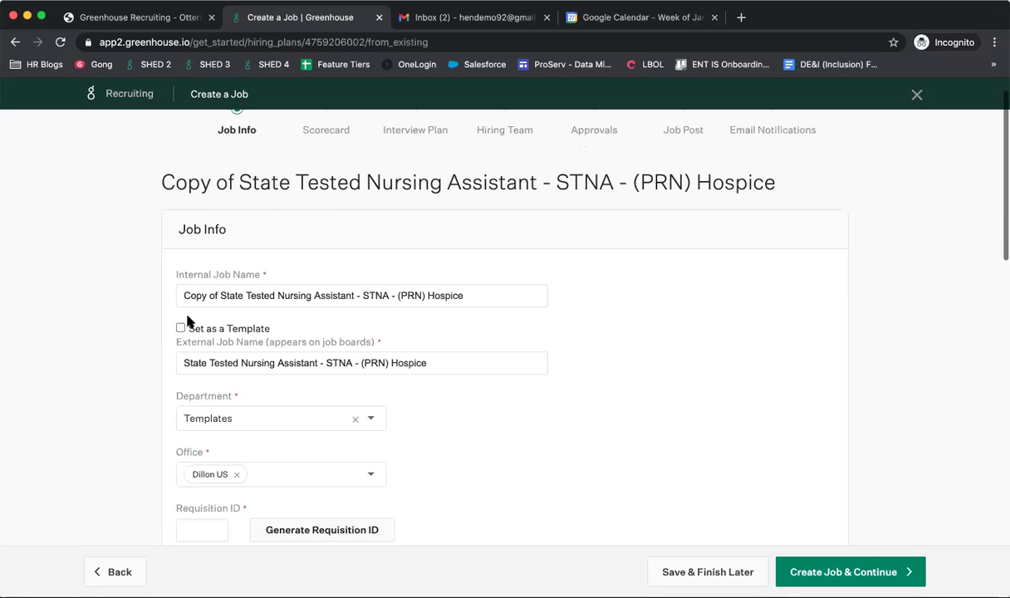
Remove "Copy of" from the internal job name so it reads State Tested Nursing Assistant - STNA - (PRN) Hospice
{"action": "left_click_drag", "start_coordinate": [219, 295], "coordinate": [167, 296]}
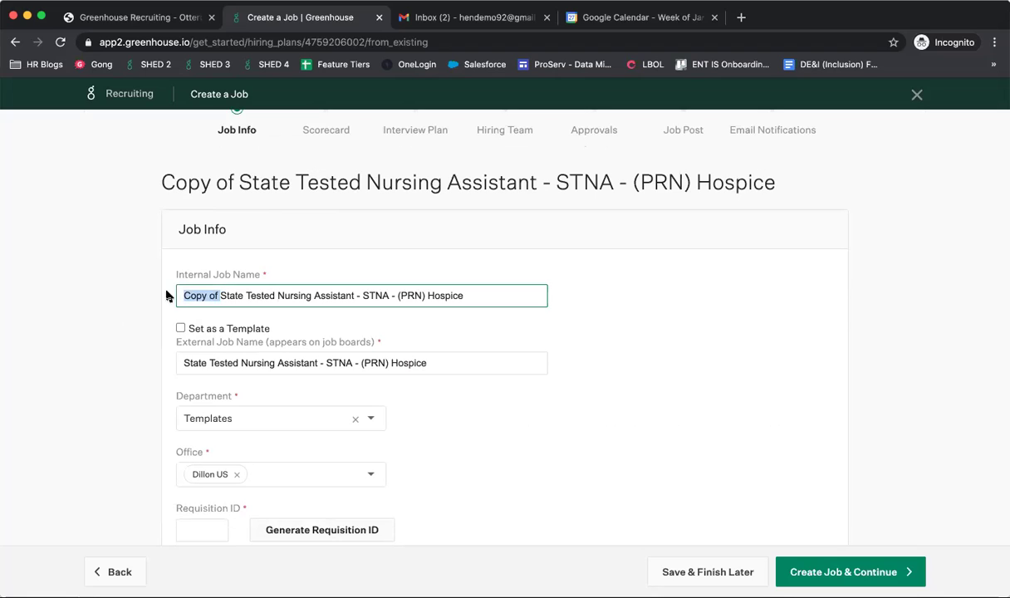
{"action": "key", "text": "BackSpace"}
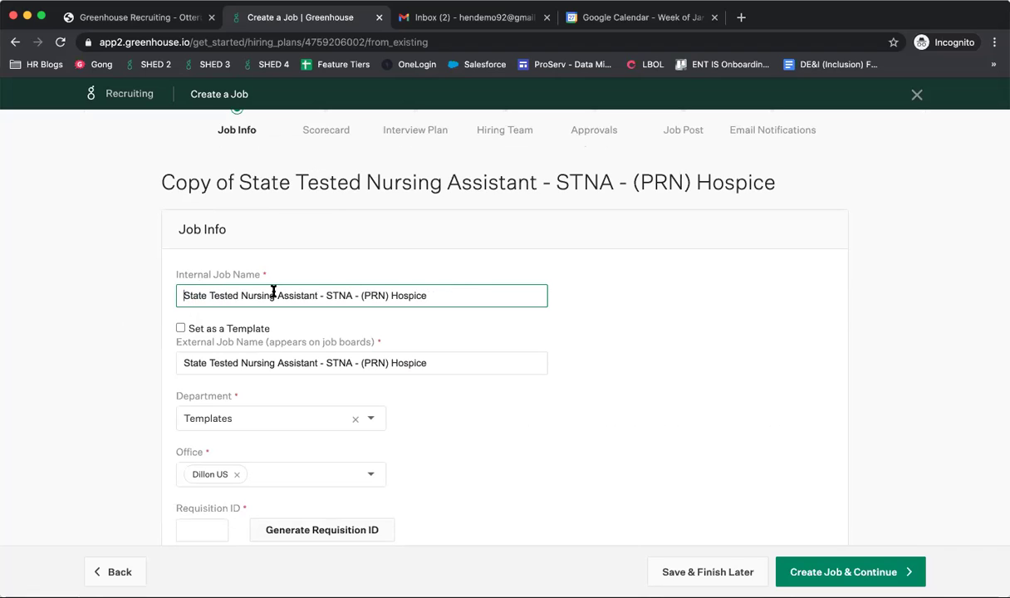
{"action": "scroll", "coordinate": [108, 237], "scroll_direction": "down", "scroll_amount": 1}
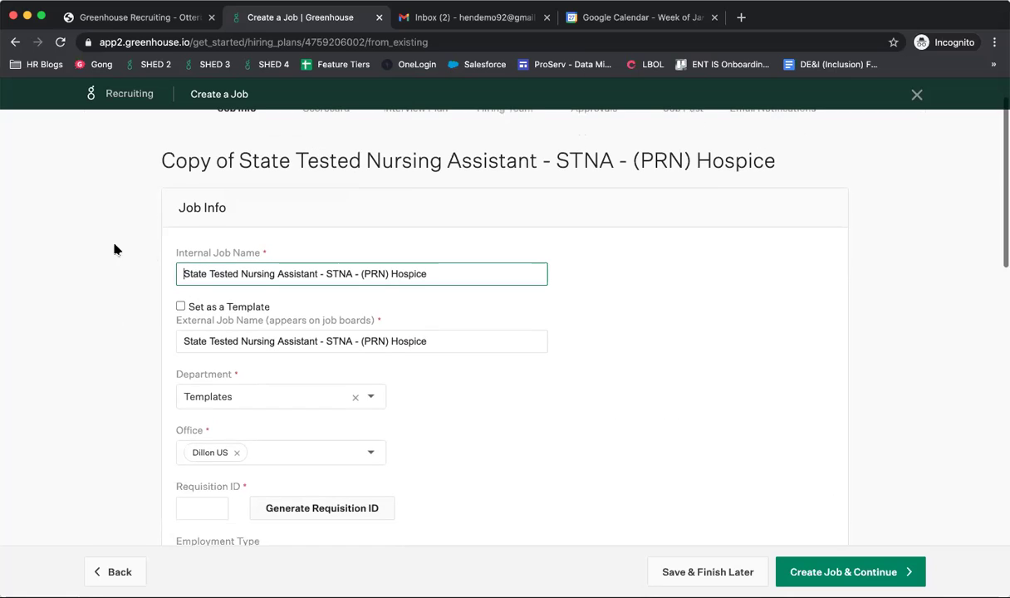
{"action": "left_click", "coordinate": [237, 338]}
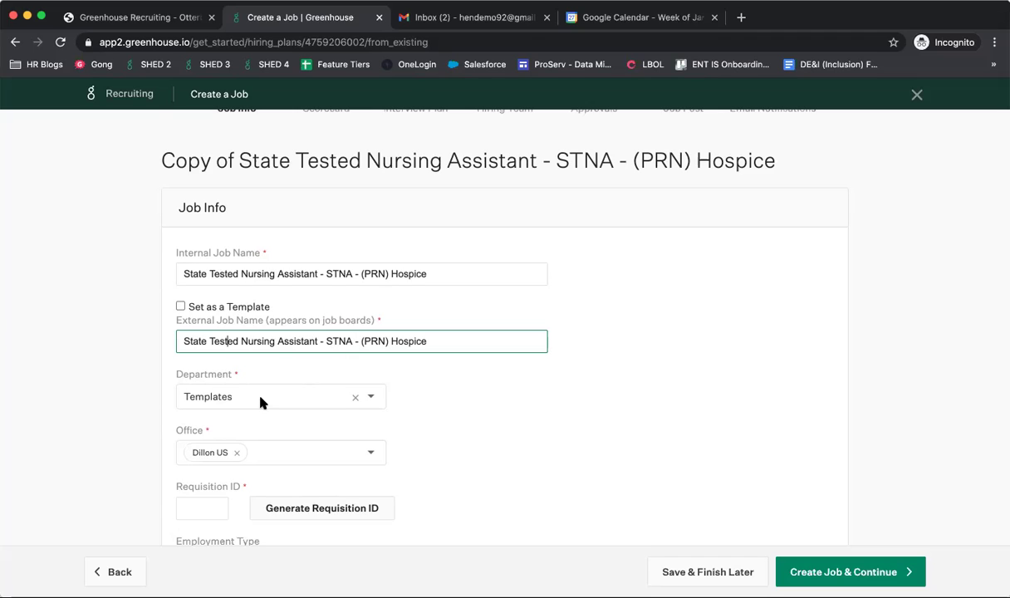
Set the job's department to Nurse Aide (STNA) and generate a requisition ID for it
{"action": "scroll", "coordinate": [259, 401], "scroll_direction": "down", "scroll_amount": 3}
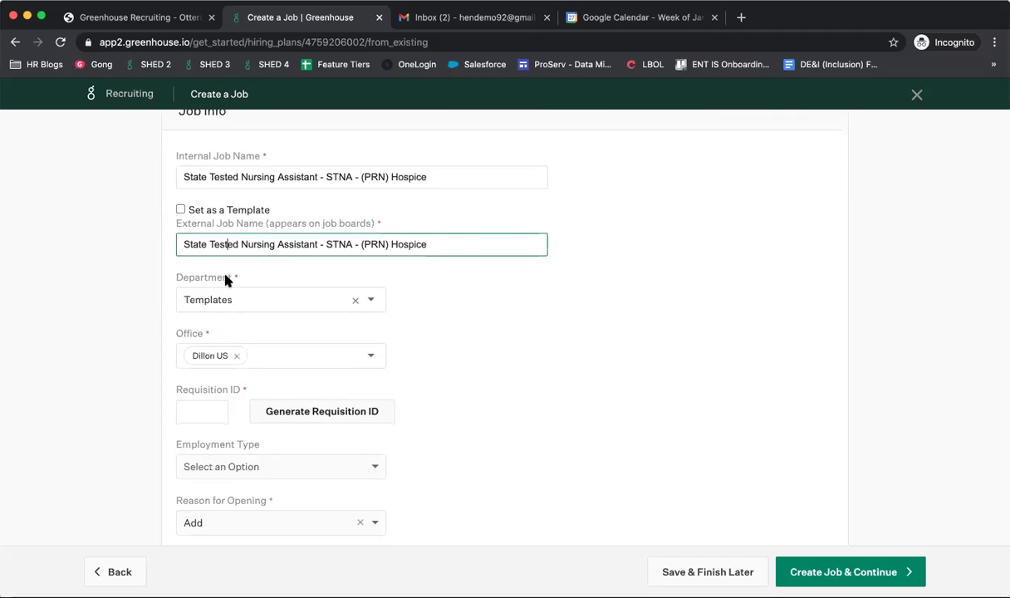
{"action": "left_click", "coordinate": [230, 303]}
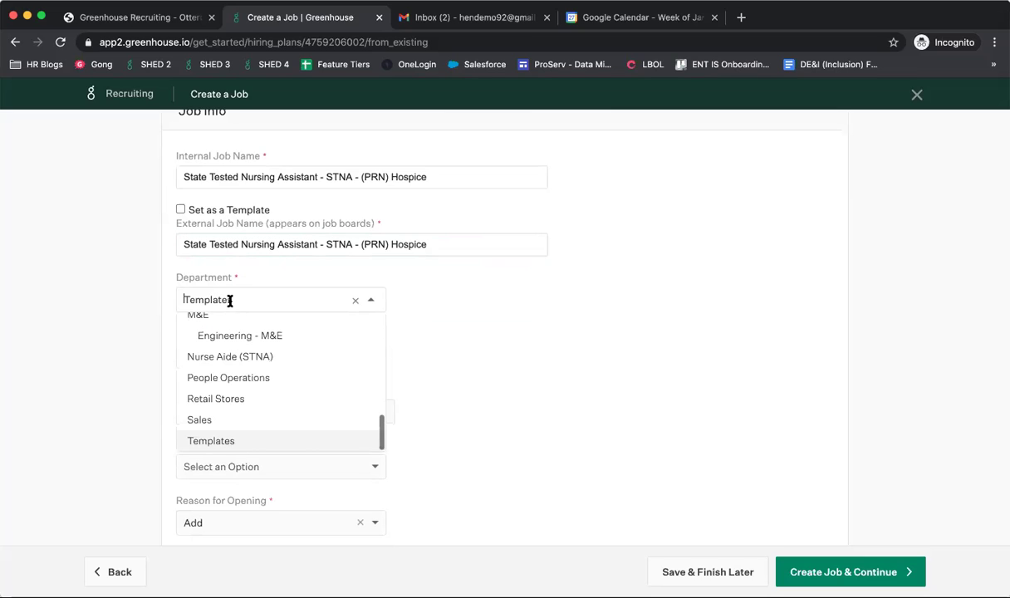
{"action": "left_click", "coordinate": [236, 355]}
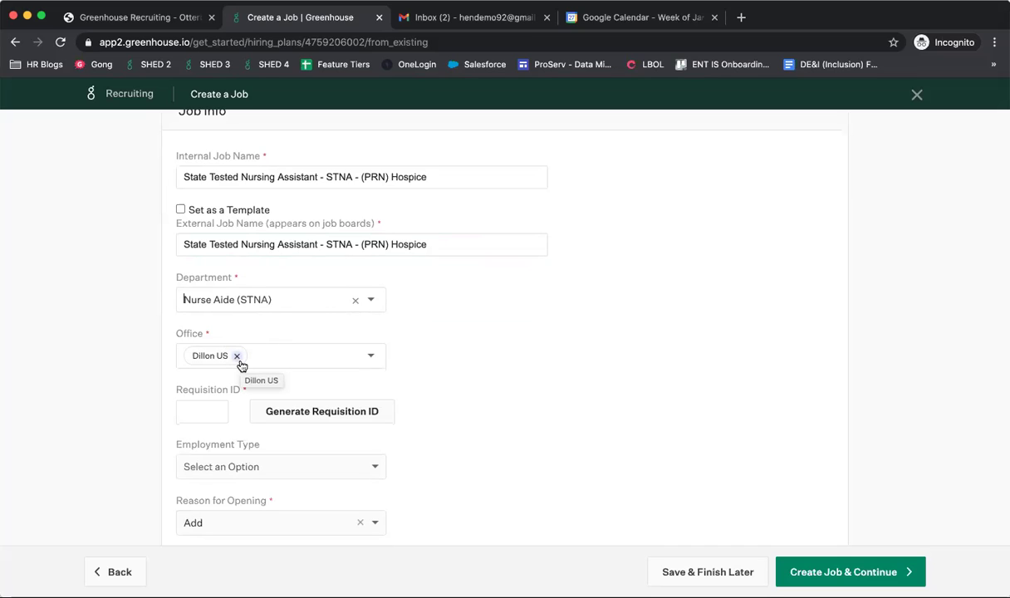
{"action": "scroll", "coordinate": [241, 365], "scroll_direction": "down", "scroll_amount": 2}
{"action": "left_click", "coordinate": [301, 335]}
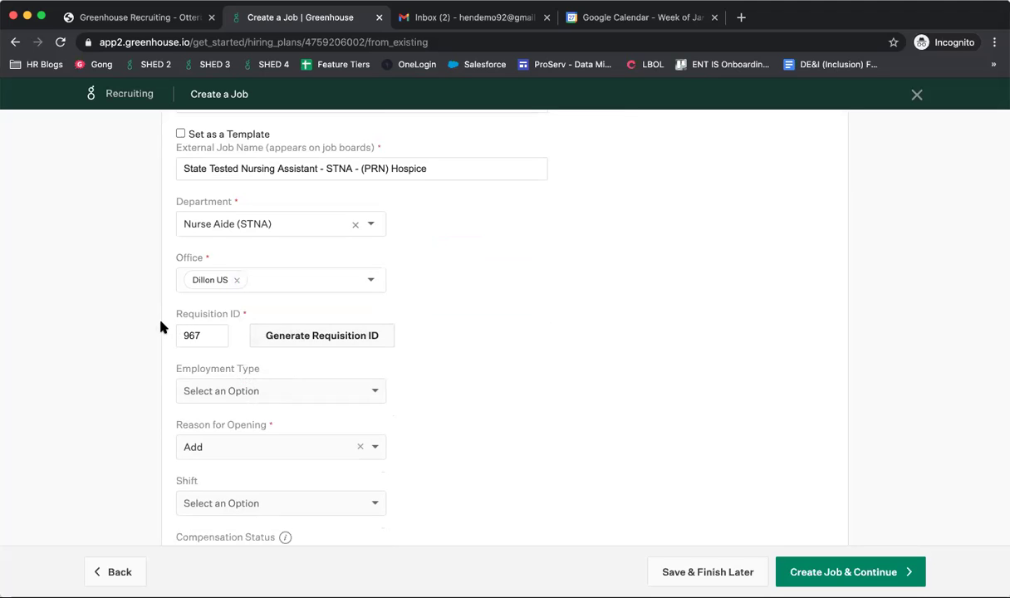
Set the employment type to Full-time and choose Add as the reason for opening
{"action": "scroll", "coordinate": [160, 326], "scroll_direction": "down", "scroll_amount": 3}
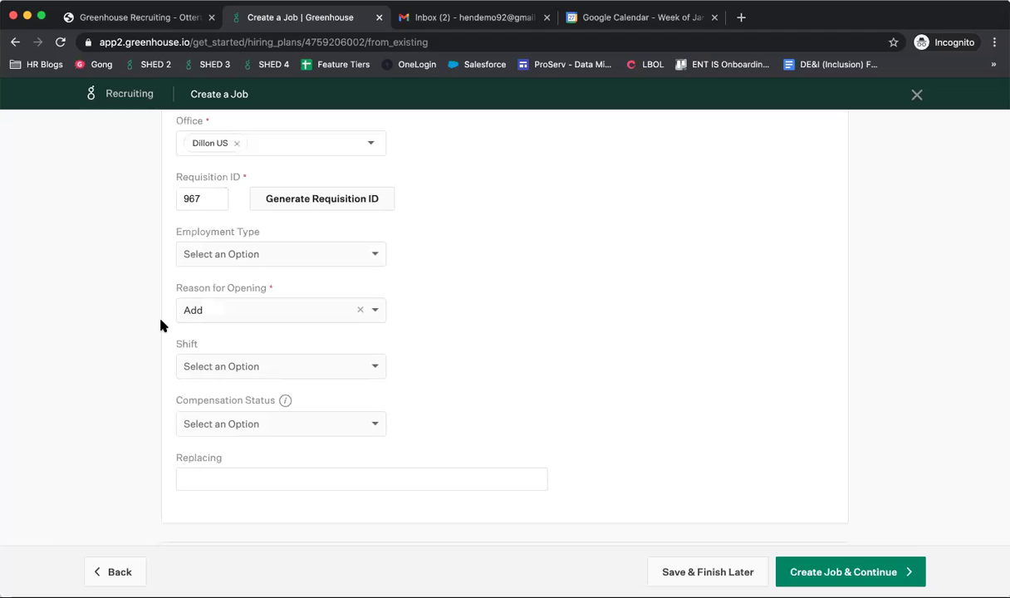
{"action": "left_click", "coordinate": [177, 248]}
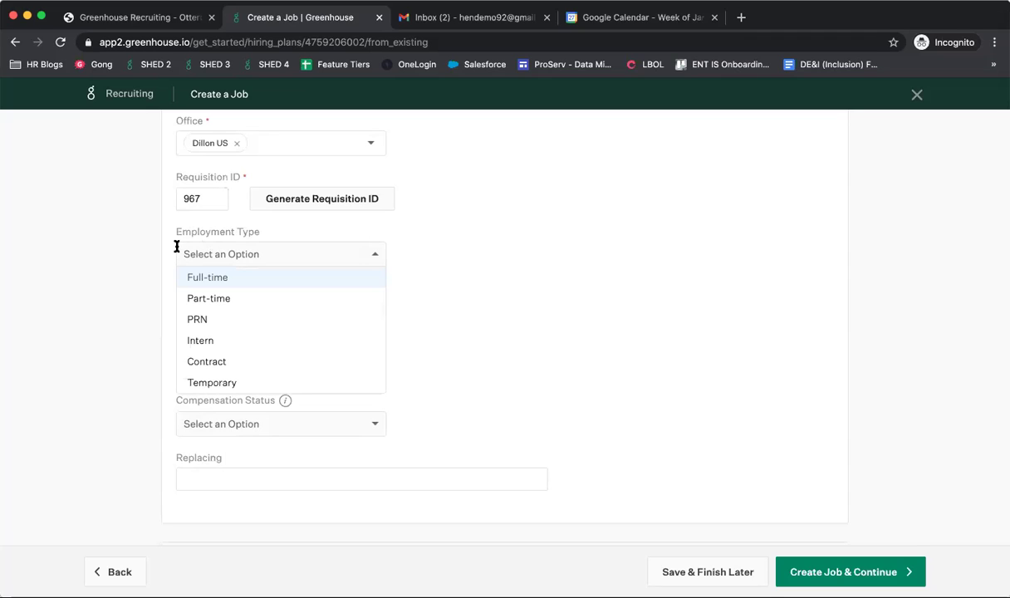
{"action": "left_click", "coordinate": [212, 277]}
{"action": "left_click", "coordinate": [205, 305]}
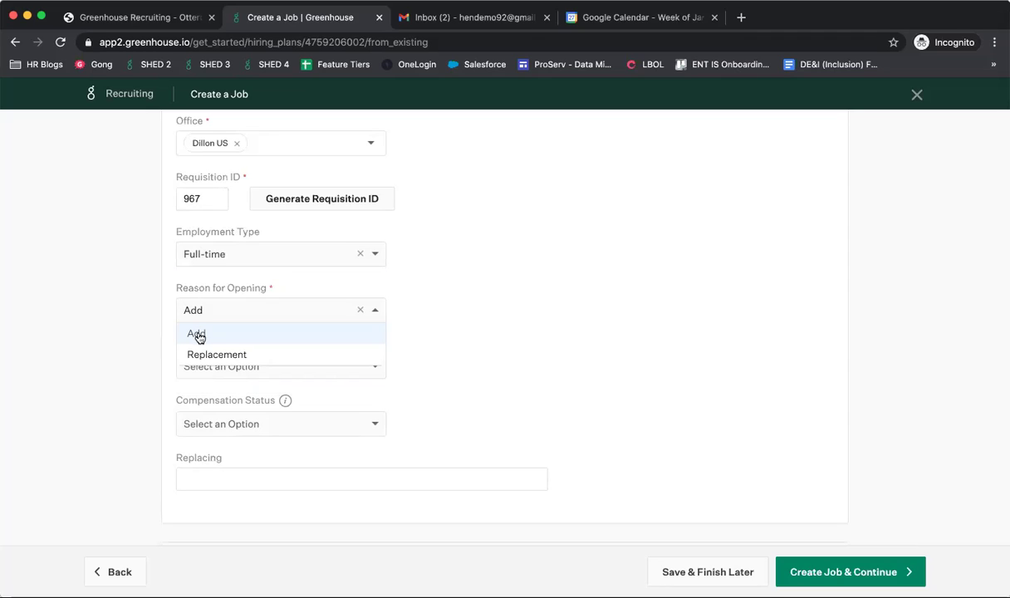
{"action": "left_click", "coordinate": [197, 334]}
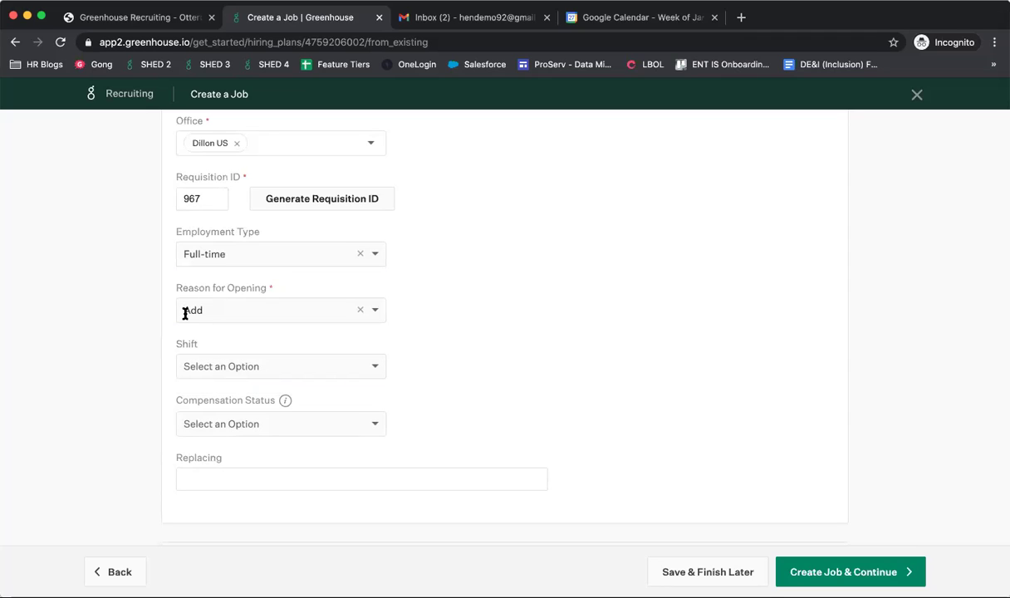
{"action": "left_click", "coordinate": [185, 313]}
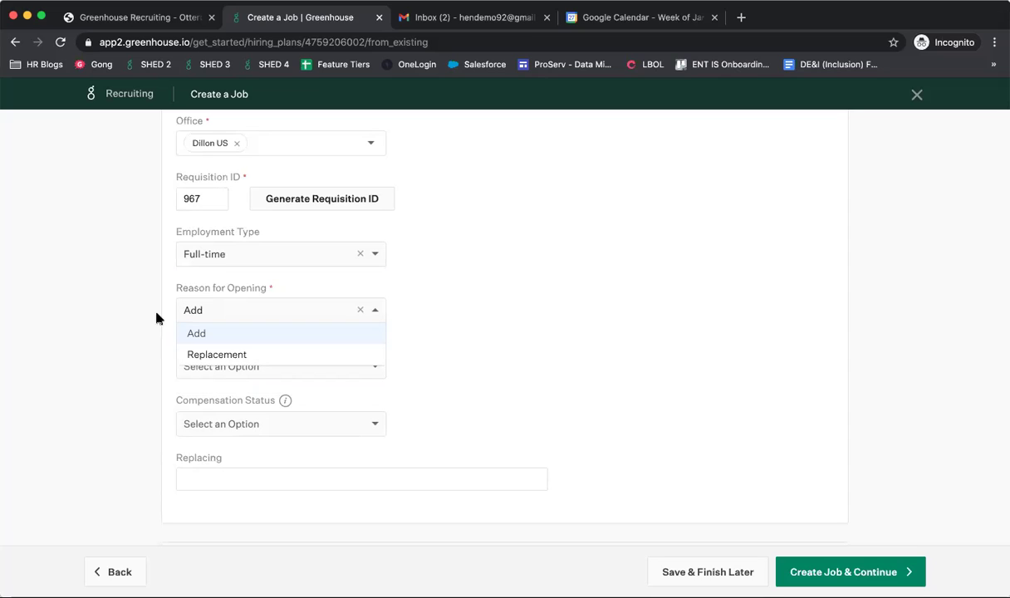
{"action": "left_click", "coordinate": [156, 318]}
Set the job's shift to 2nd and its compensation status to Exempt
{"action": "left_click", "coordinate": [234, 366]}
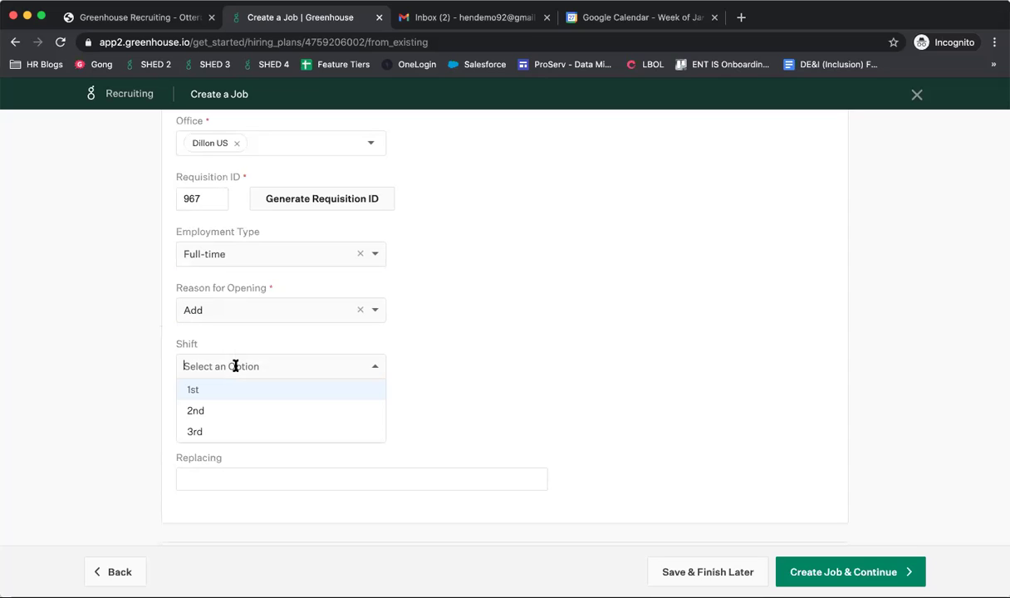
{"action": "left_click", "coordinate": [227, 406]}
{"action": "scroll", "coordinate": [212, 349], "scroll_direction": "up", "scroll_amount": 5}
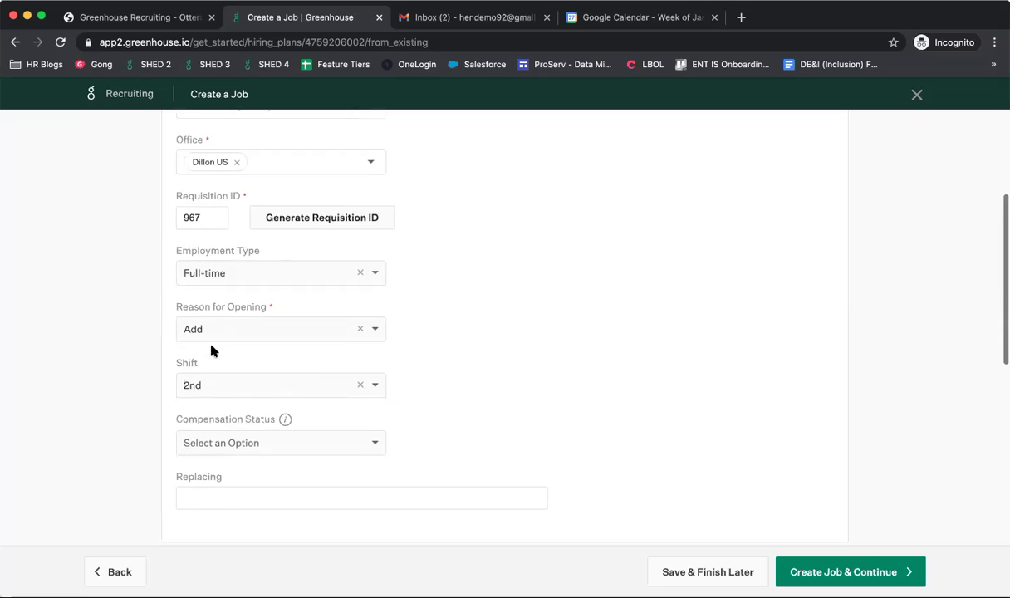
{"action": "scroll", "coordinate": [197, 301], "scroll_direction": "down", "scroll_amount": 5}
{"action": "scroll", "coordinate": [215, 372], "scroll_direction": "up", "scroll_amount": 1}
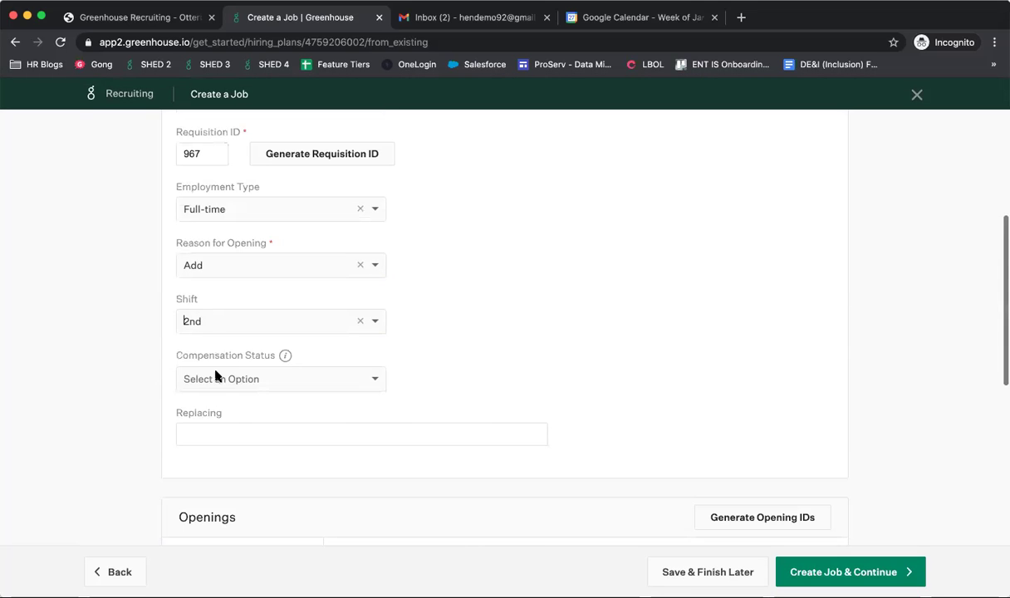
{"action": "left_click", "coordinate": [214, 381]}
{"action": "left_click", "coordinate": [207, 403]}
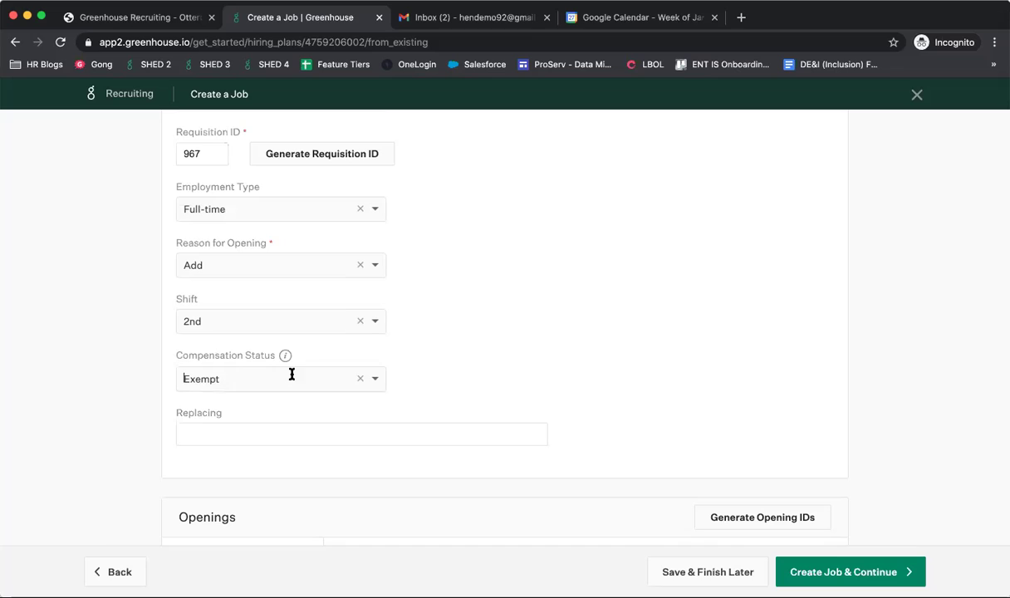
Check the Replacing field and the Reason for Opening choices, keeping Add selected
{"action": "left_click", "coordinate": [241, 435]}
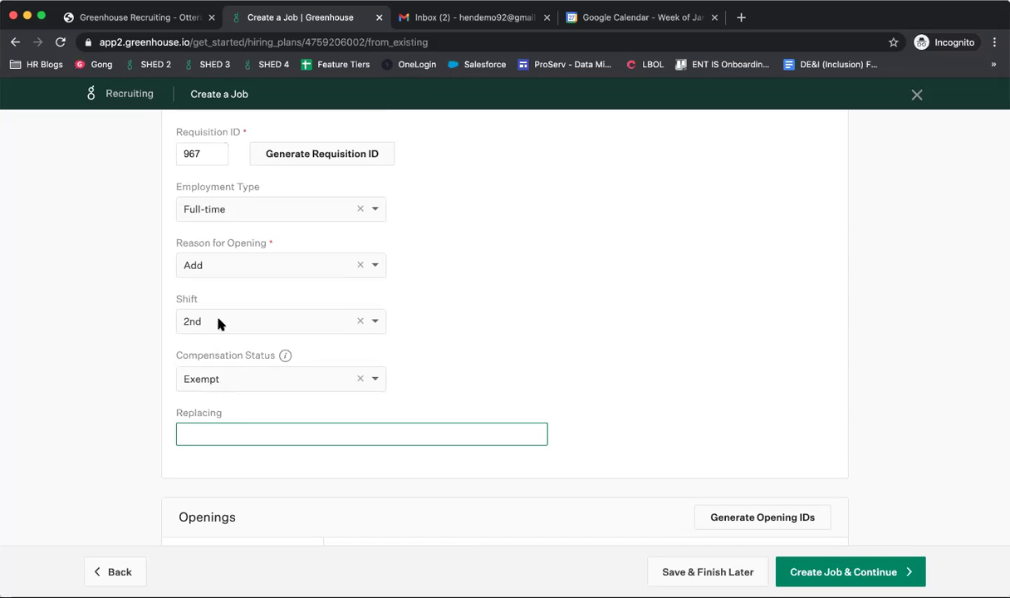
{"action": "left_click", "coordinate": [233, 264]}
{"action": "left_click", "coordinate": [200, 293]}
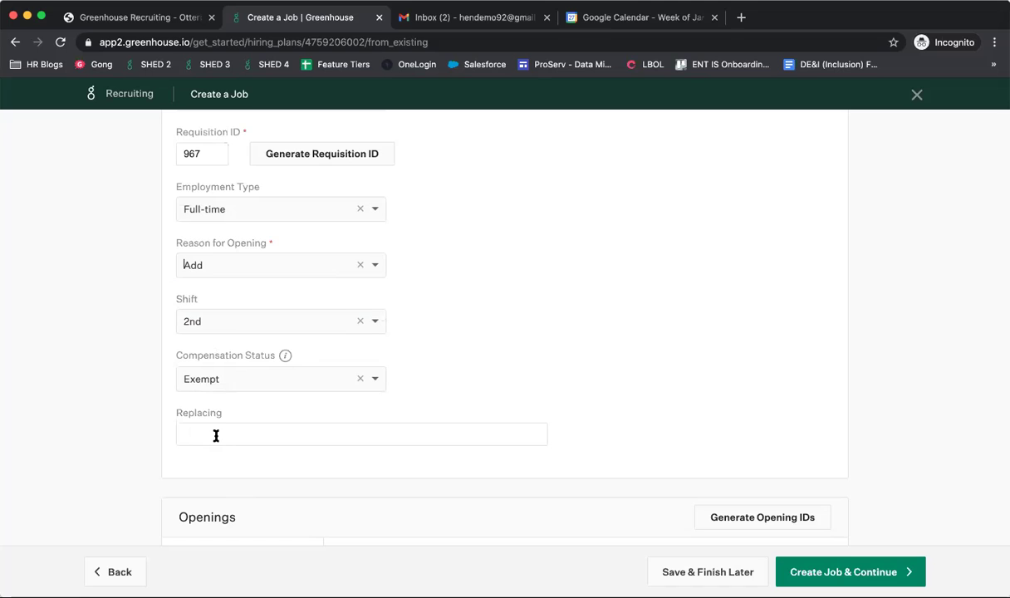
Review the whole Job Info page, including the Openings section and the optional information for interviewers
{"action": "scroll", "coordinate": [215, 435], "scroll_direction": "up", "scroll_amount": 5}
{"action": "scroll", "coordinate": [215, 440], "scroll_direction": "down", "scroll_amount": 2}
{"action": "scroll", "coordinate": [215, 439], "scroll_direction": "down", "scroll_amount": 6}
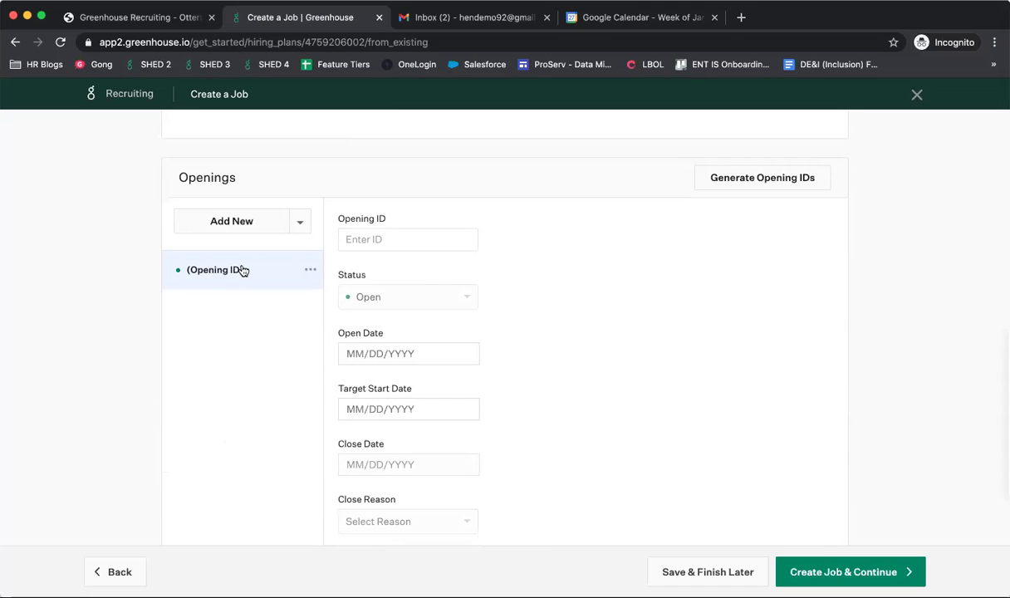
{"action": "scroll", "coordinate": [249, 228], "scroll_direction": "up", "scroll_amount": 15}
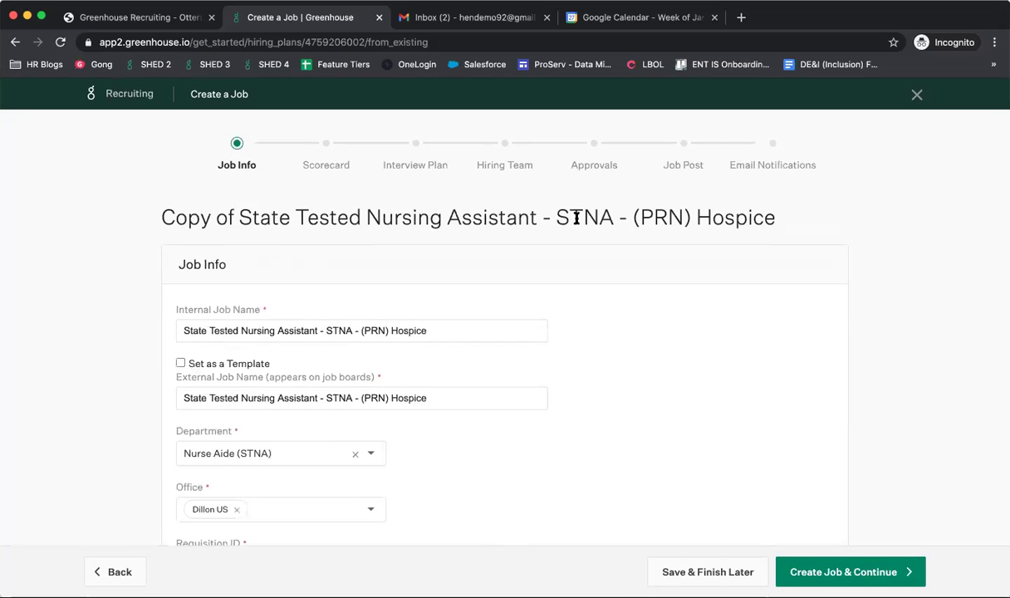
{"action": "scroll", "coordinate": [573, 214], "scroll_direction": "down", "scroll_amount": 15}
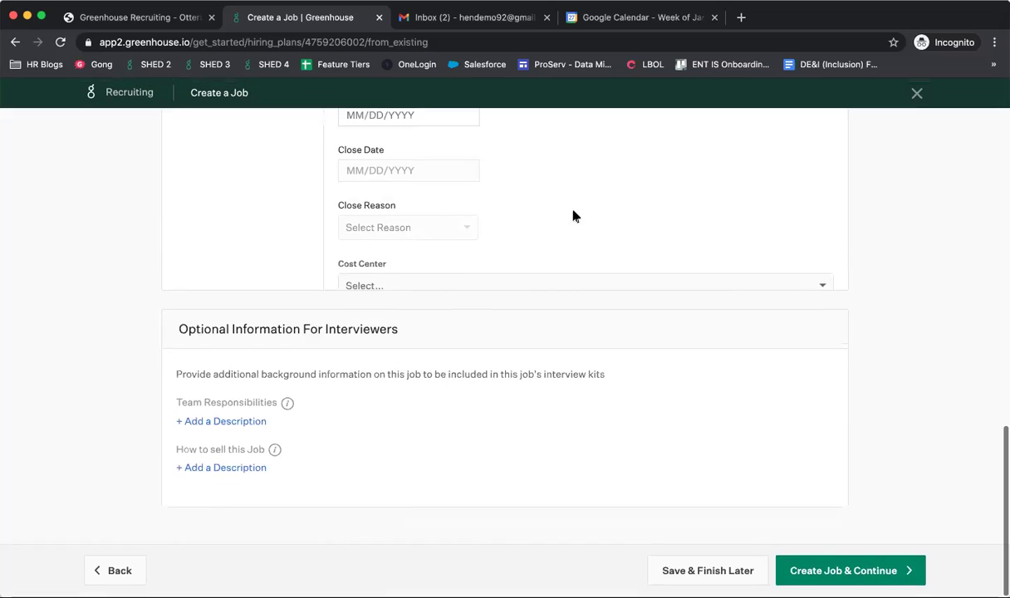
{"action": "scroll", "coordinate": [574, 213], "scroll_direction": "up", "scroll_amount": 3}
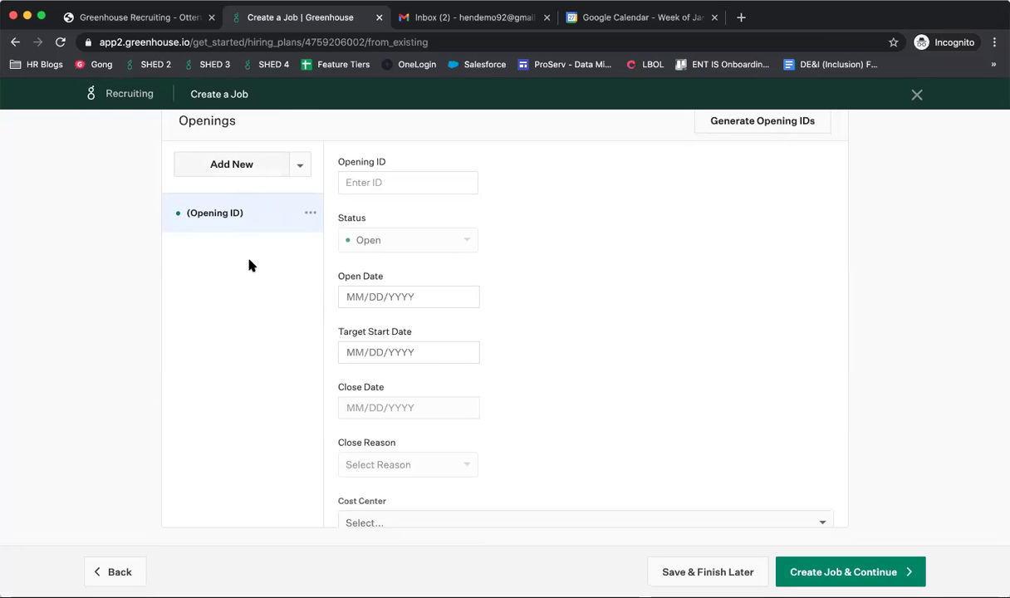
{"action": "scroll", "coordinate": [249, 264], "scroll_direction": "up", "scroll_amount": 12}
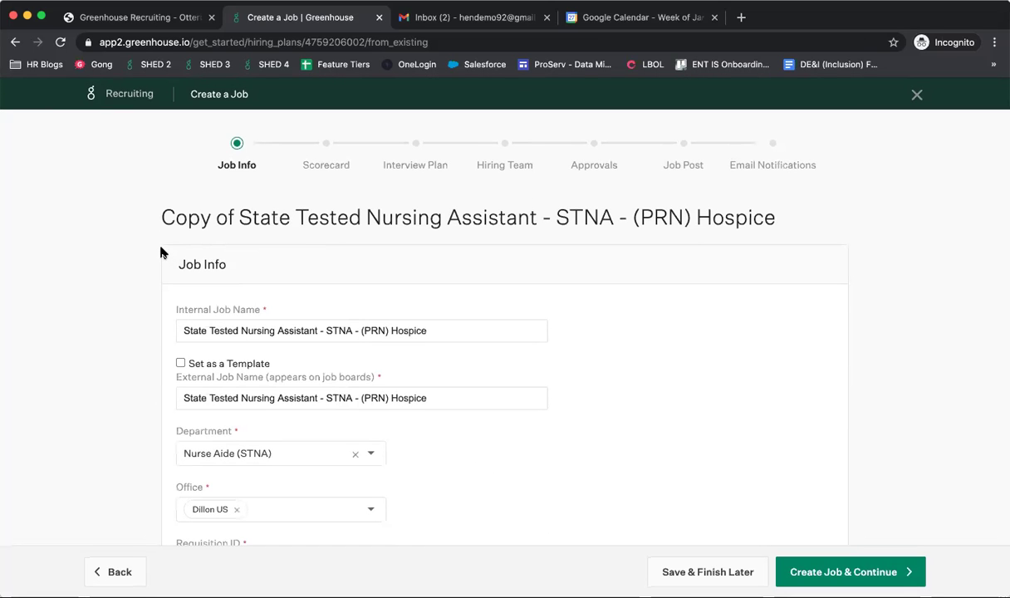
{"action": "scroll", "coordinate": [160, 252], "scroll_direction": "down", "scroll_amount": 5}
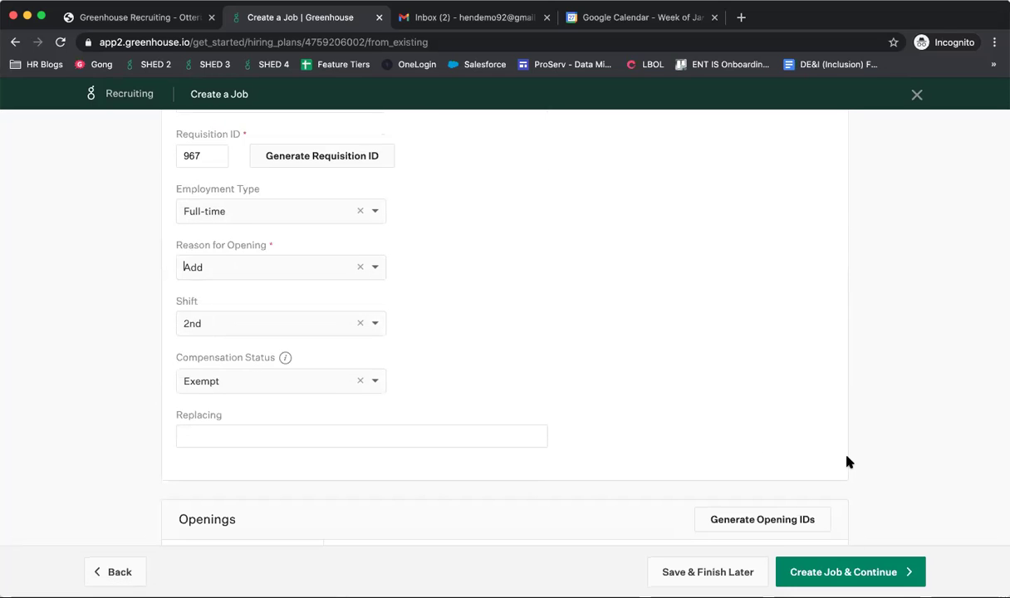
{"action": "scroll", "coordinate": [847, 462], "scroll_direction": "up", "scroll_amount": 5}
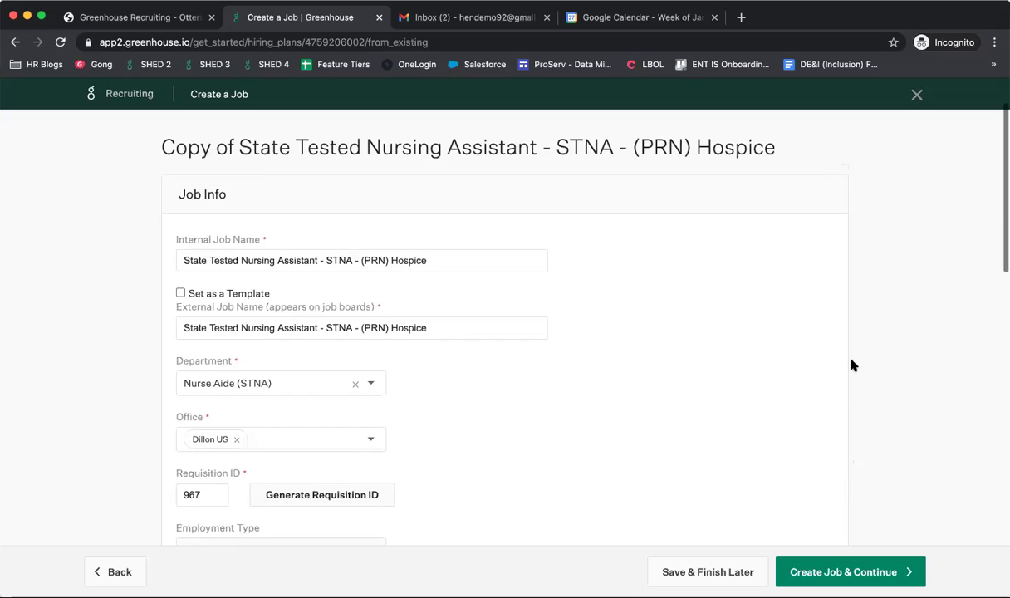
{"action": "scroll", "coordinate": [847, 217], "scroll_direction": "up", "scroll_amount": 2}
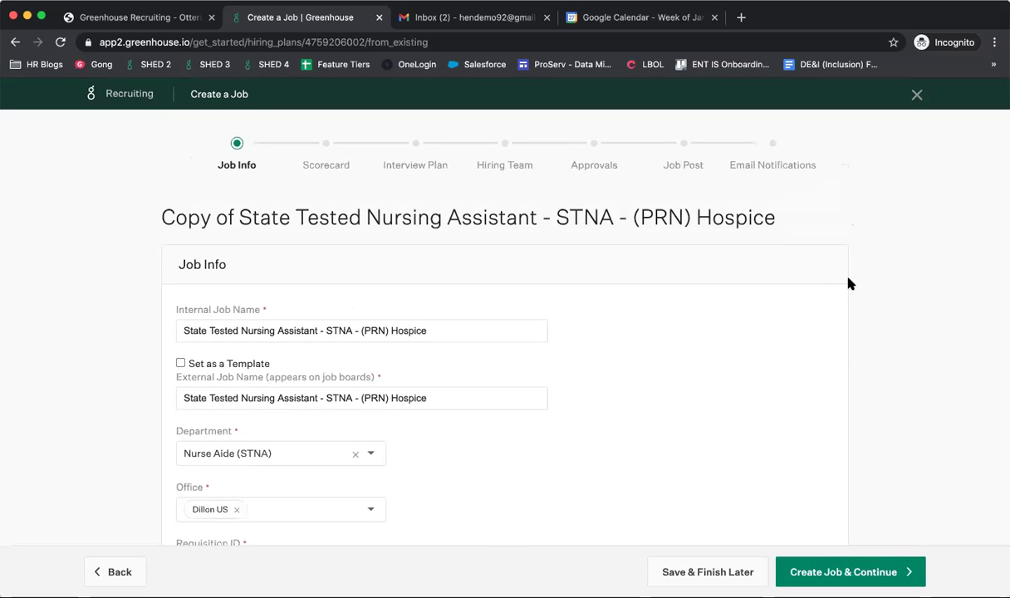
{"action": "scroll", "coordinate": [847, 283], "scroll_direction": "down", "scroll_amount": 5}
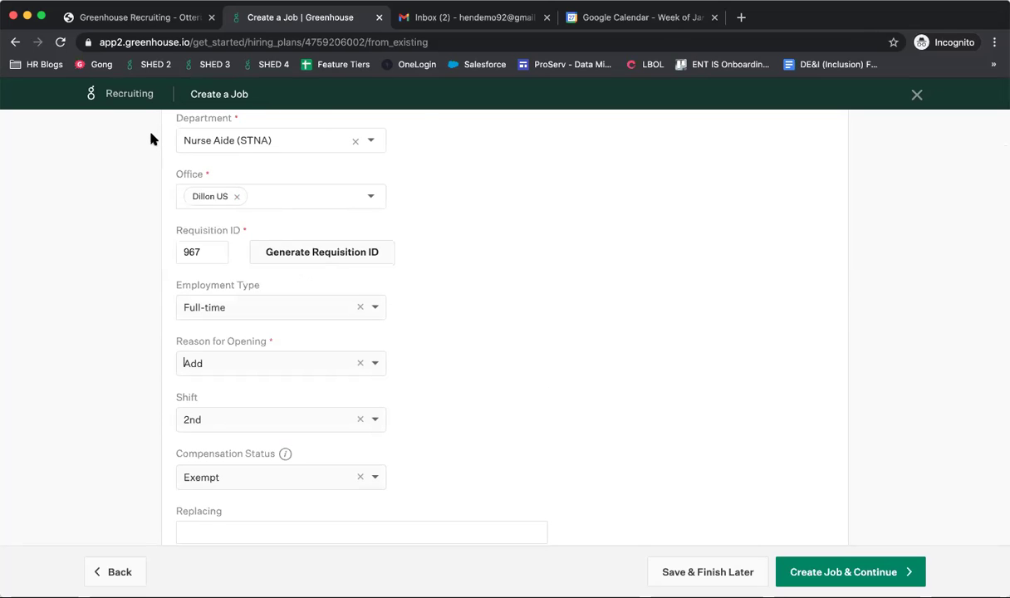
{"action": "scroll", "coordinate": [462, 192], "scroll_direction": "up", "scroll_amount": 5}
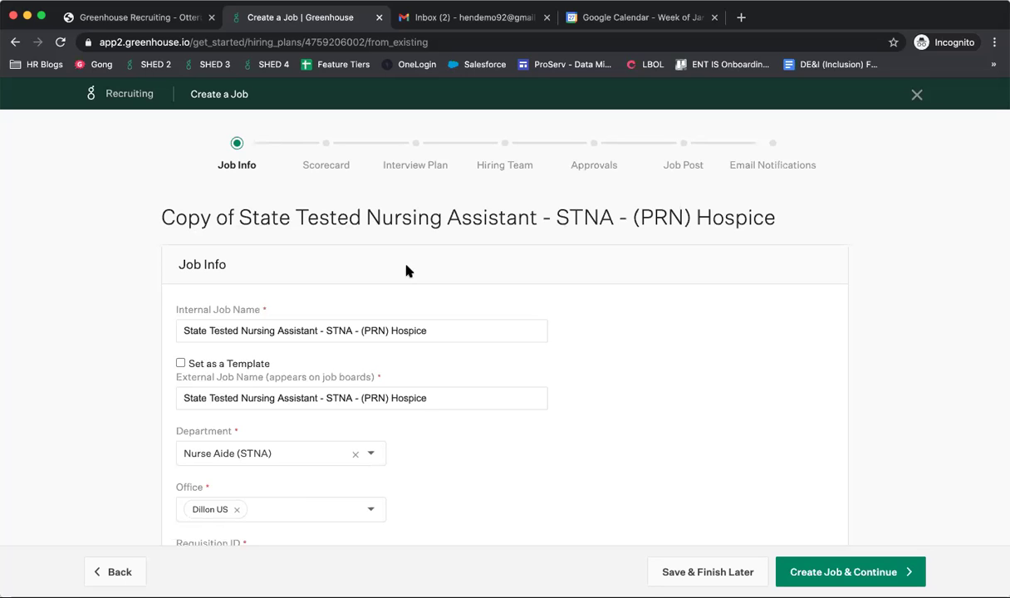
{"action": "scroll", "coordinate": [407, 268], "scroll_direction": "down", "scroll_amount": 10}
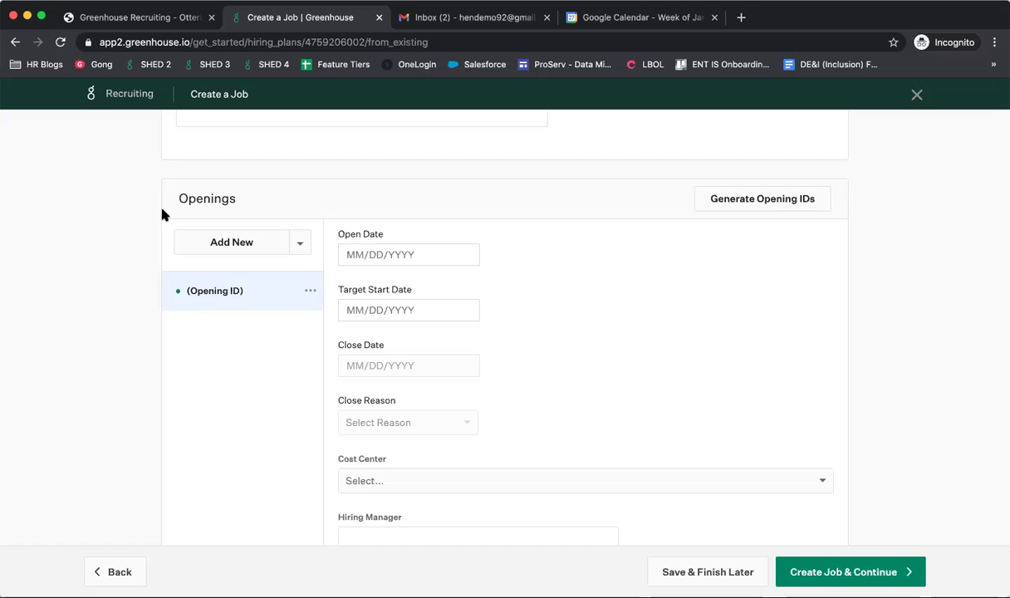
{"action": "scroll", "coordinate": [416, 453], "scroll_direction": "up", "scroll_amount": 3}
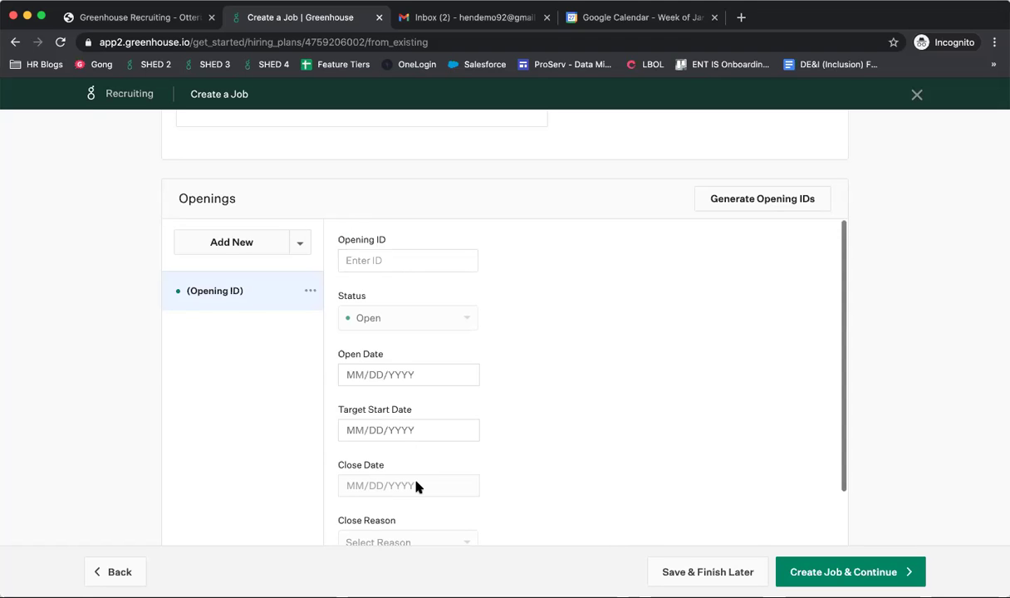
Recheck the Job Info entries, create the job and continue to the Scorecard stage
{"action": "scroll", "coordinate": [392, 452], "scroll_direction": "up", "scroll_amount": 15}
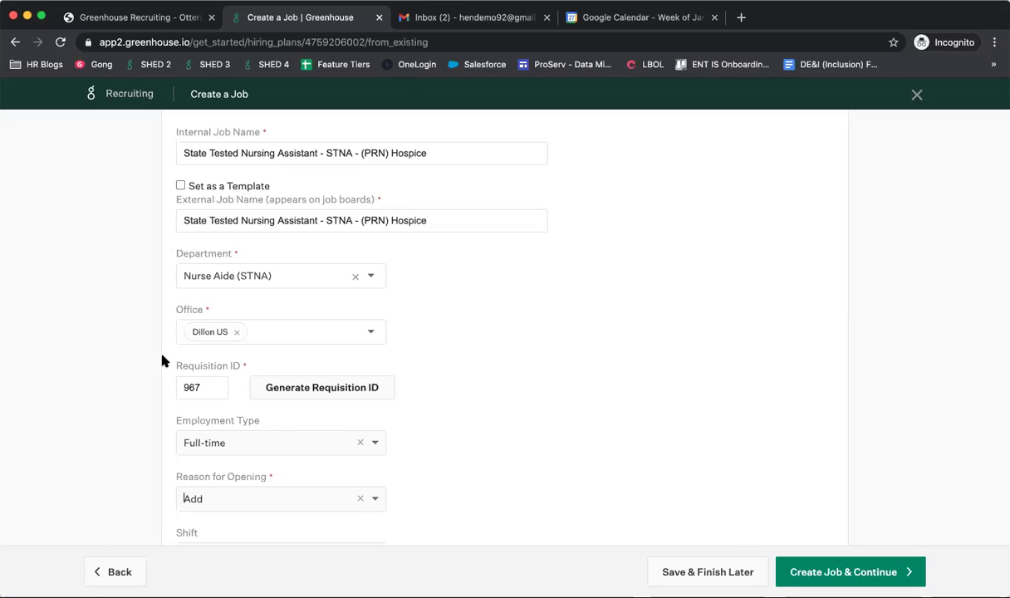
{"action": "scroll", "coordinate": [162, 360], "scroll_direction": "up", "scroll_amount": 1}
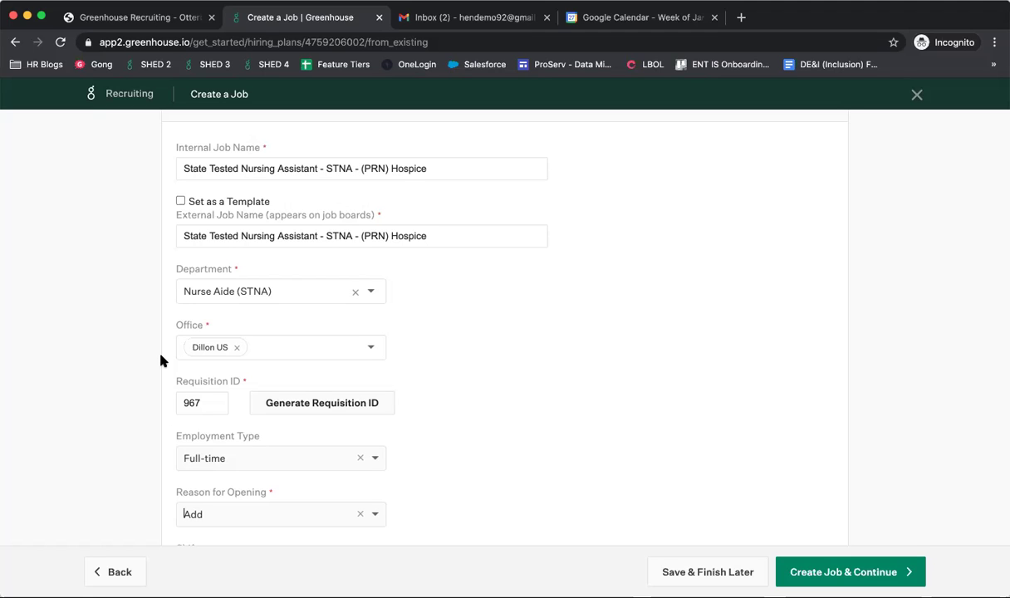
{"action": "scroll", "coordinate": [160, 358], "scroll_direction": "down", "scroll_amount": 5}
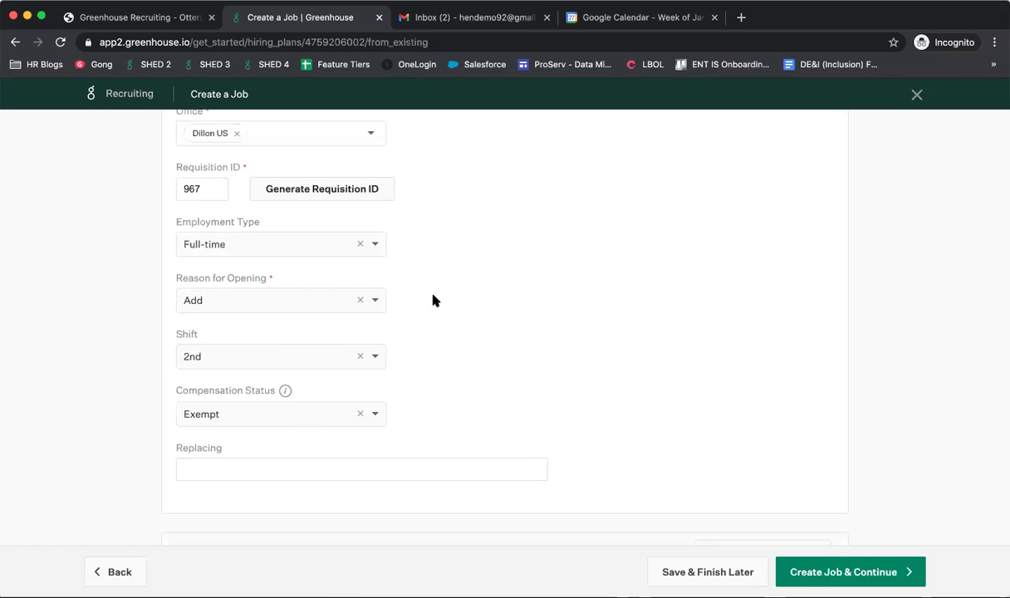
{"action": "left_click", "coordinate": [828, 570]}
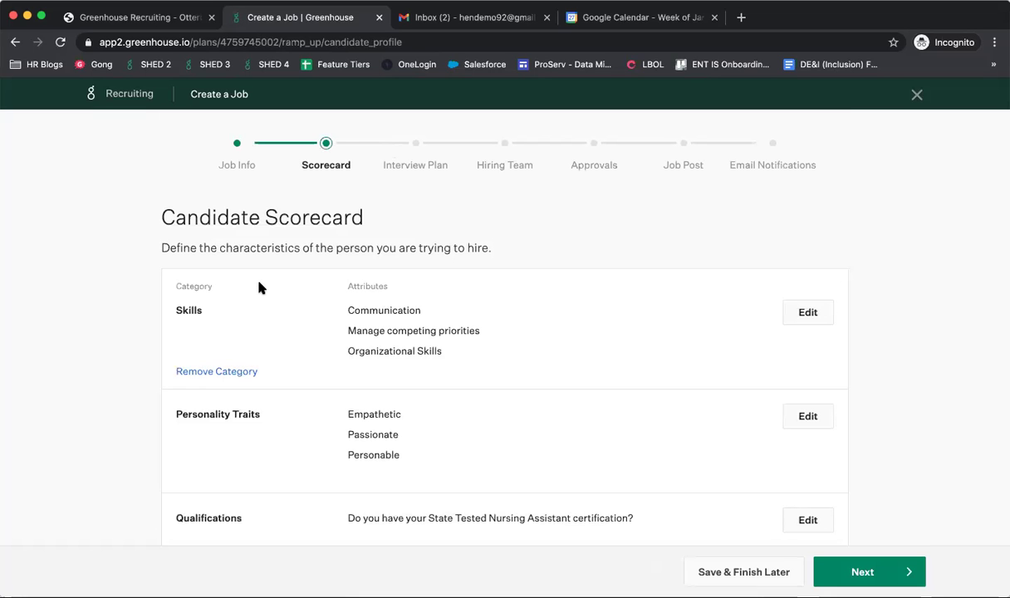
Review the Candidate Scorecard's categories and attributes, including the State Tested Nursing Assistant certification question under Qualifications
{"action": "scroll", "coordinate": [264, 291], "scroll_direction": "down", "scroll_amount": 2}
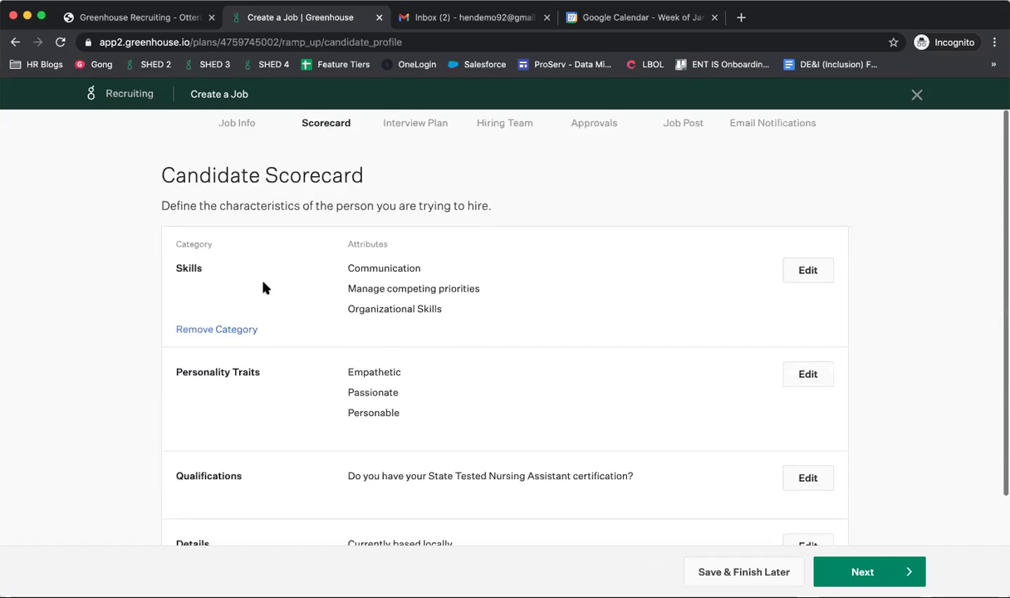
{"action": "scroll", "coordinate": [264, 288], "scroll_direction": "down", "scroll_amount": 1}
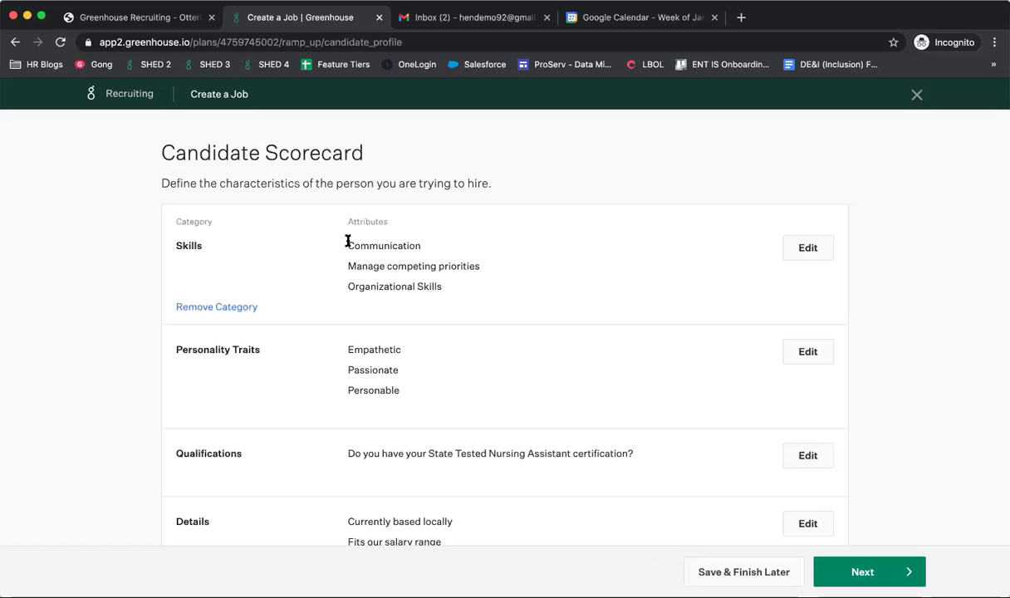
{"action": "scroll", "coordinate": [392, 266], "scroll_direction": "down", "scroll_amount": 2}
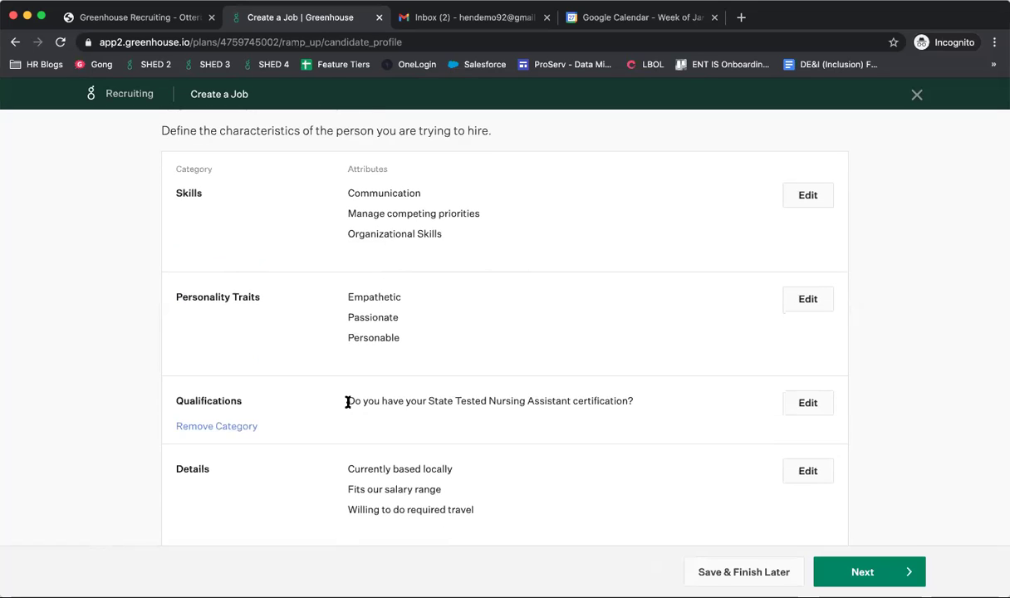
{"action": "left_click_drag", "start_coordinate": [342, 402], "coordinate": [636, 403]}
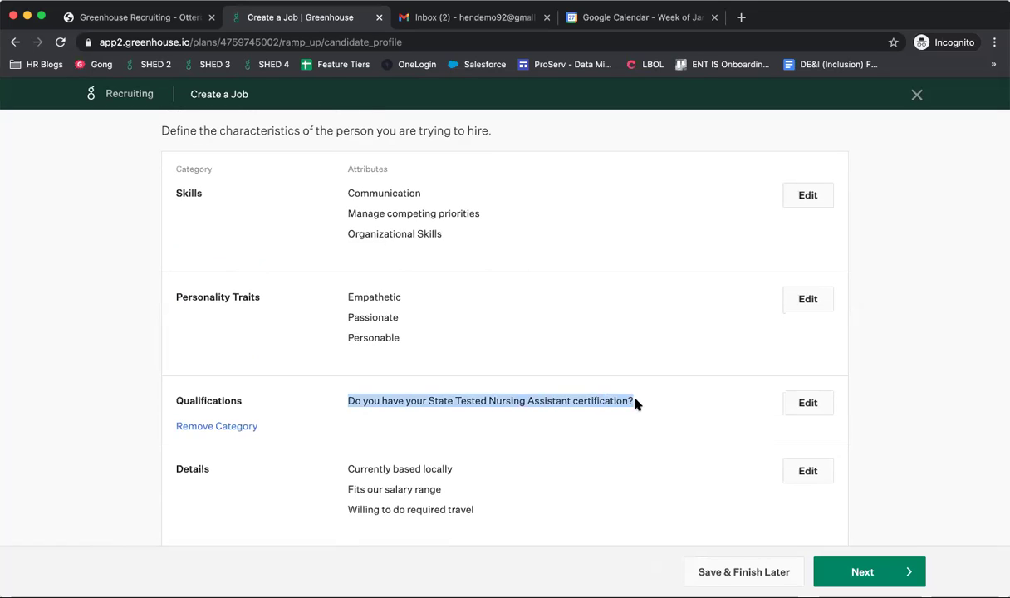
{"action": "left_click", "coordinate": [52, 254]}
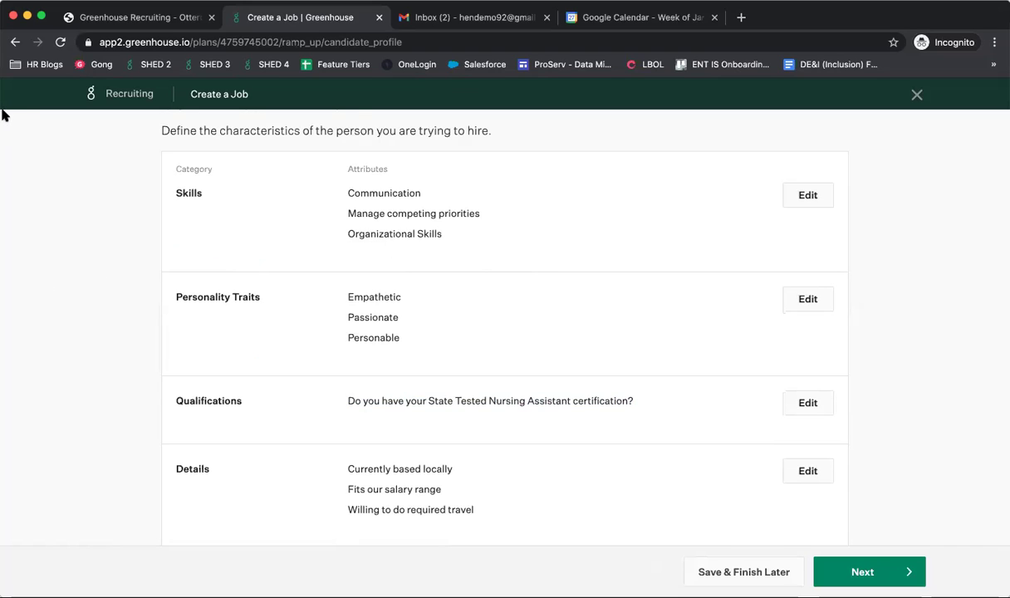
{"action": "mouse_move", "coordinate": [162, 153]}
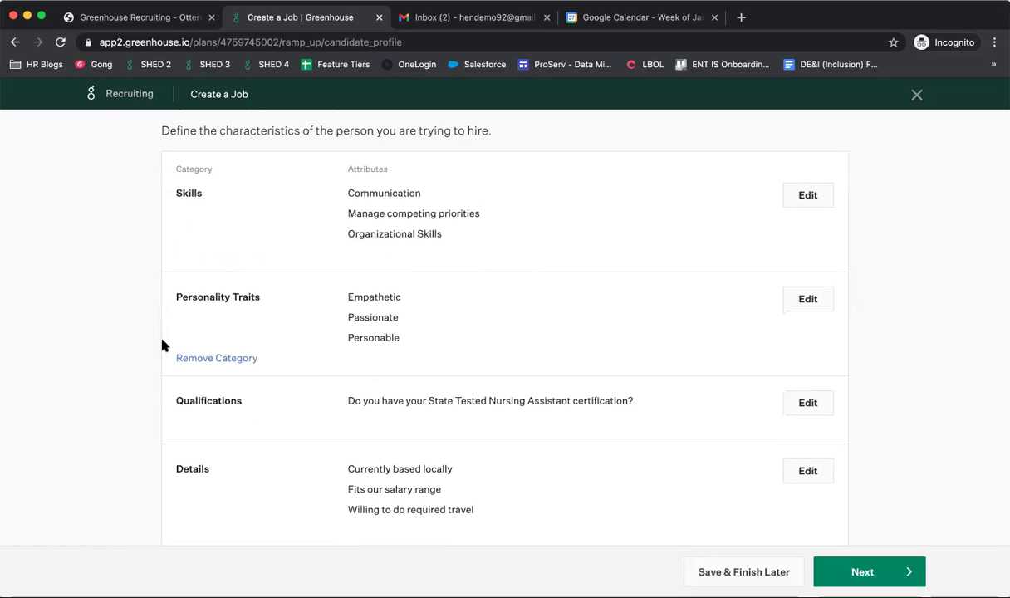
{"action": "scroll", "coordinate": [162, 345], "scroll_direction": "up", "scroll_amount": 3}
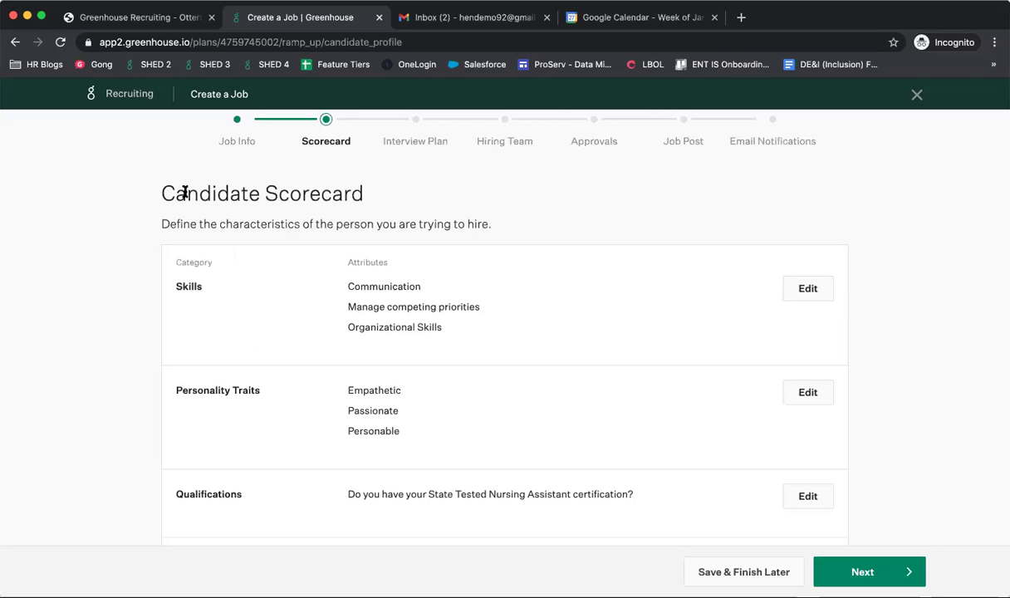
{"action": "left_click_drag", "start_coordinate": [163, 193], "coordinate": [385, 196]}
{"action": "left_click", "coordinate": [380, 193]}
{"action": "mouse_move", "coordinate": [664, 369]}
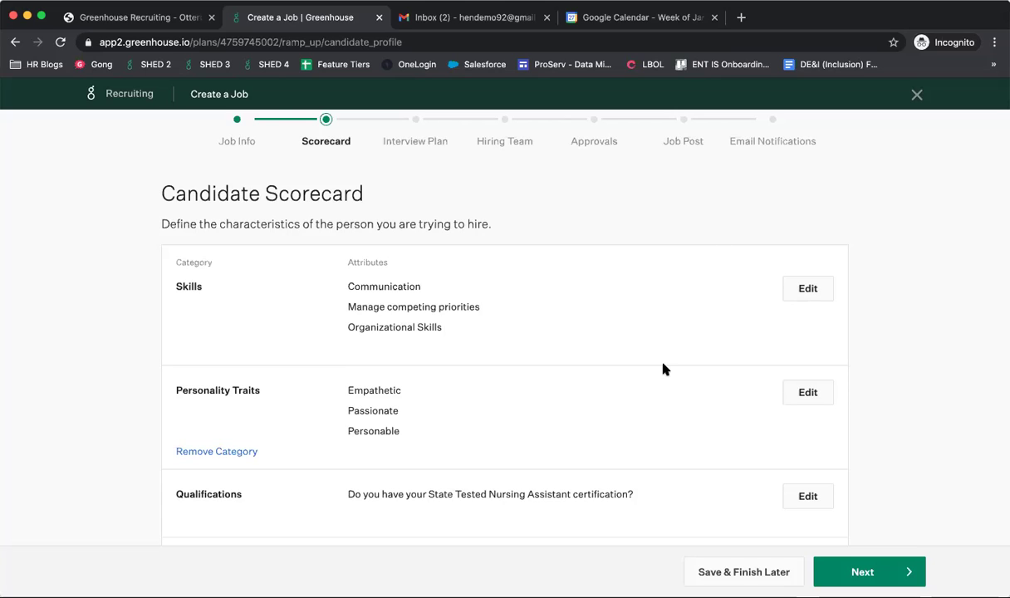
{"action": "mouse_move", "coordinate": [239, 282]}
{"action": "left_click", "coordinate": [23, 269]}
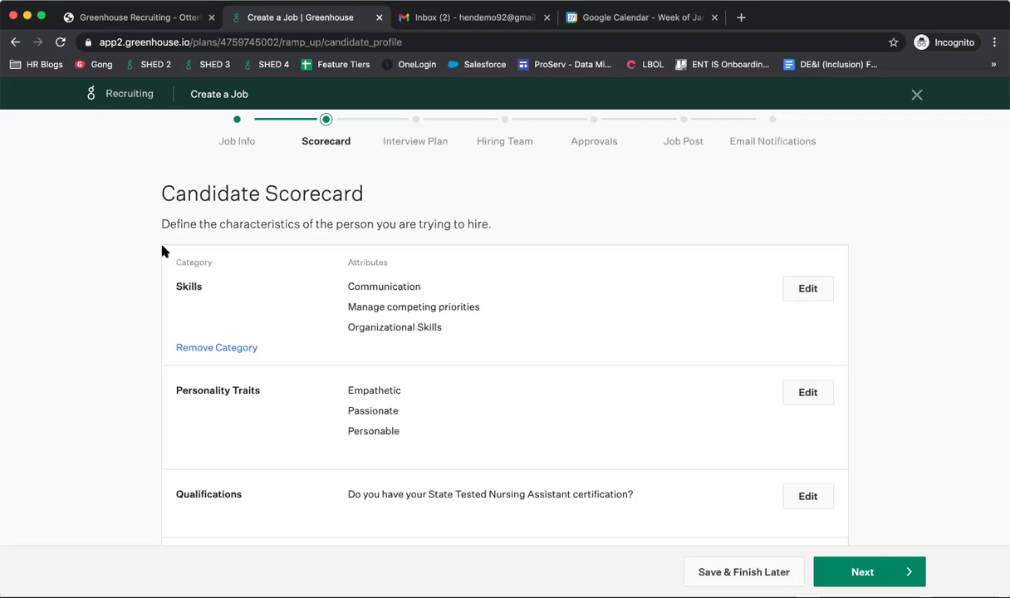
Recheck the scorecard categories from Skills to Details, keep them as they are and continue to the Interview Plan stage
{"action": "scroll", "coordinate": [163, 251], "scroll_direction": "down", "scroll_amount": 3}
{"action": "scroll", "coordinate": [163, 250], "scroll_direction": "up", "scroll_amount": 4}
{"action": "scroll", "coordinate": [163, 251], "scroll_direction": "down", "scroll_amount": 1}
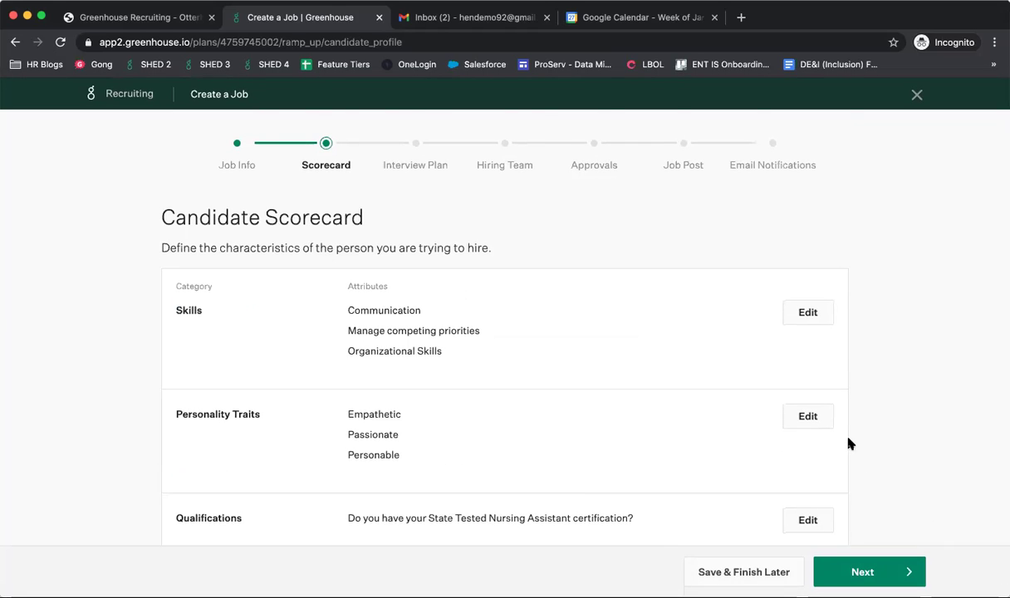
{"action": "scroll", "coordinate": [848, 444], "scroll_direction": "down", "scroll_amount": 4}
{"action": "scroll", "coordinate": [848, 443], "scroll_direction": "up", "scroll_amount": 4}
{"action": "scroll", "coordinate": [848, 443], "scroll_direction": "down", "scroll_amount": 1}
{"action": "left_click", "coordinate": [862, 571]}
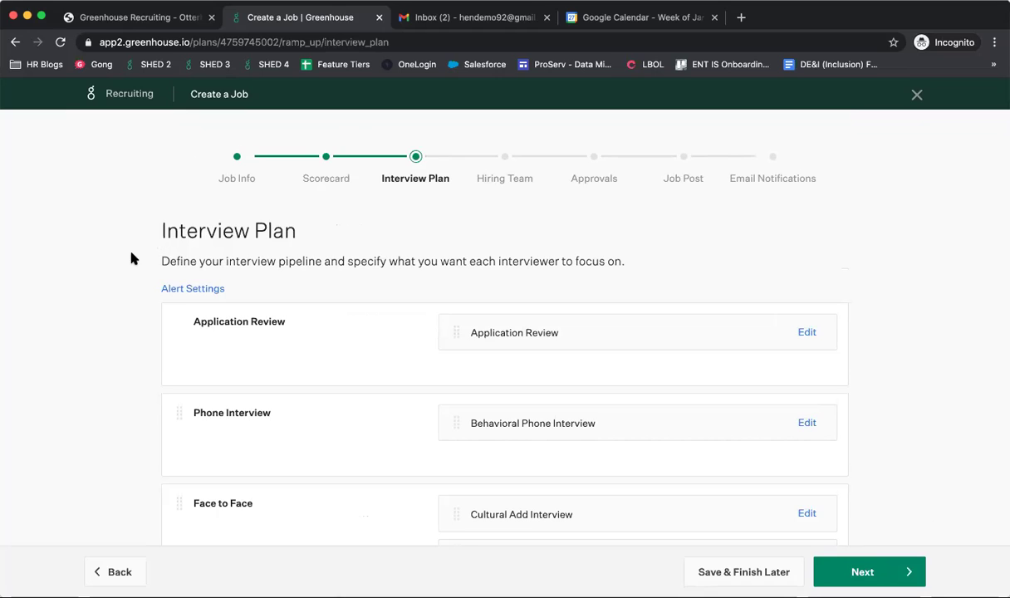
Review the Interview Plan's stages from Application Review to Offer and the interviews listed in each
{"action": "scroll", "coordinate": [130, 258], "scroll_direction": "down", "scroll_amount": 3}
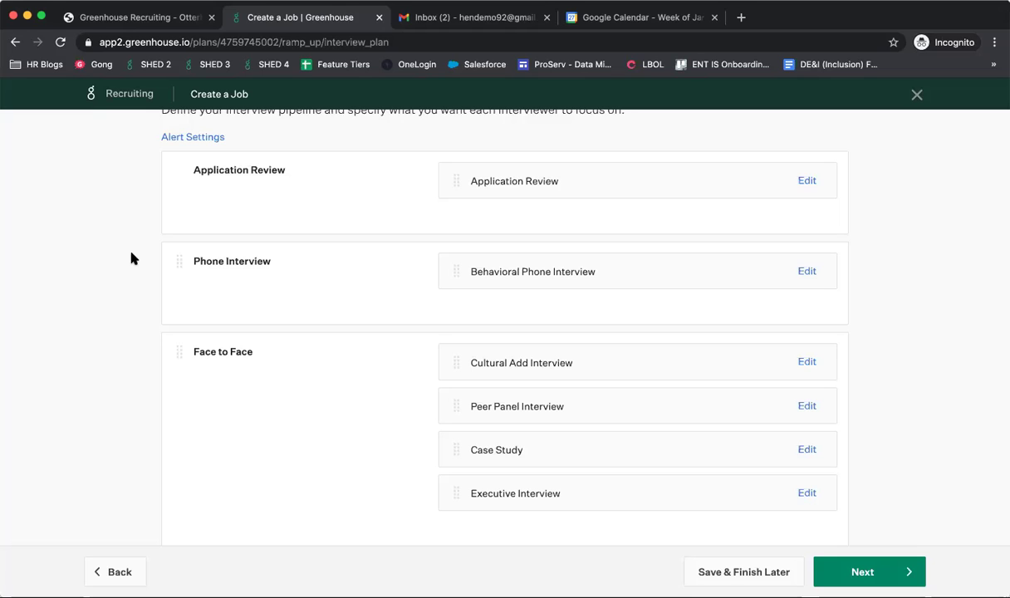
{"action": "scroll", "coordinate": [146, 228], "scroll_direction": "up", "scroll_amount": 3}
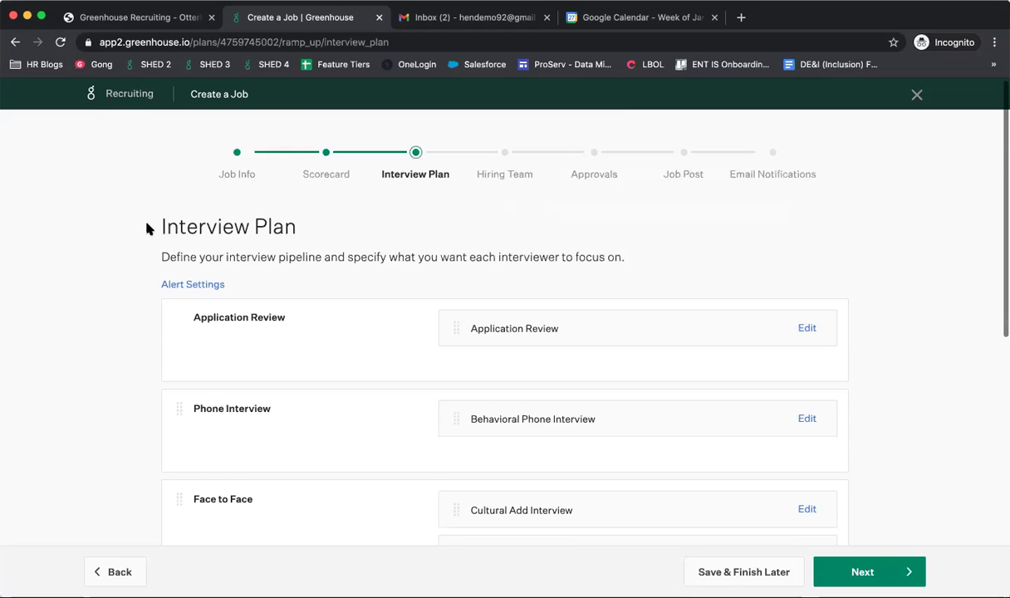
{"action": "scroll", "coordinate": [137, 259], "scroll_direction": "down", "scroll_amount": 4}
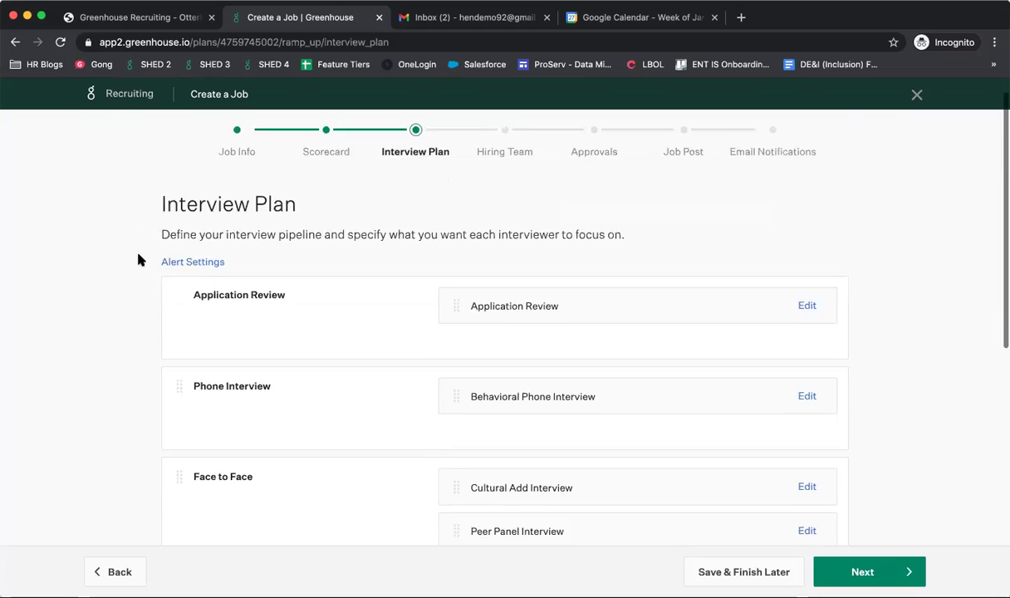
{"action": "scroll", "coordinate": [138, 259], "scroll_direction": "up", "scroll_amount": 1}
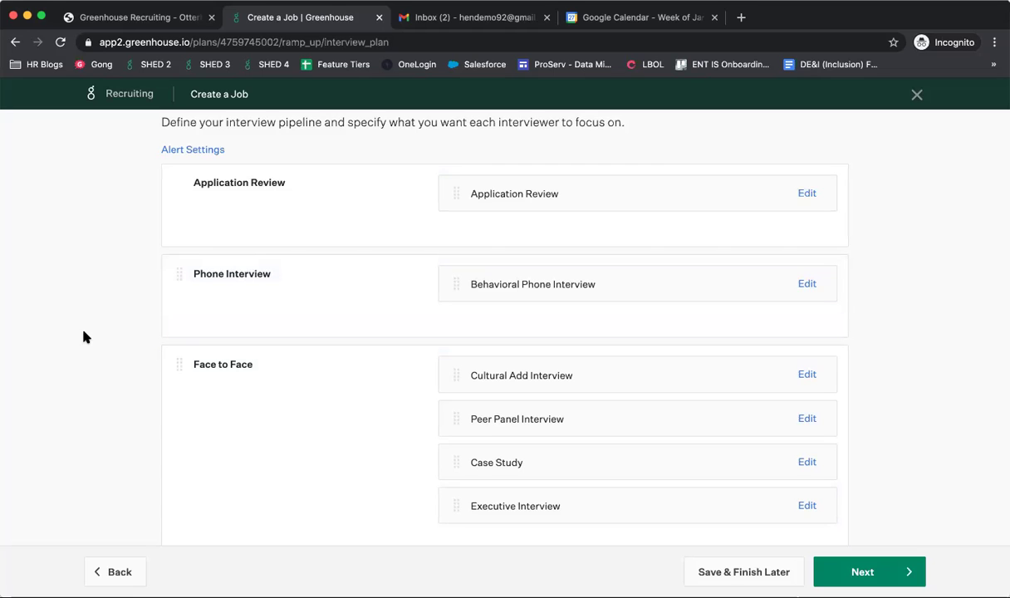
{"action": "scroll", "coordinate": [84, 336], "scroll_direction": "down", "scroll_amount": 2}
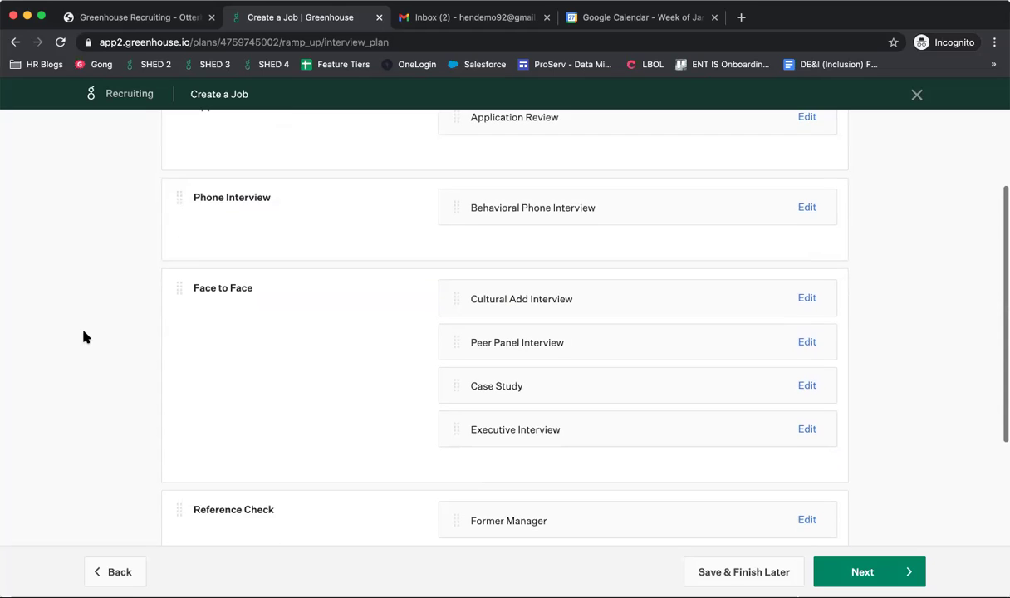
{"action": "scroll", "coordinate": [83, 335], "scroll_direction": "down", "scroll_amount": 1}
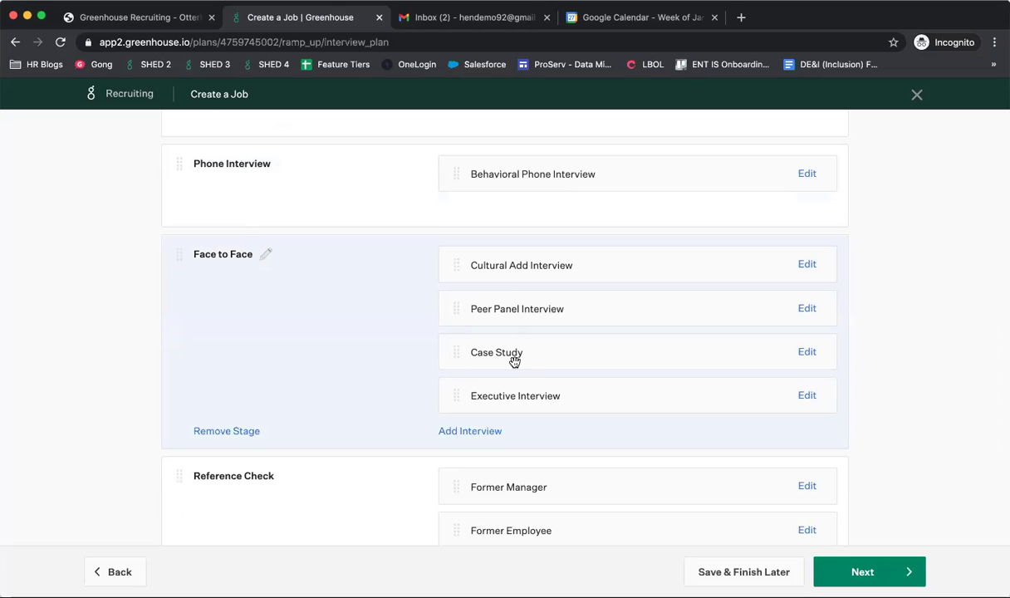
{"action": "scroll", "coordinate": [319, 377], "scroll_direction": "down", "scroll_amount": 3}
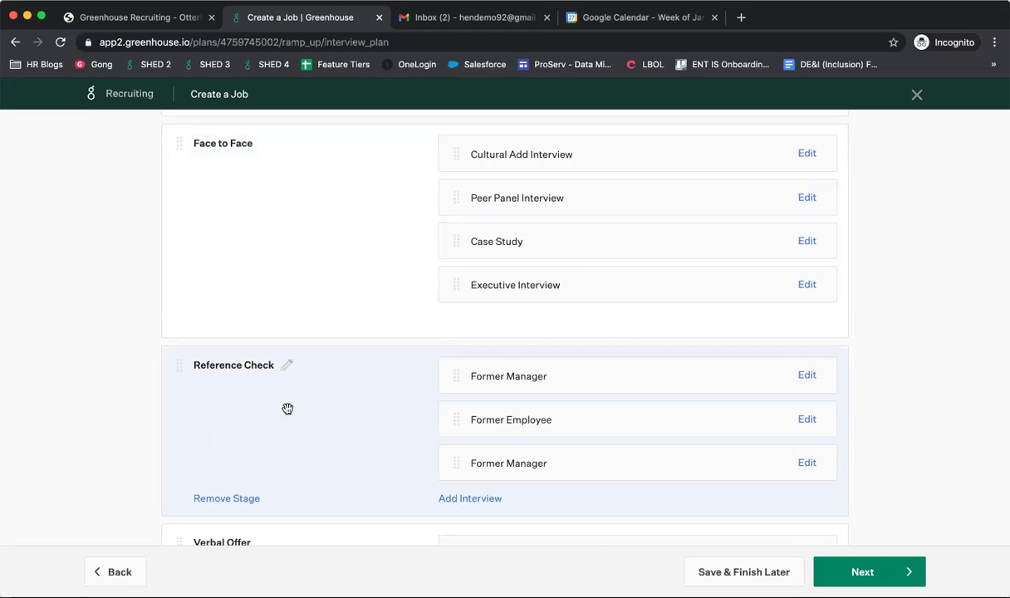
{"action": "scroll", "coordinate": [244, 392], "scroll_direction": "down", "scroll_amount": 4}
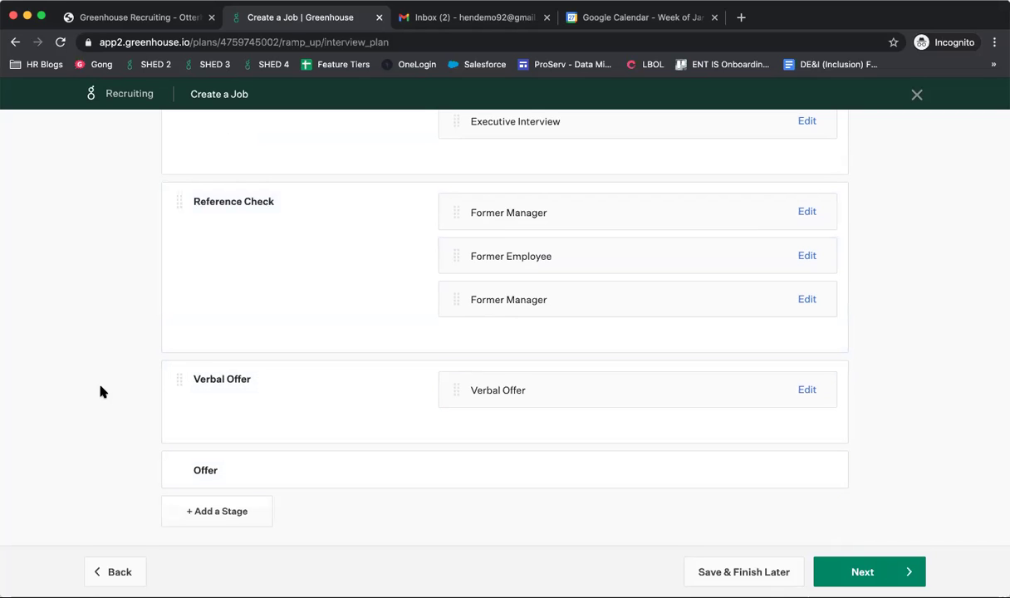
{"action": "scroll", "coordinate": [100, 391], "scroll_direction": "up", "scroll_amount": 12}
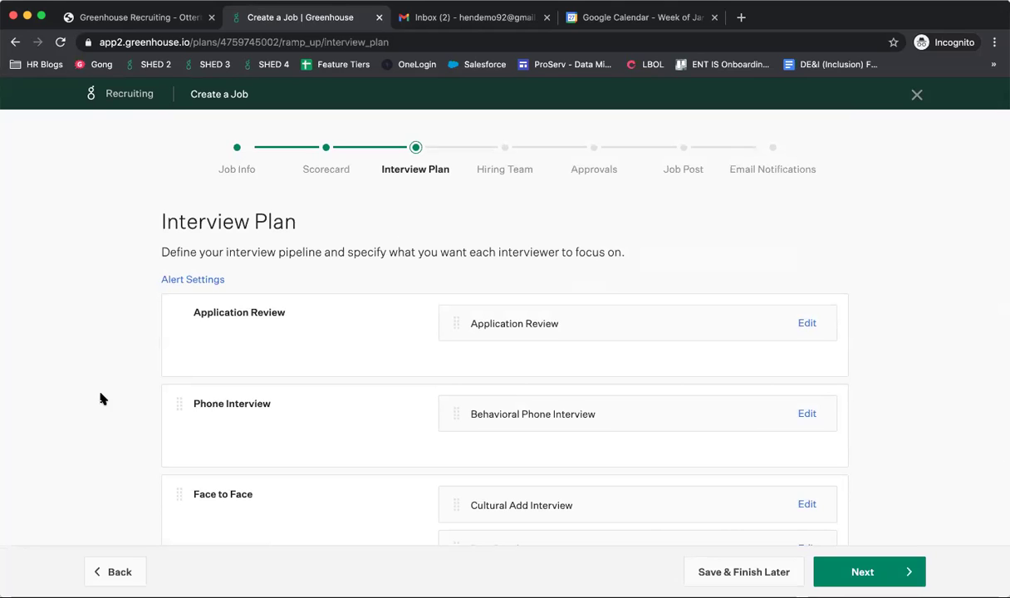
Check the Interview Plan's Stage Alert Settings for the day limit of each stage, and close them without changes
{"action": "scroll", "coordinate": [99, 400], "scroll_direction": "down", "scroll_amount": 3}
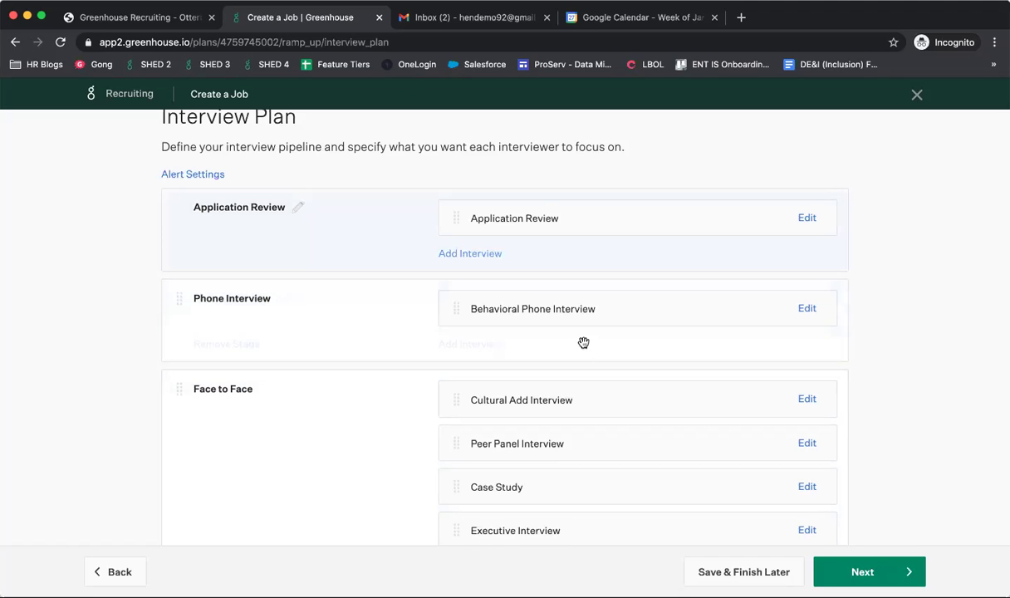
{"action": "scroll", "coordinate": [581, 349], "scroll_direction": "down", "scroll_amount": 2}
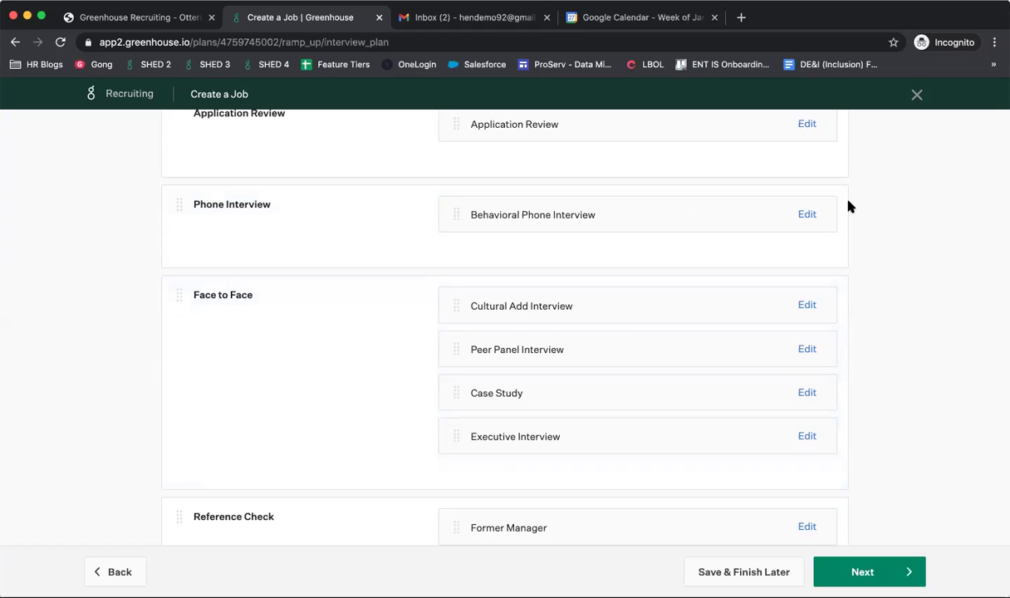
{"action": "scroll", "coordinate": [365, 303], "scroll_direction": "up", "scroll_amount": 3}
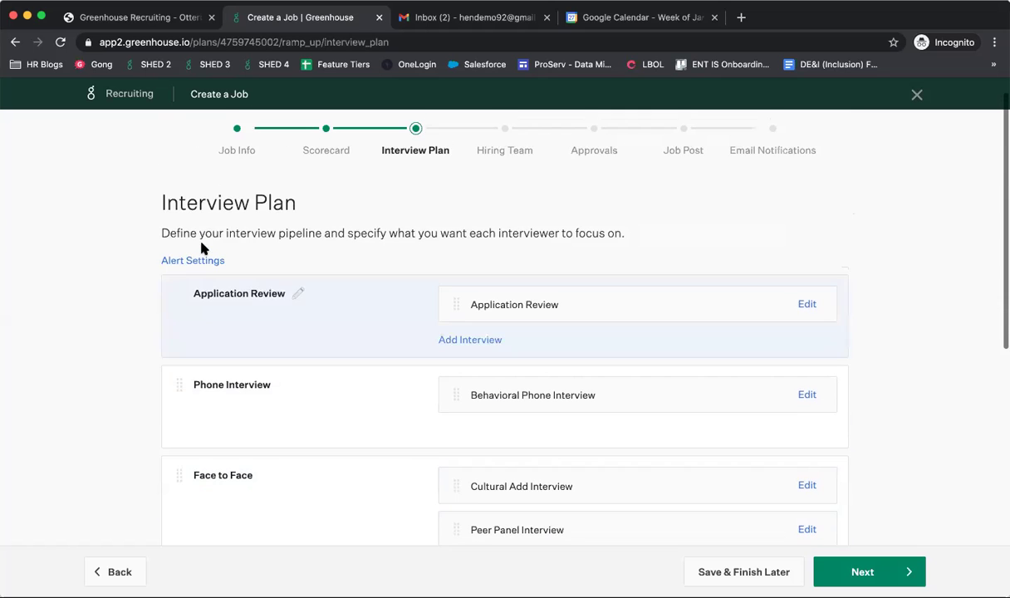
{"action": "scroll", "coordinate": [202, 249], "scroll_direction": "down", "scroll_amount": 3}
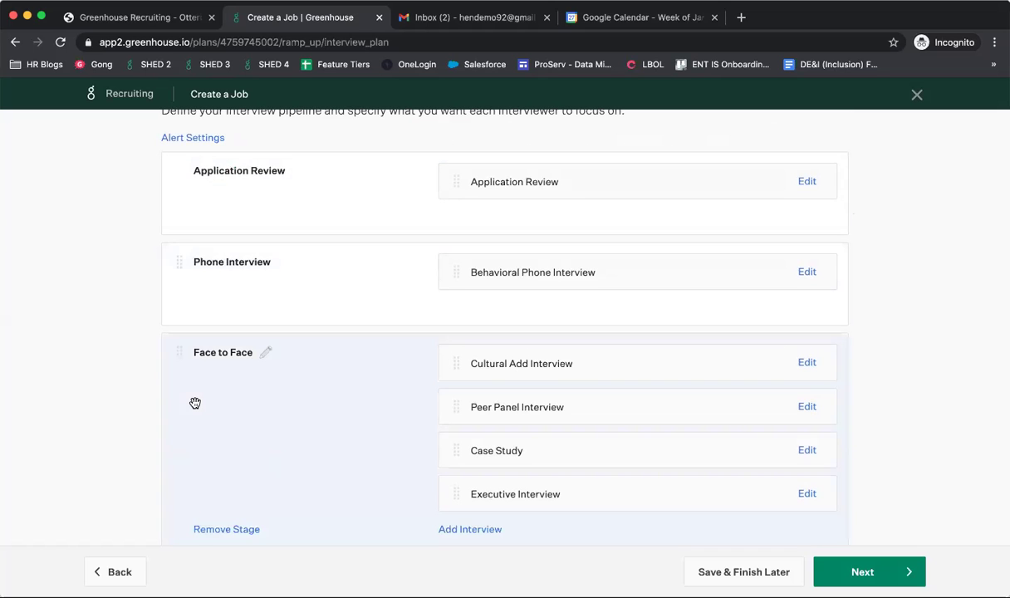
{"action": "scroll", "coordinate": [196, 401], "scroll_direction": "down", "scroll_amount": 5}
{"action": "scroll", "coordinate": [153, 373], "scroll_direction": "down", "scroll_amount": 3}
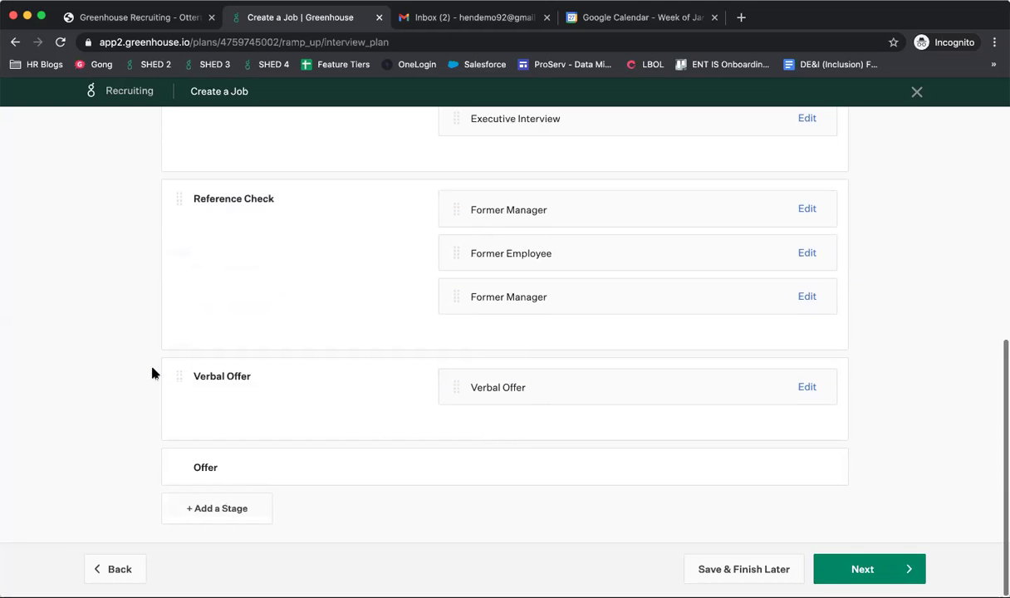
{"action": "scroll", "coordinate": [152, 373], "scroll_direction": "up", "scroll_amount": 10}
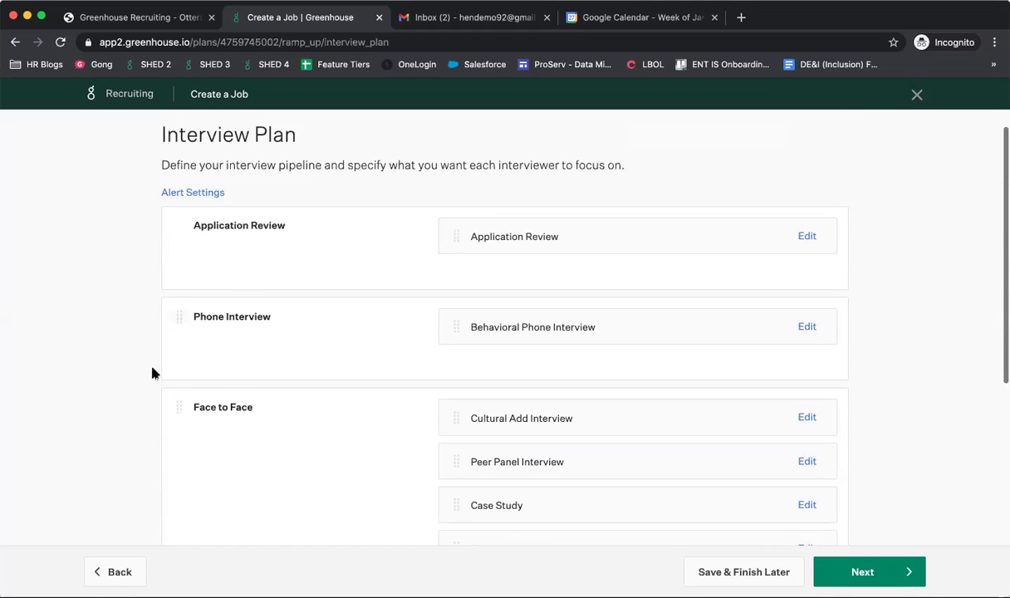
{"action": "left_click", "coordinate": [165, 201]}
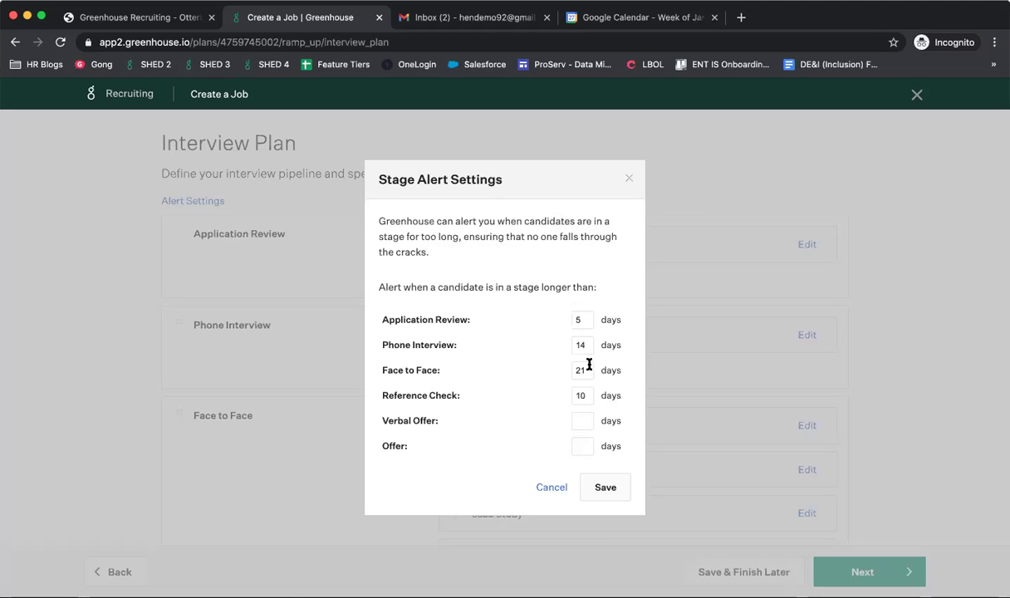
{"action": "left_click", "coordinate": [630, 180]}
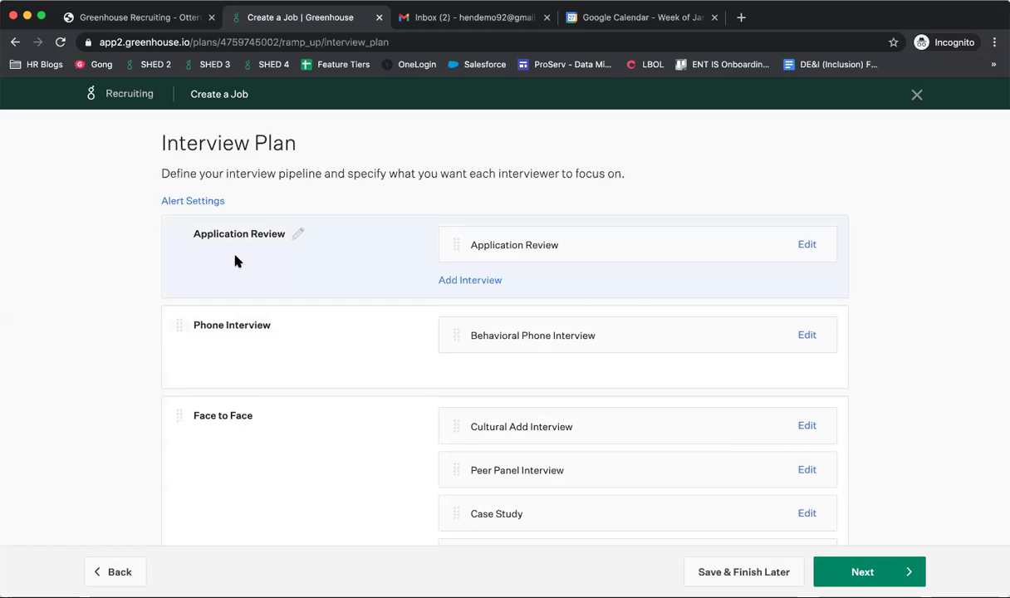
Look over the full interview pipeline again, including the Reference Check, Verbal Offer and Offer stages and the option to add a stage
{"action": "scroll", "coordinate": [122, 314], "scroll_direction": "down", "scroll_amount": 5}
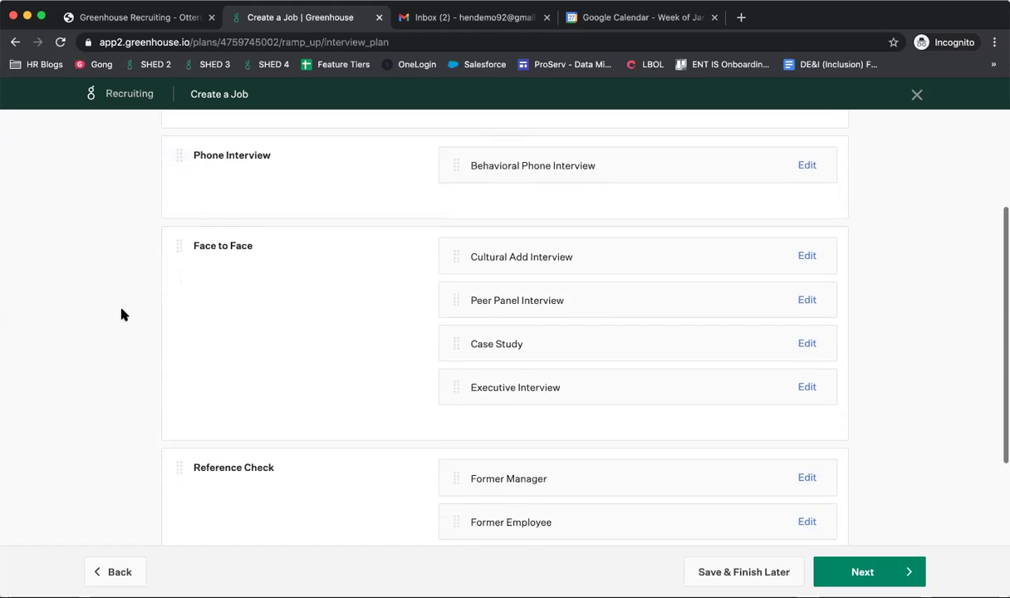
{"action": "scroll", "coordinate": [122, 314], "scroll_direction": "down", "scroll_amount": 3}
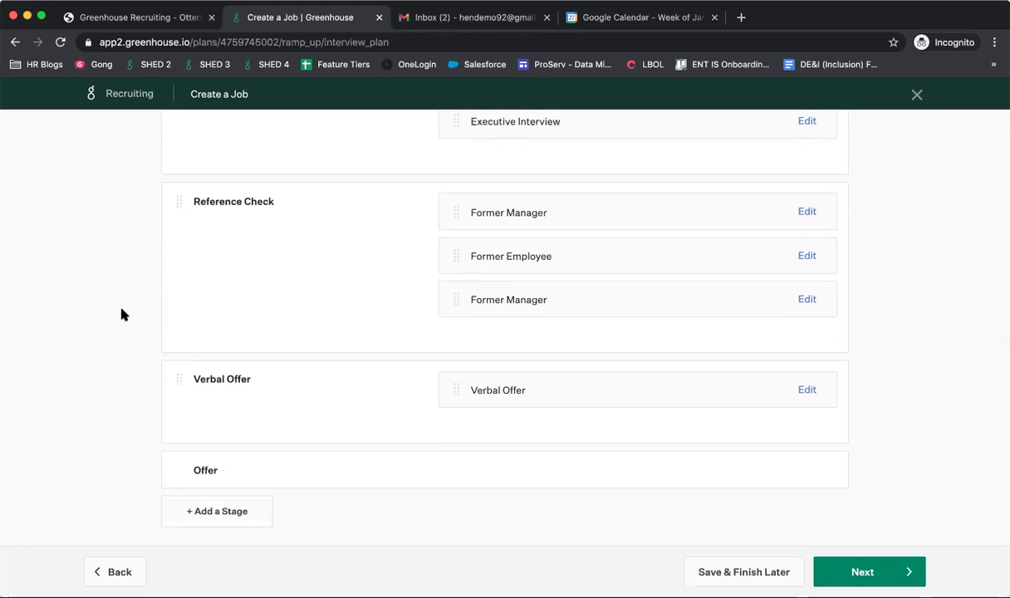
{"action": "scroll", "coordinate": [121, 314], "scroll_direction": "up", "scroll_amount": 4}
{"action": "scroll", "coordinate": [121, 314], "scroll_direction": "up", "scroll_amount": 5}
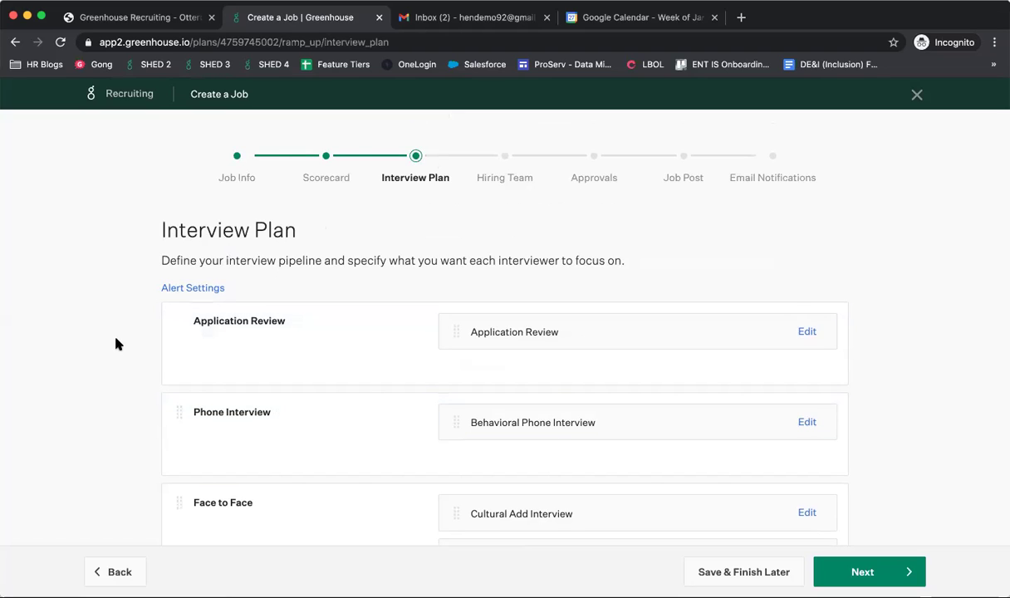
{"action": "scroll", "coordinate": [116, 340], "scroll_direction": "down", "scroll_amount": 3}
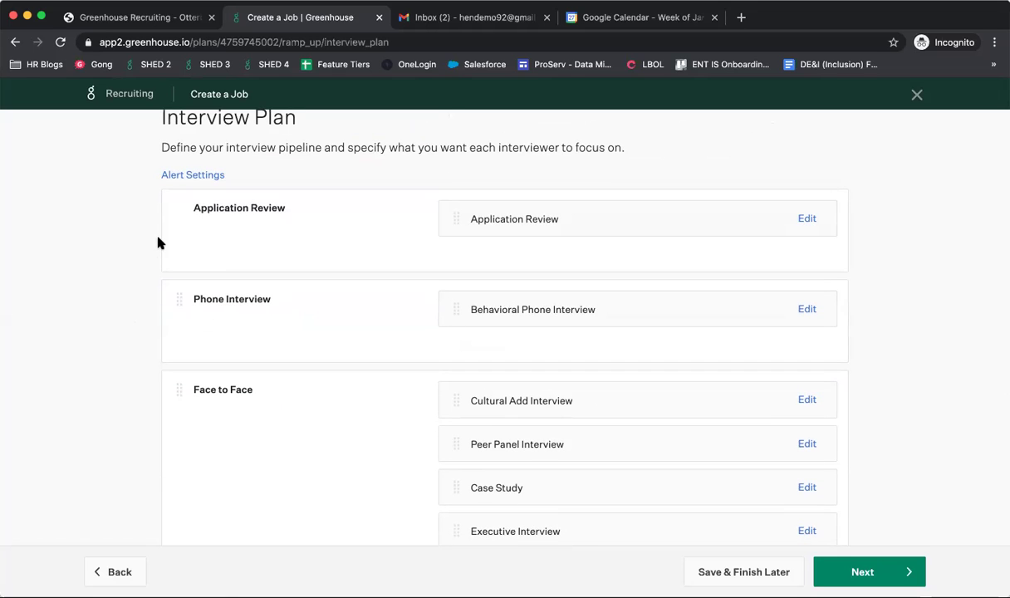
{"action": "scroll", "coordinate": [161, 243], "scroll_direction": "down", "scroll_amount": 10}
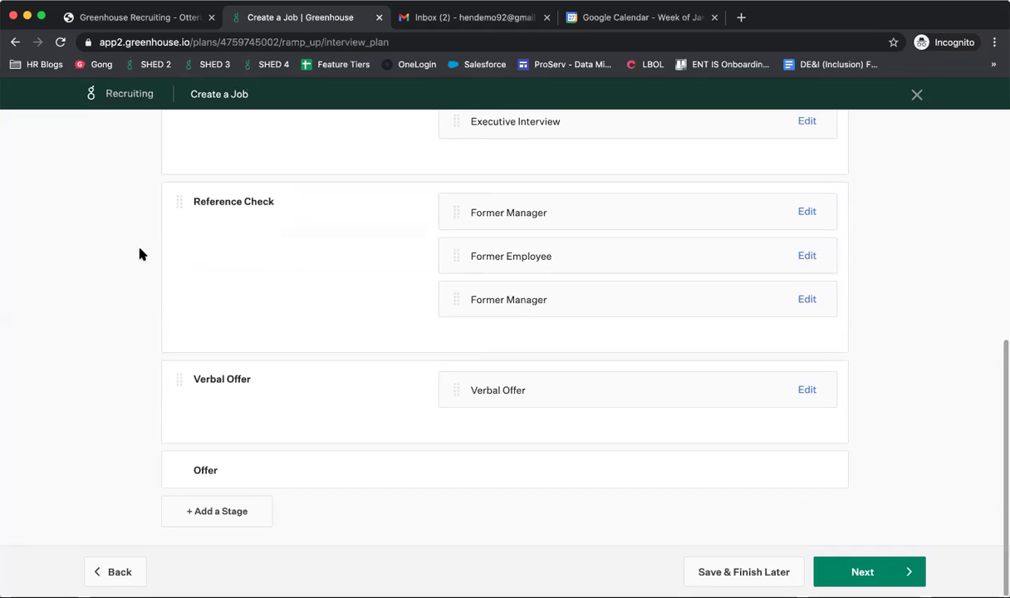
{"action": "scroll", "coordinate": [140, 254], "scroll_direction": "up", "scroll_amount": 3}
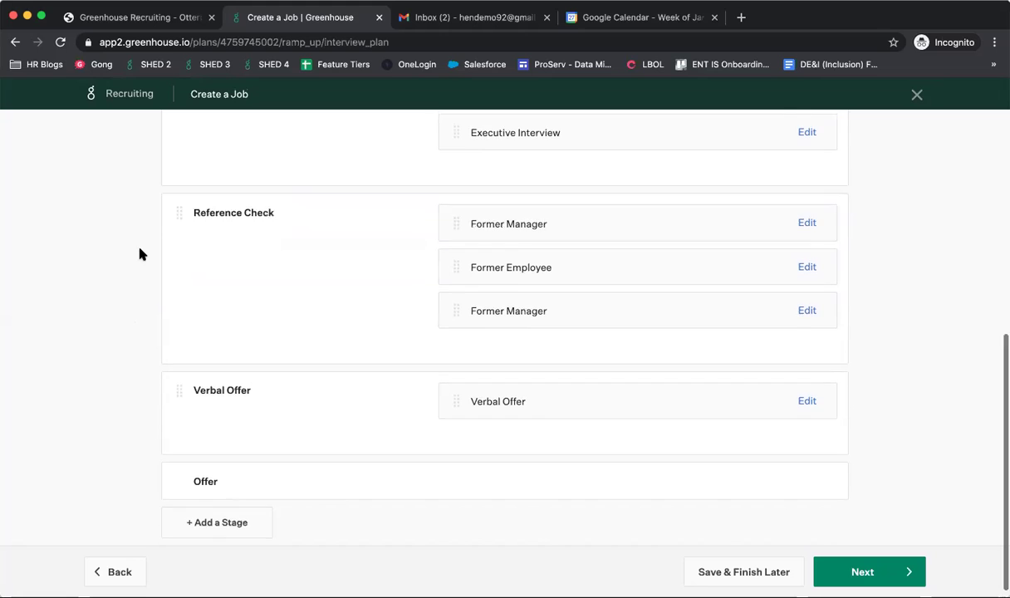
{"action": "scroll", "coordinate": [140, 253], "scroll_direction": "up", "scroll_amount": 6}
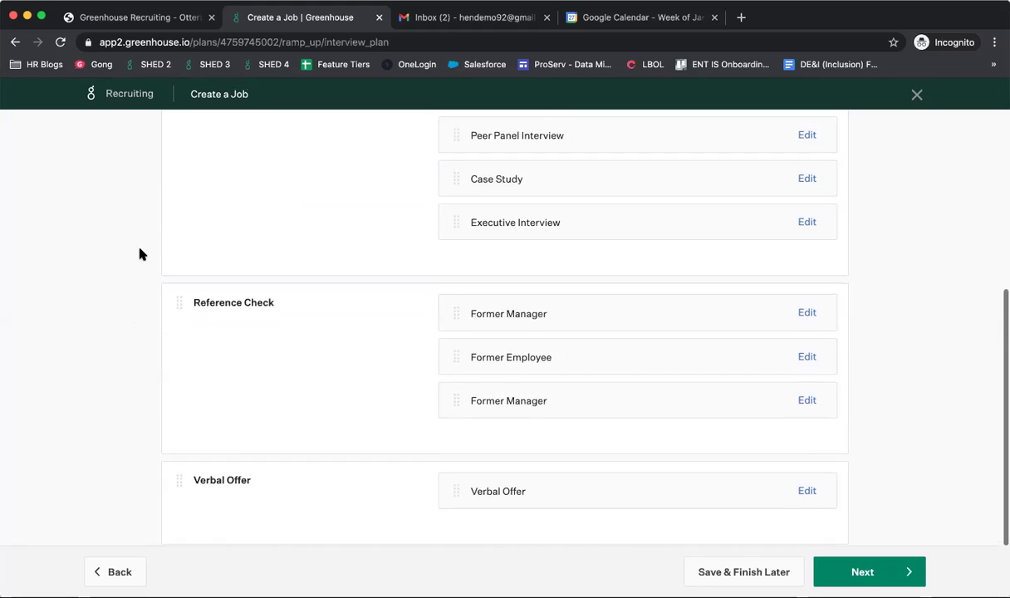
Open the Behavioral Phone Interview's kit and mark the State Tested Nursing Assistant certification question as a focus attribute
{"action": "scroll", "coordinate": [139, 253], "scroll_direction": "up", "scroll_amount": 2}
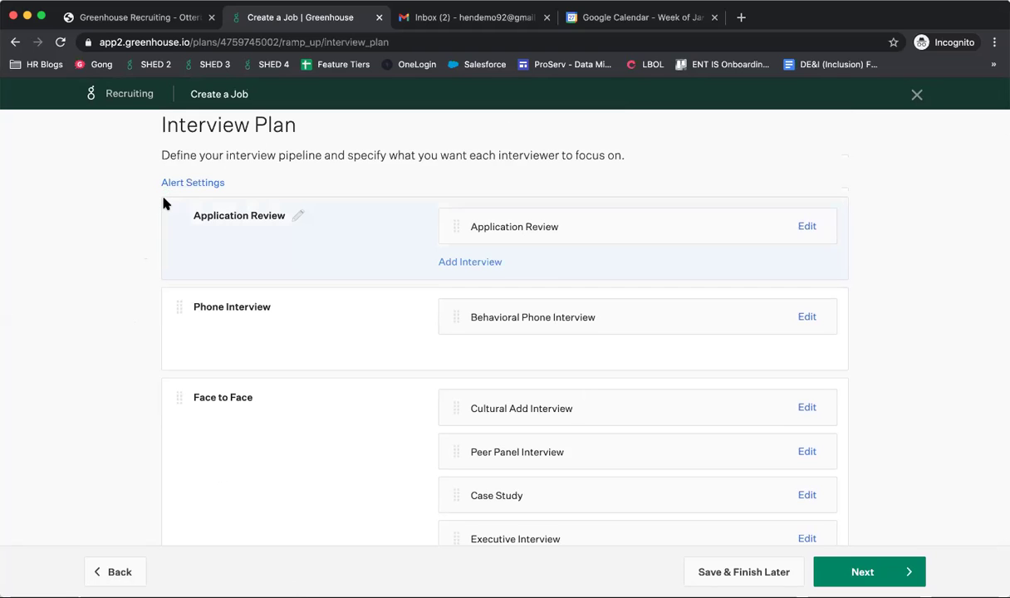
{"action": "scroll", "coordinate": [163, 205], "scroll_direction": "down", "scroll_amount": 3}
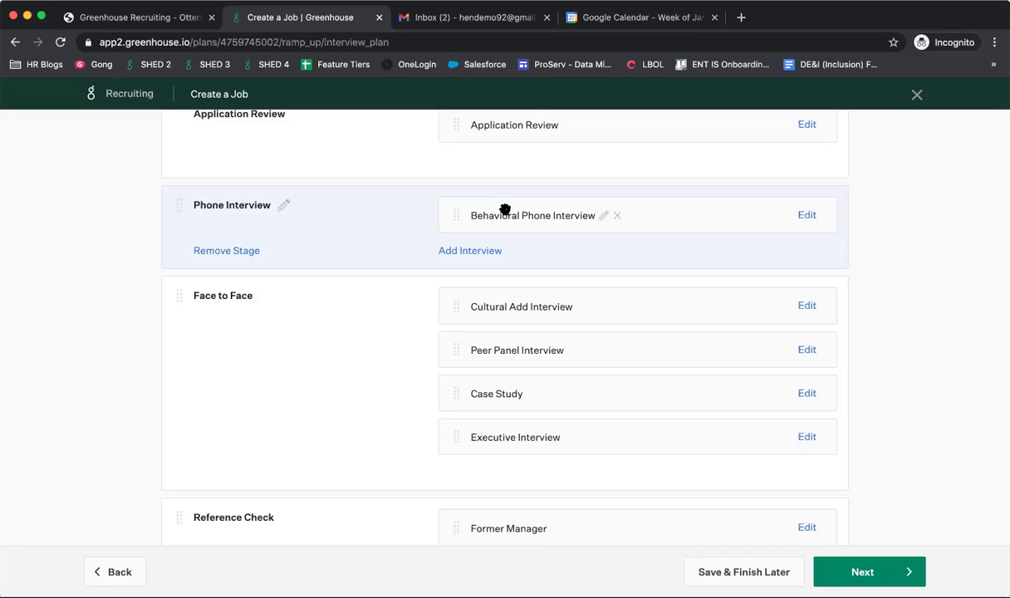
{"action": "left_click", "coordinate": [806, 216]}
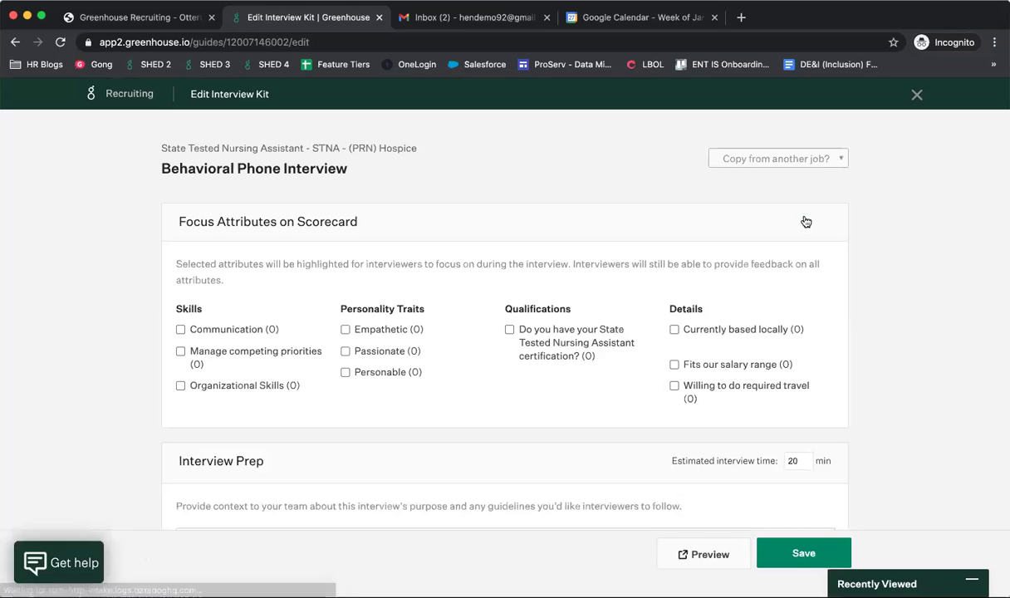
{"action": "left_click", "coordinate": [532, 333]}
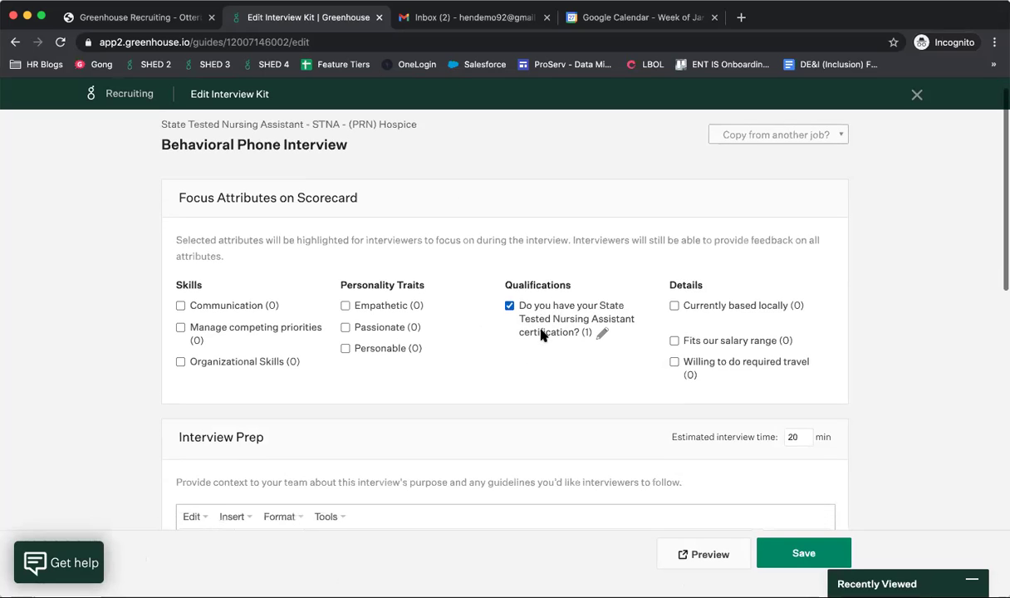
Review the interview kit's estimated time, Interview Prep, Custom Questions and the option to copy from another job, and close the kit without saving
{"action": "scroll", "coordinate": [704, 336], "scroll_direction": "down", "scroll_amount": 2}
{"action": "left_click_drag", "start_coordinate": [815, 384], "coordinate": [780, 383]}
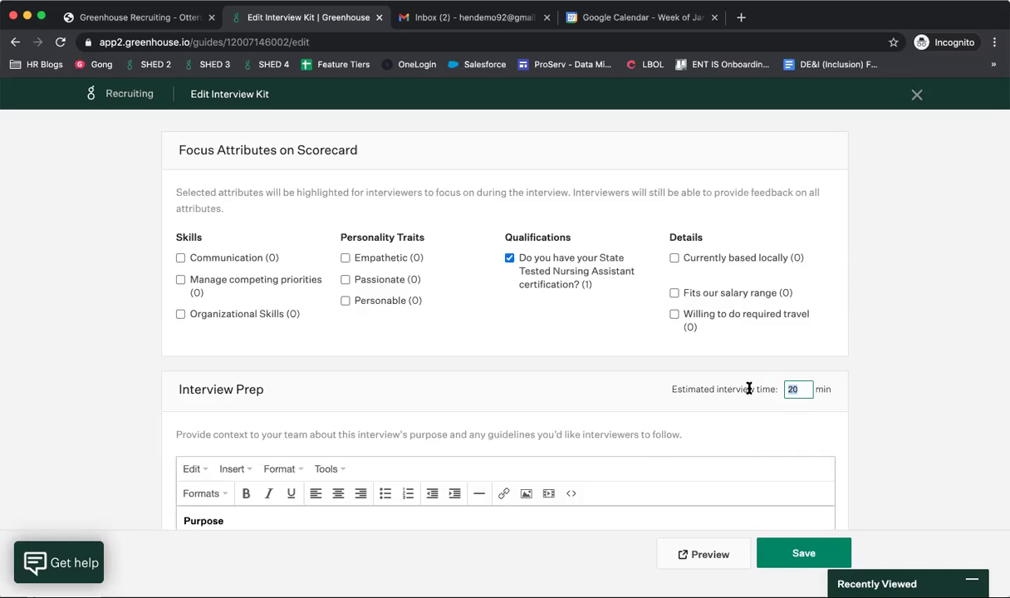
{"action": "scroll", "coordinate": [492, 337], "scroll_direction": "down", "scroll_amount": 5}
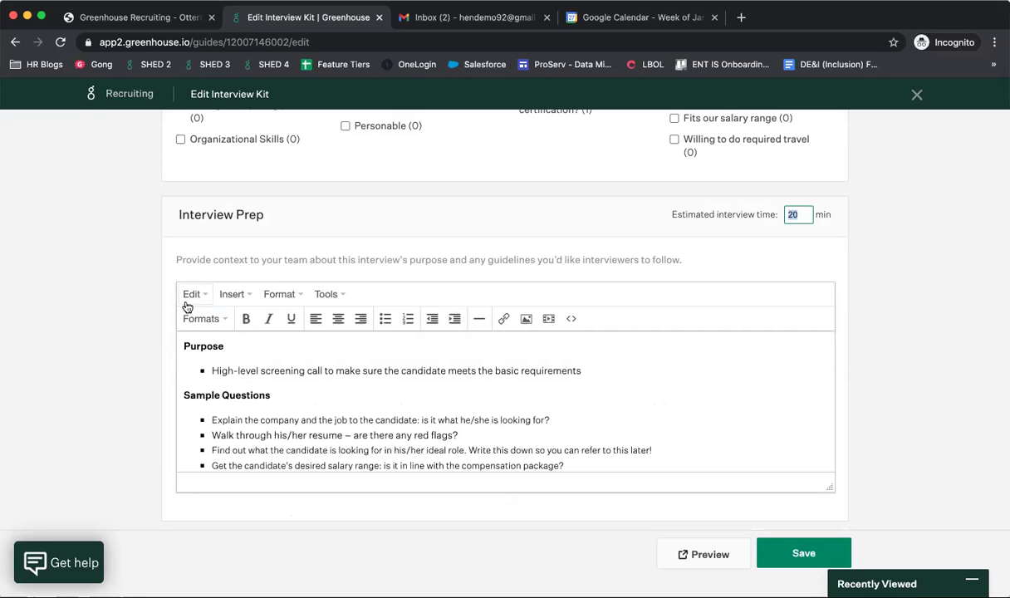
{"action": "scroll", "coordinate": [187, 308], "scroll_direction": "down", "scroll_amount": 5}
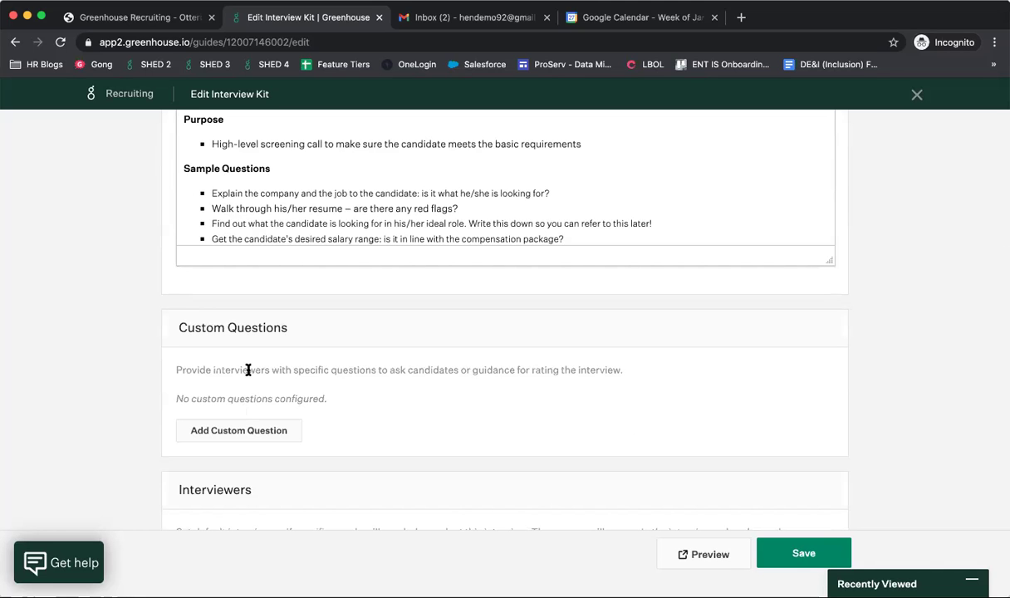
{"action": "scroll", "coordinate": [247, 370], "scroll_direction": "down", "scroll_amount": 2}
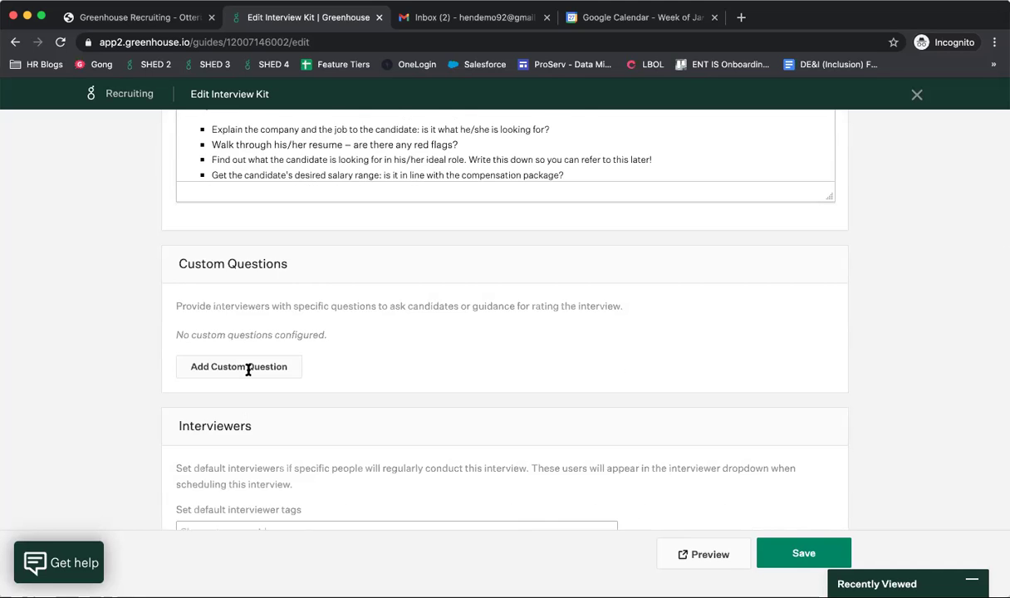
{"action": "scroll", "coordinate": [248, 370], "scroll_direction": "up", "scroll_amount": 10}
{"action": "scroll", "coordinate": [247, 370], "scroll_direction": "up", "scroll_amount": 1}
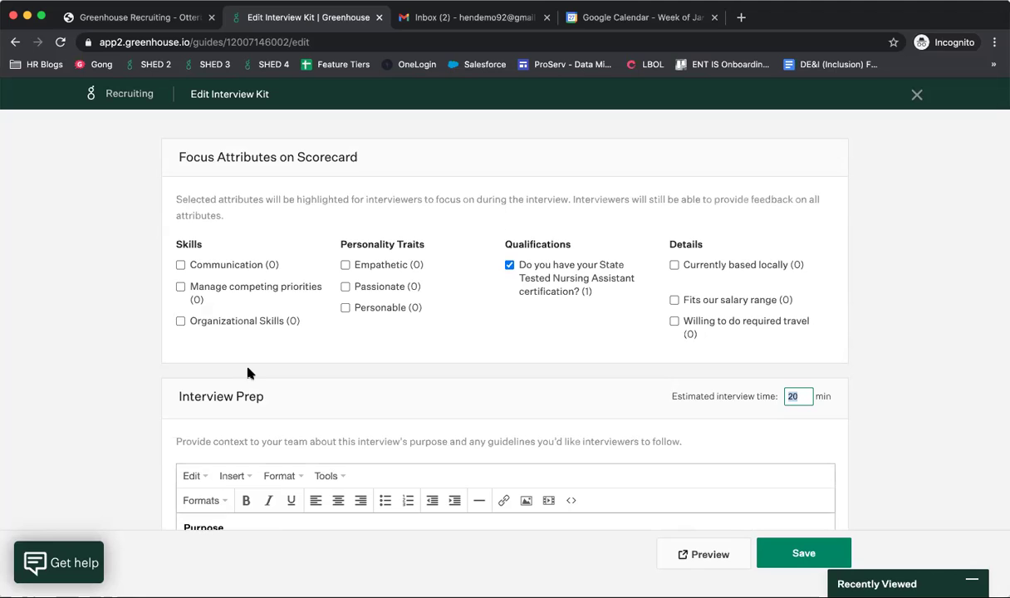
{"action": "scroll", "coordinate": [248, 373], "scroll_direction": "up", "scroll_amount": 2}
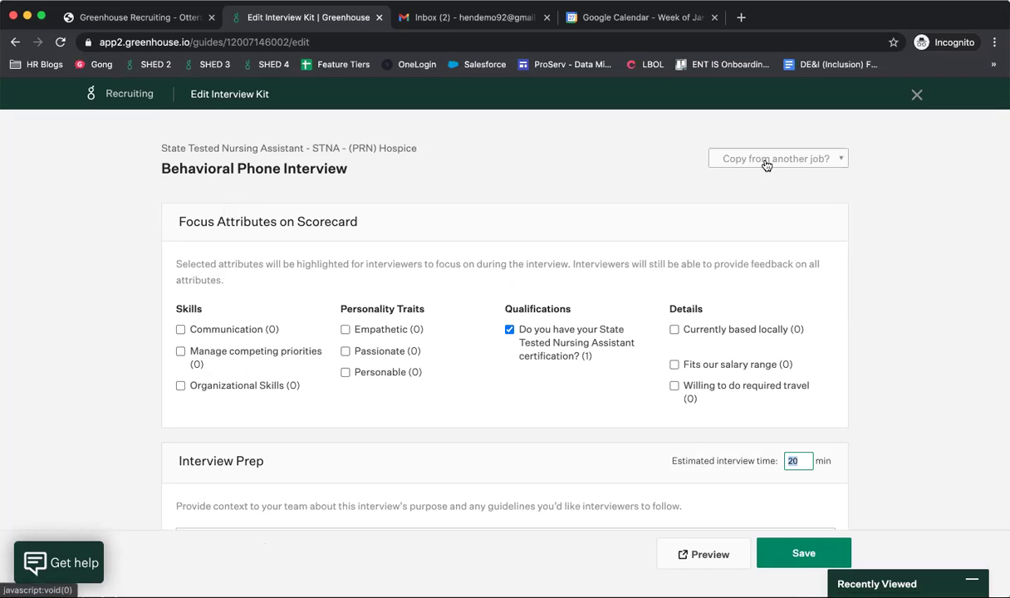
{"action": "scroll", "coordinate": [403, 217], "scroll_direction": "down", "scroll_amount": 2}
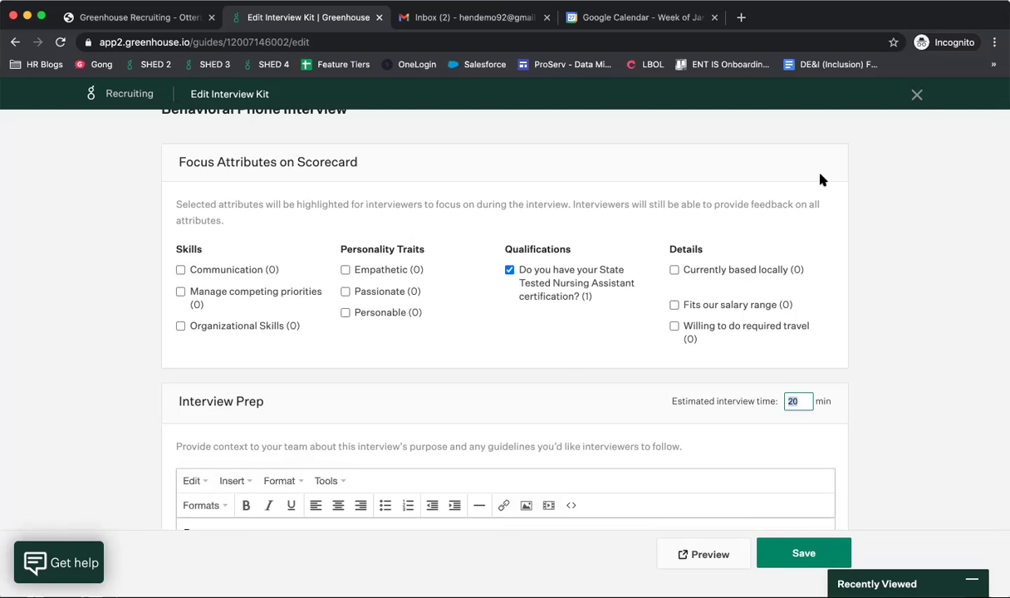
{"action": "left_click", "coordinate": [916, 95]}
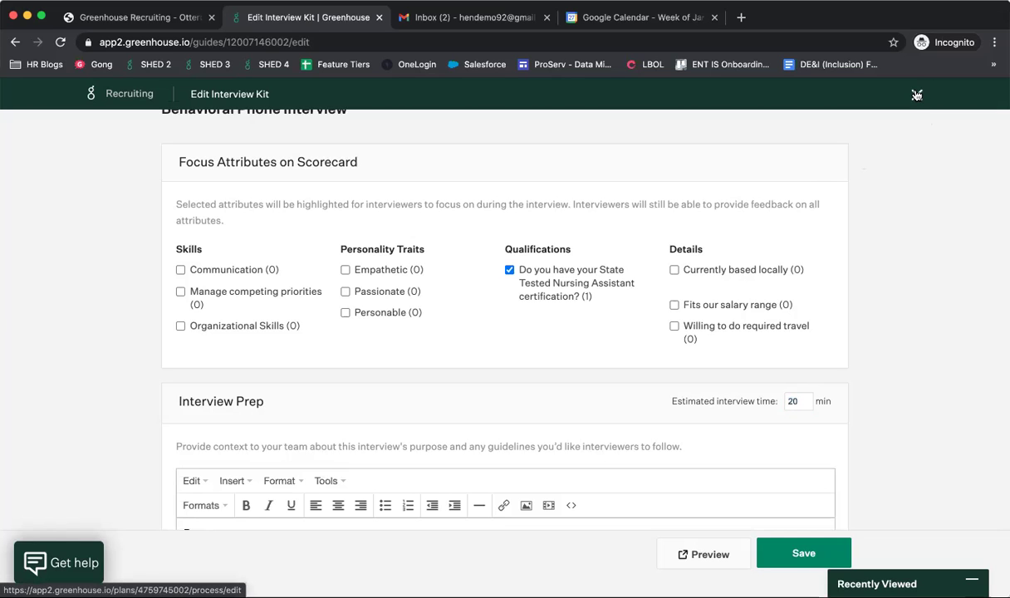
{"action": "left_click", "coordinate": [916, 95]}
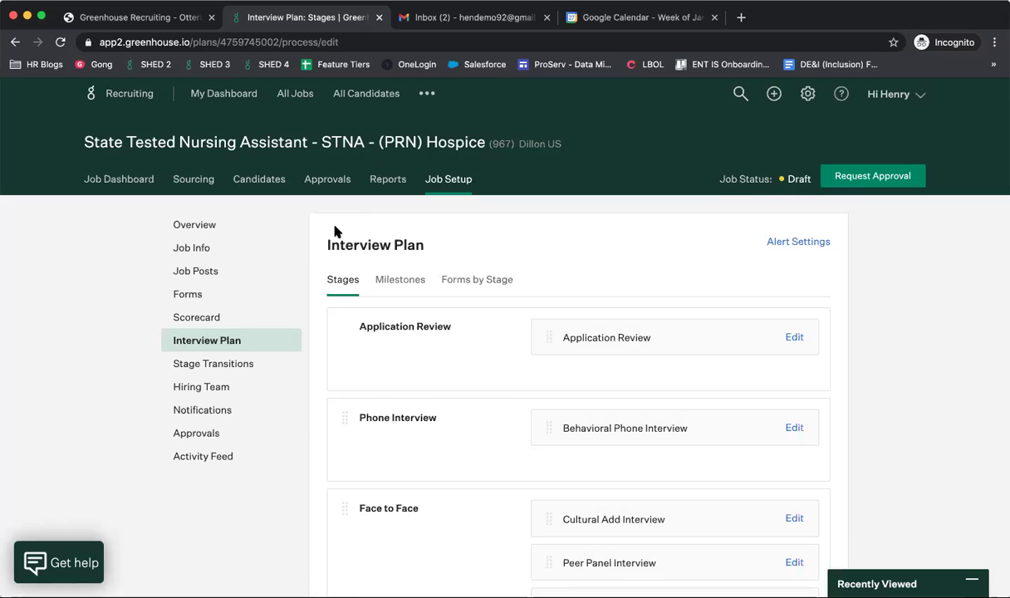
Open the job's Hiring Team setup and look over the hiring manager, recruiter, coordinator and sourcer roles
{"action": "scroll", "coordinate": [335, 231], "scroll_direction": "down", "scroll_amount": 3}
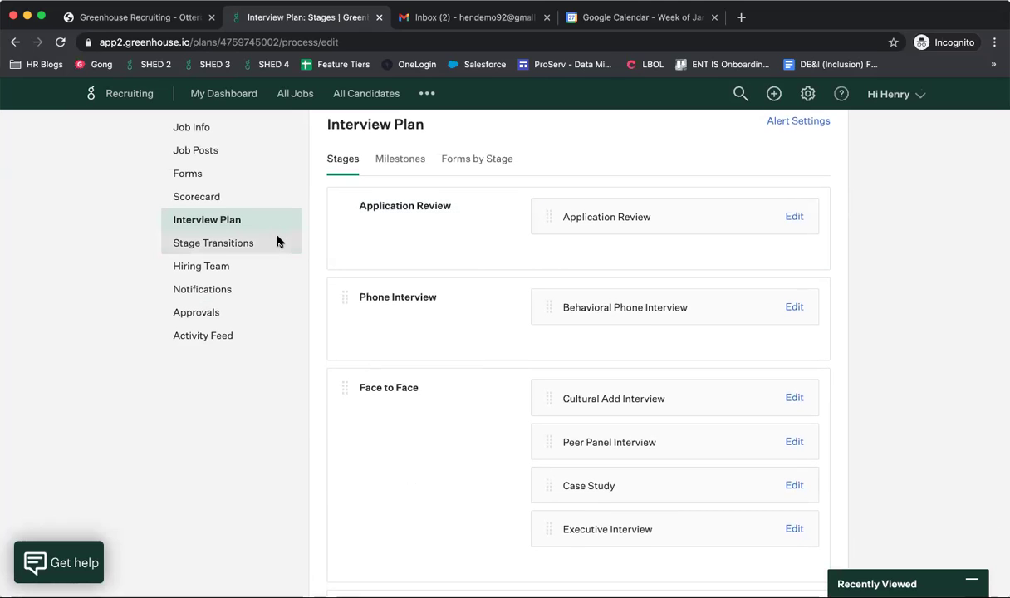
{"action": "left_click", "coordinate": [230, 266]}
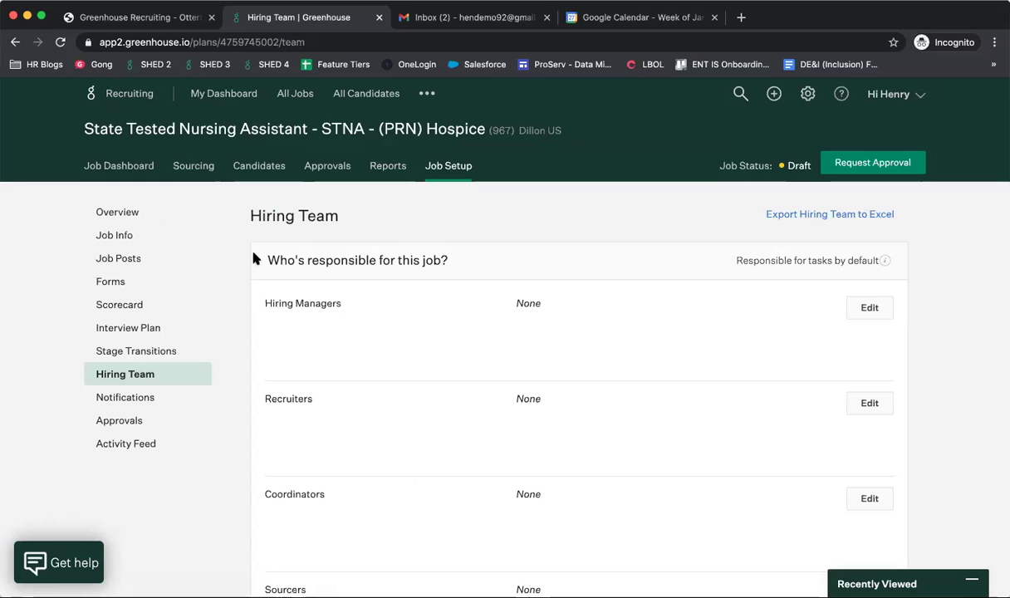
{"action": "scroll", "coordinate": [255, 258], "scroll_direction": "down", "scroll_amount": 2}
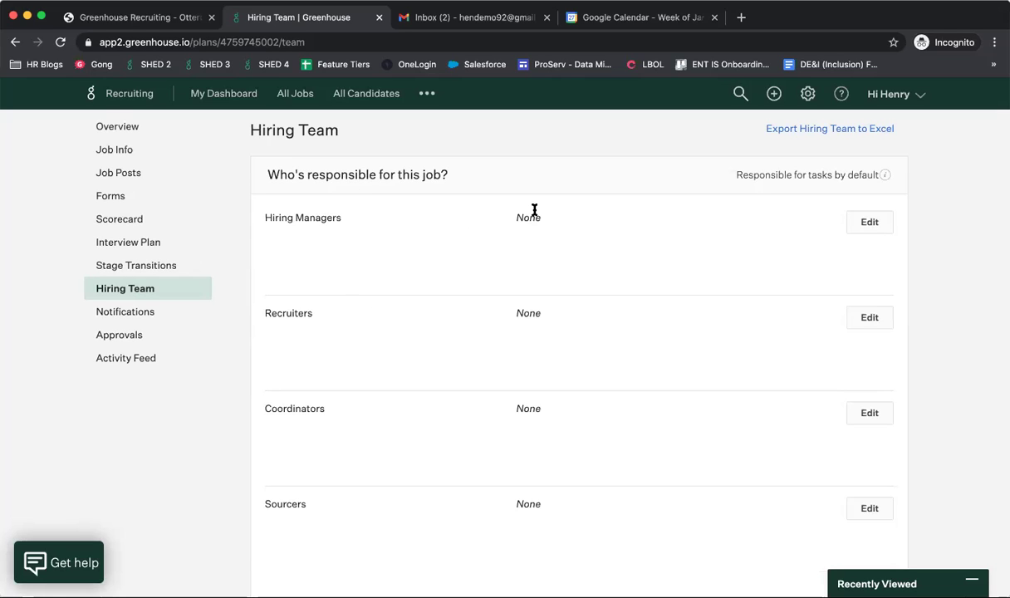
Check the default responsibility for candidate tasks, from hiring manager to sourcer, and close the explanation
{"action": "left_click", "coordinate": [885, 175]}
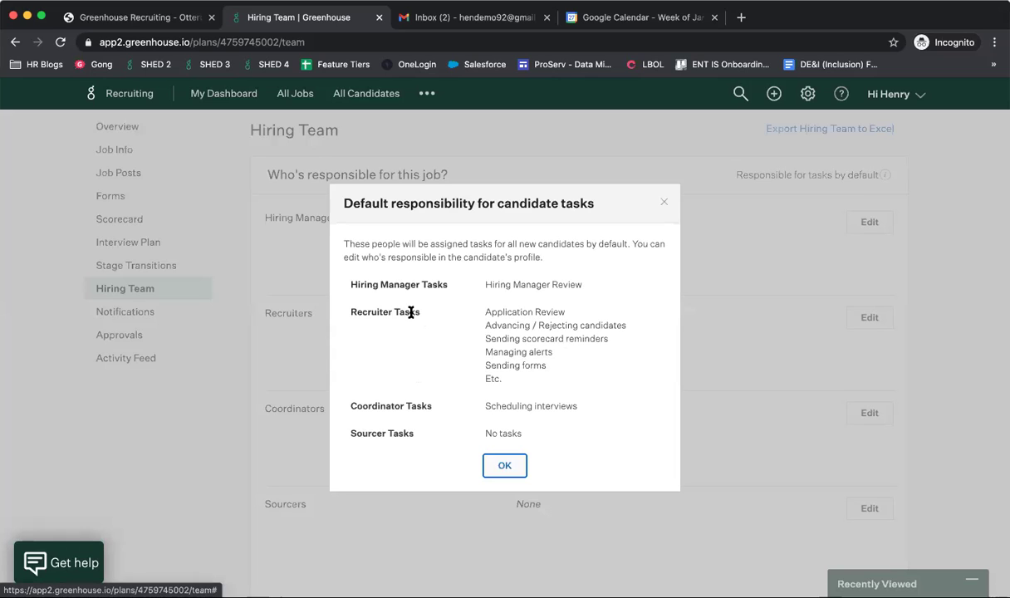
{"action": "left_click_drag", "start_coordinate": [484, 313], "coordinate": [577, 306]}
{"action": "left_click", "coordinate": [577, 305]}
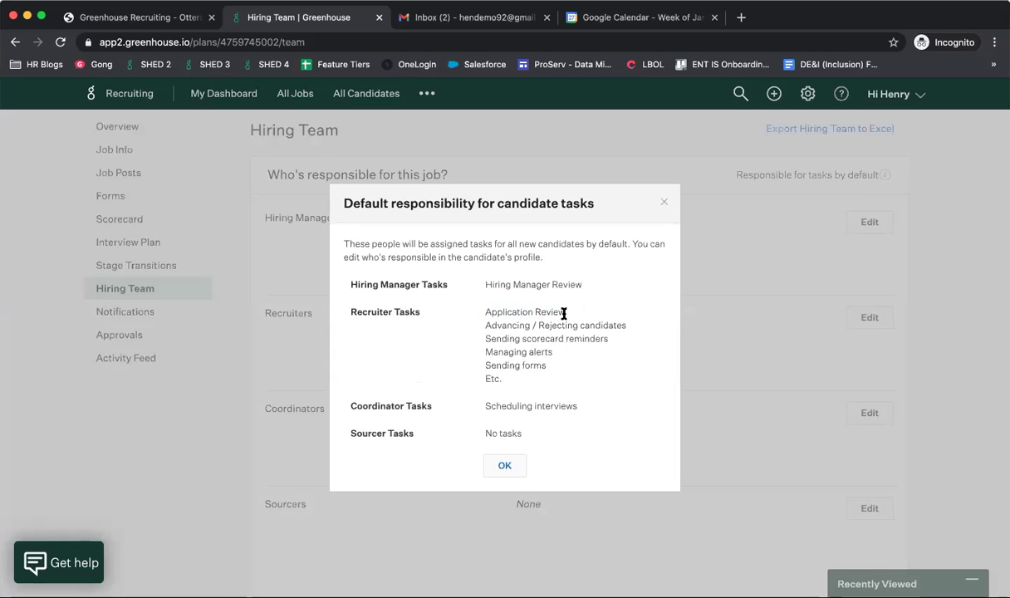
{"action": "left_click_drag", "start_coordinate": [485, 326], "coordinate": [622, 325]}
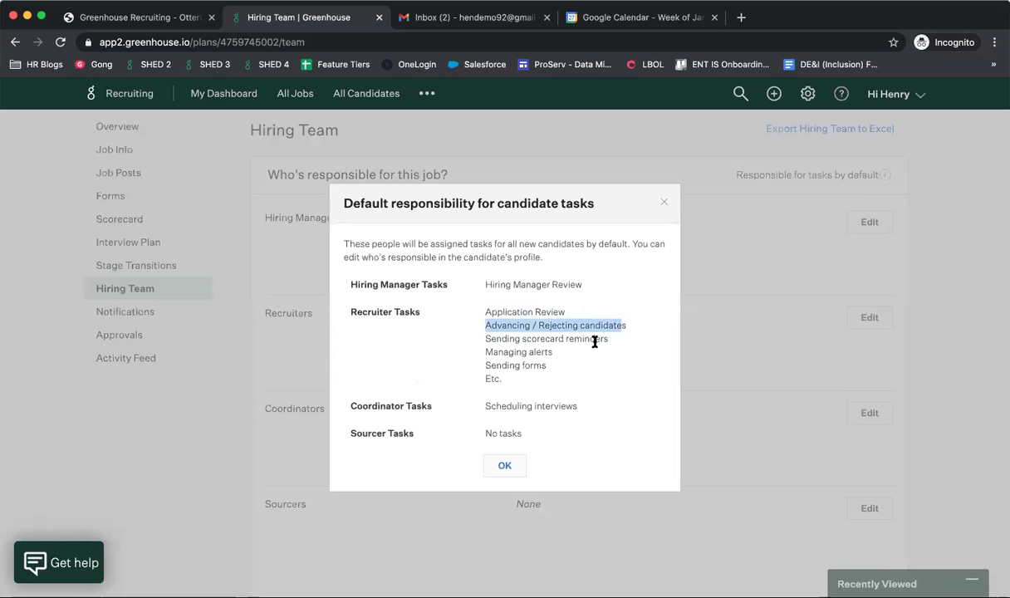
{"action": "left_click", "coordinate": [565, 338]}
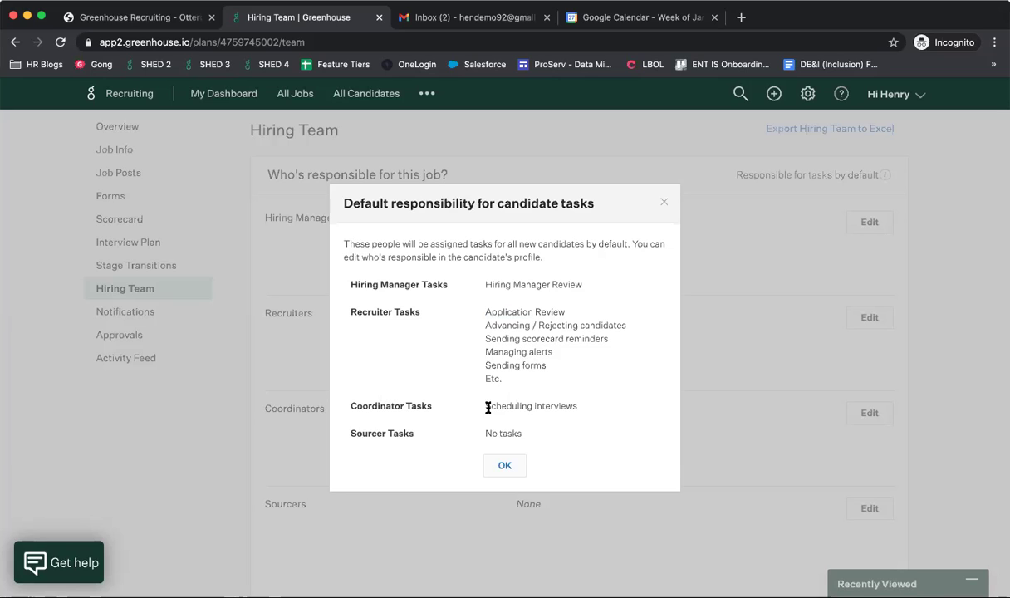
{"action": "left_click_drag", "start_coordinate": [478, 406], "coordinate": [587, 411]}
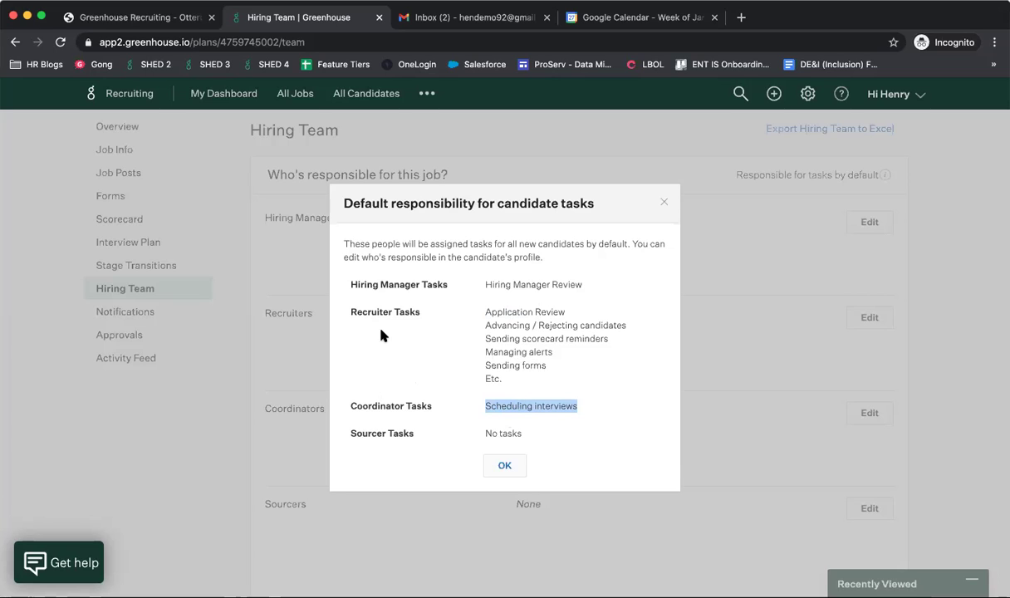
{"action": "left_click", "coordinate": [665, 202]}
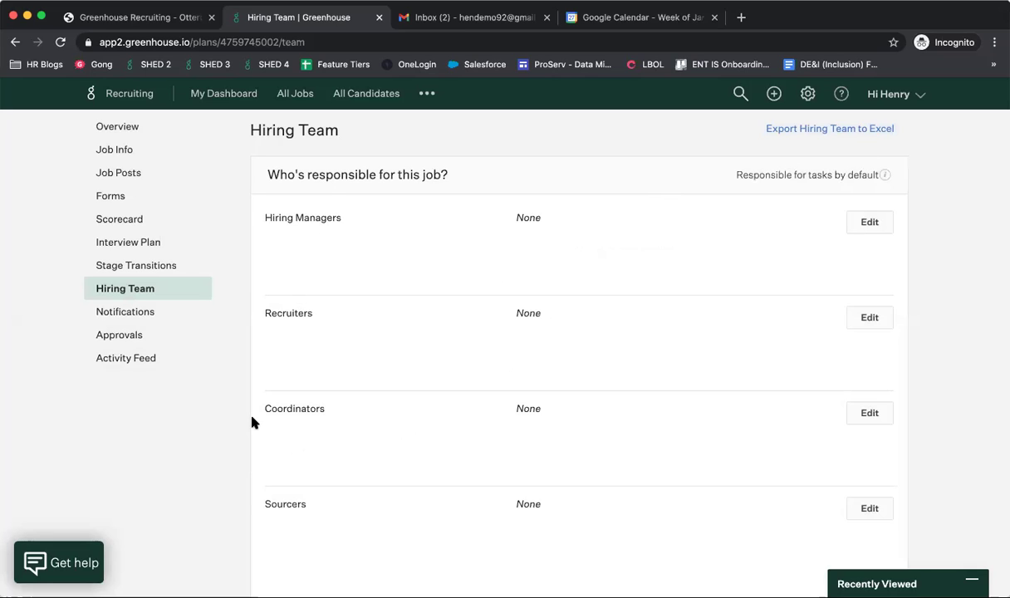
Review who can see this job and each user's permission level, comparing them with the hiring team roles
{"action": "scroll", "coordinate": [253, 422], "scroll_direction": "down", "scroll_amount": 10}
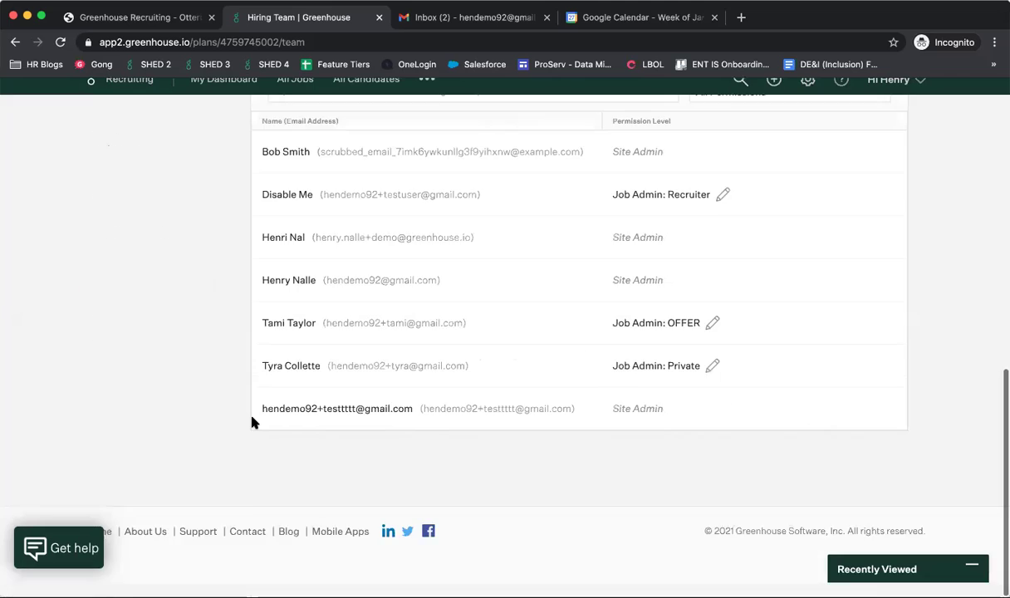
{"action": "scroll", "coordinate": [254, 423], "scroll_direction": "up", "scroll_amount": 3}
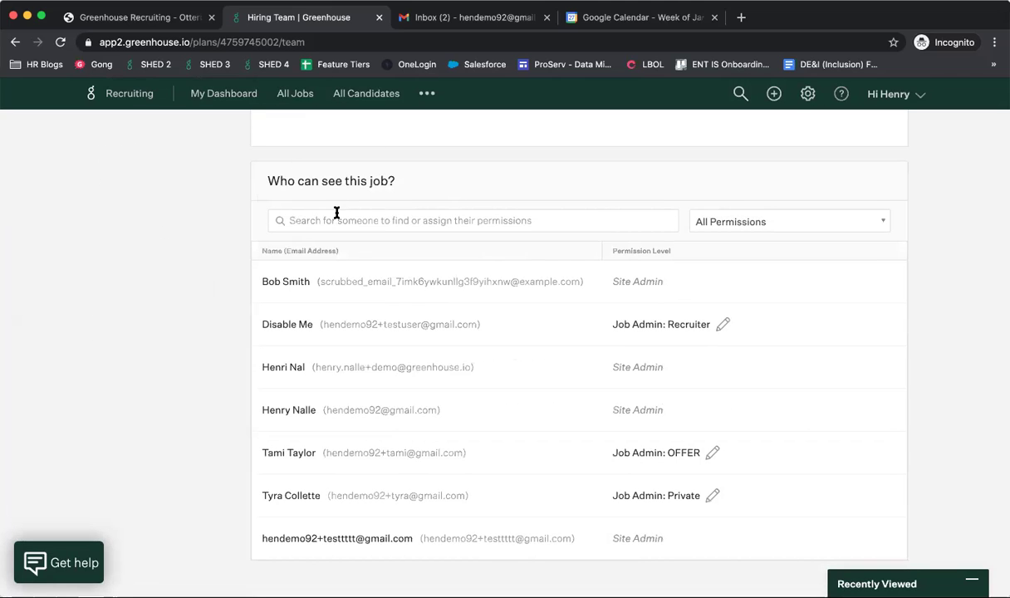
{"action": "scroll", "coordinate": [333, 218], "scroll_direction": "up", "scroll_amount": 5}
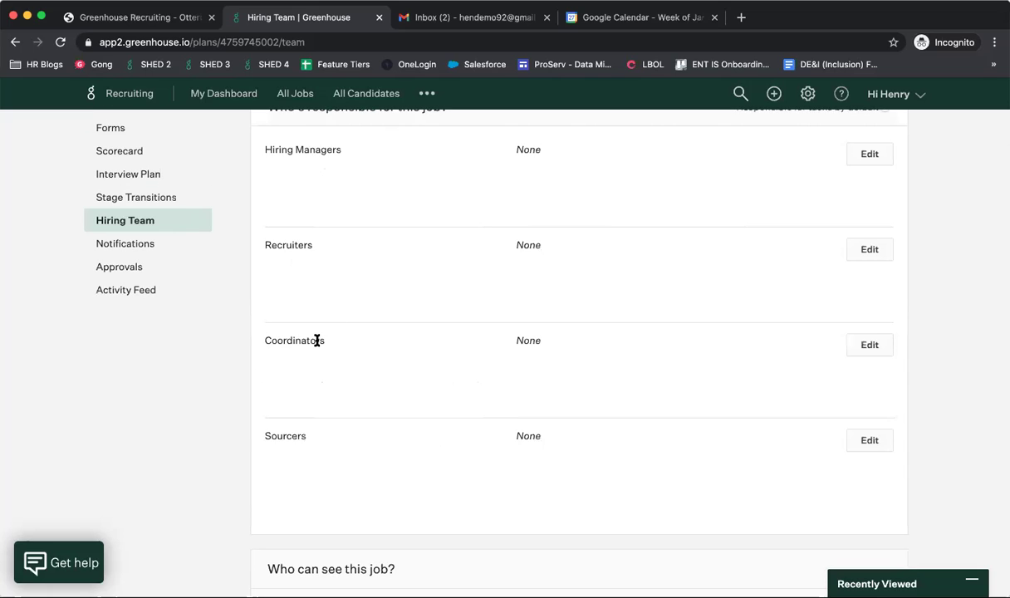
{"action": "scroll", "coordinate": [317, 341], "scroll_direction": "down", "scroll_amount": 8}
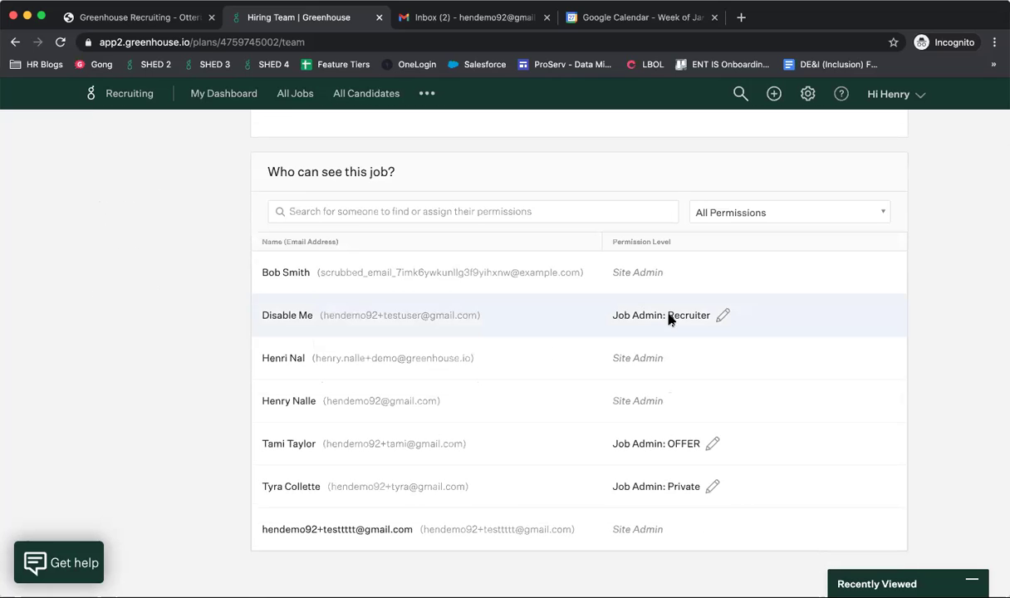
Search the job's users for "t", check the Job Admin permission levels available for one user and cancel without assigning any
{"action": "left_click", "coordinate": [496, 204]}
{"action": "type", "text": "f"}
{"action": "key", "text": "BackSpace"}
{"action": "type", "text": "t"}
{"action": "scroll", "coordinate": [573, 237], "scroll_direction": "down", "scroll_amount": 2}
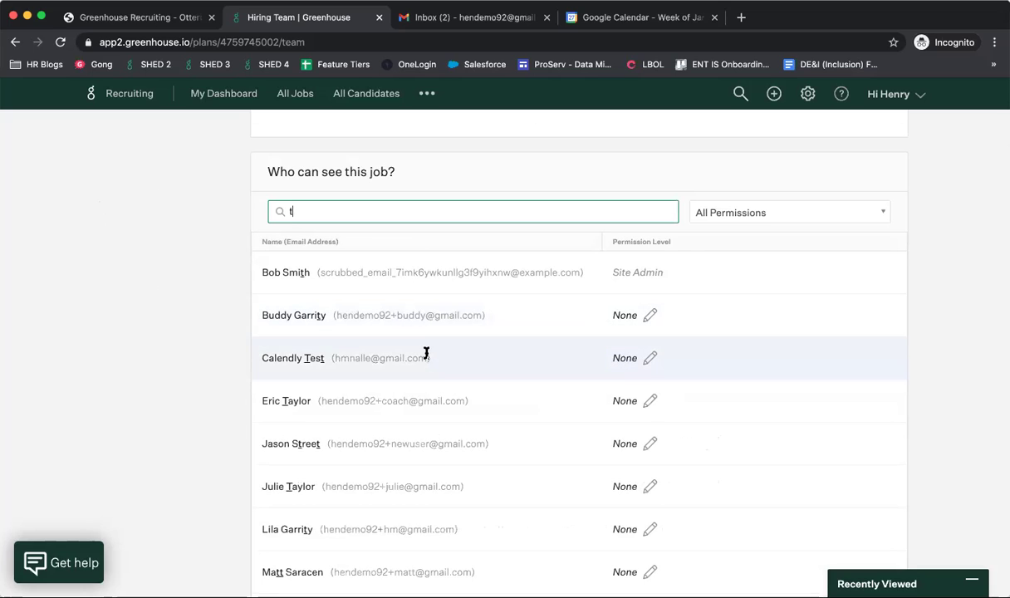
{"action": "left_click", "coordinate": [650, 401]}
{"action": "left_click", "coordinate": [667, 405]}
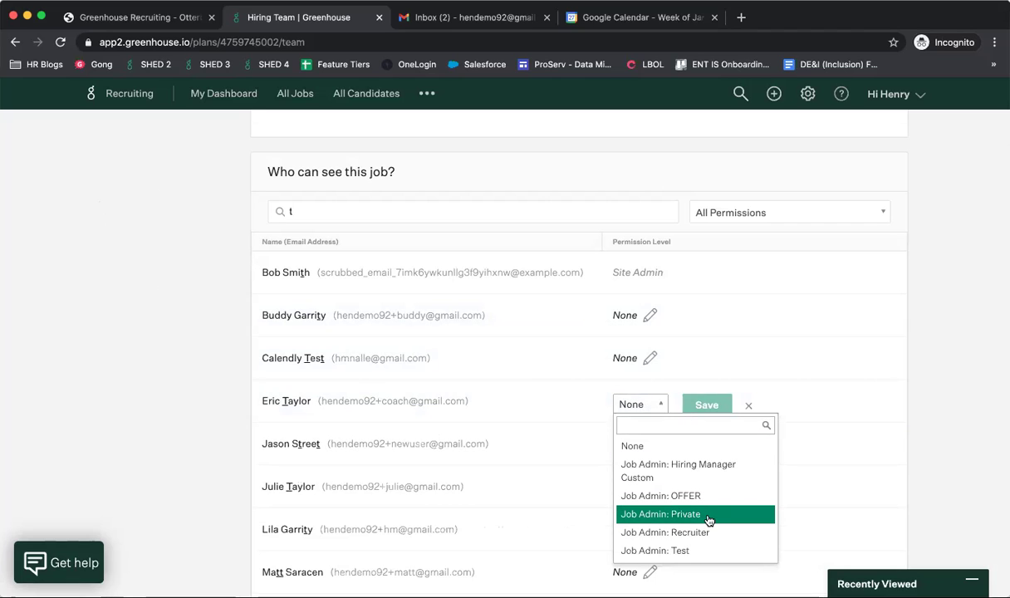
{"action": "left_click", "coordinate": [710, 405]}
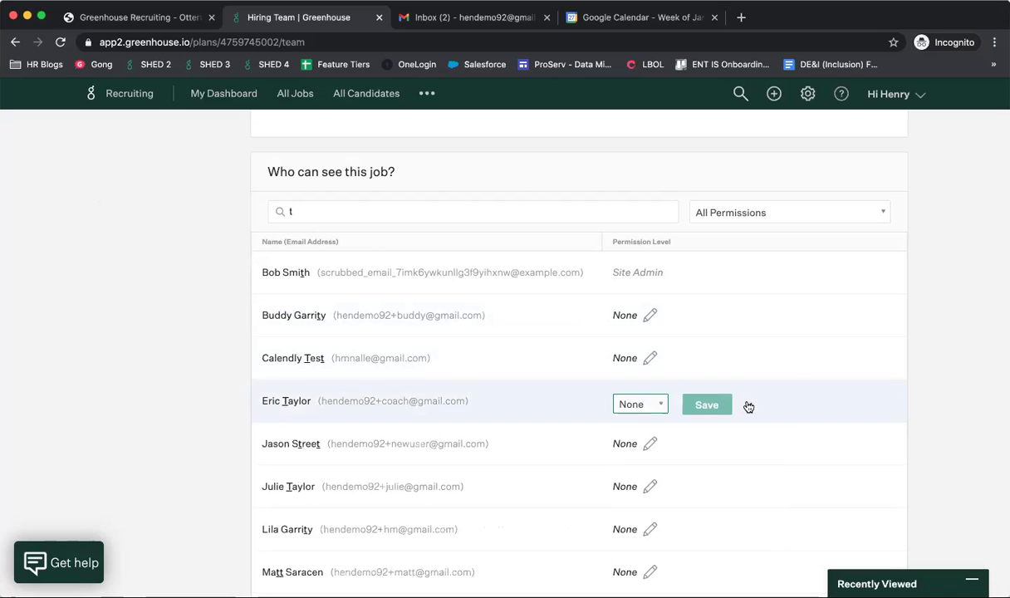
{"action": "scroll", "coordinate": [731, 404], "scroll_direction": "up", "scroll_amount": 7}
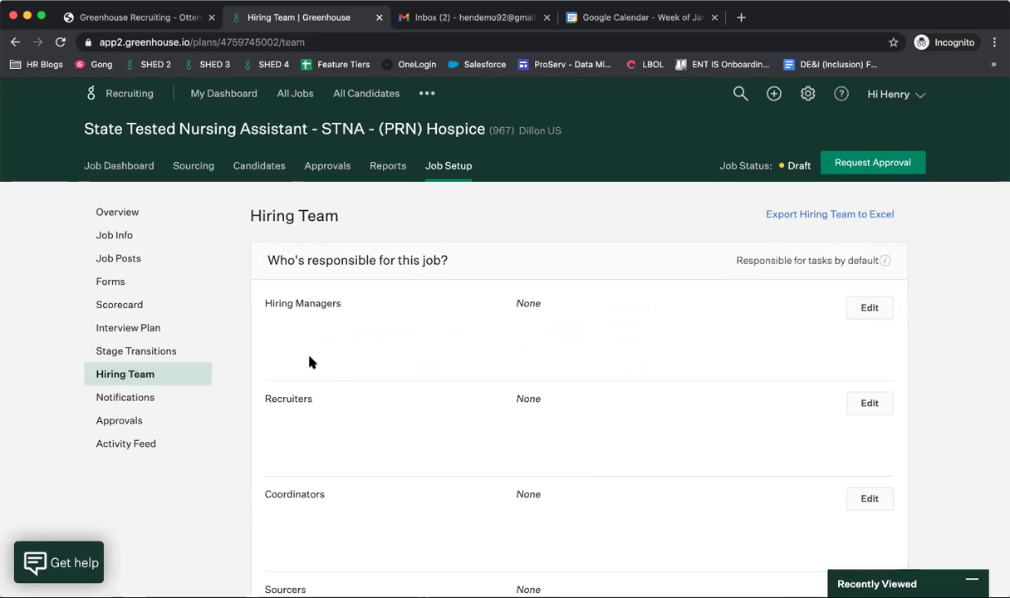
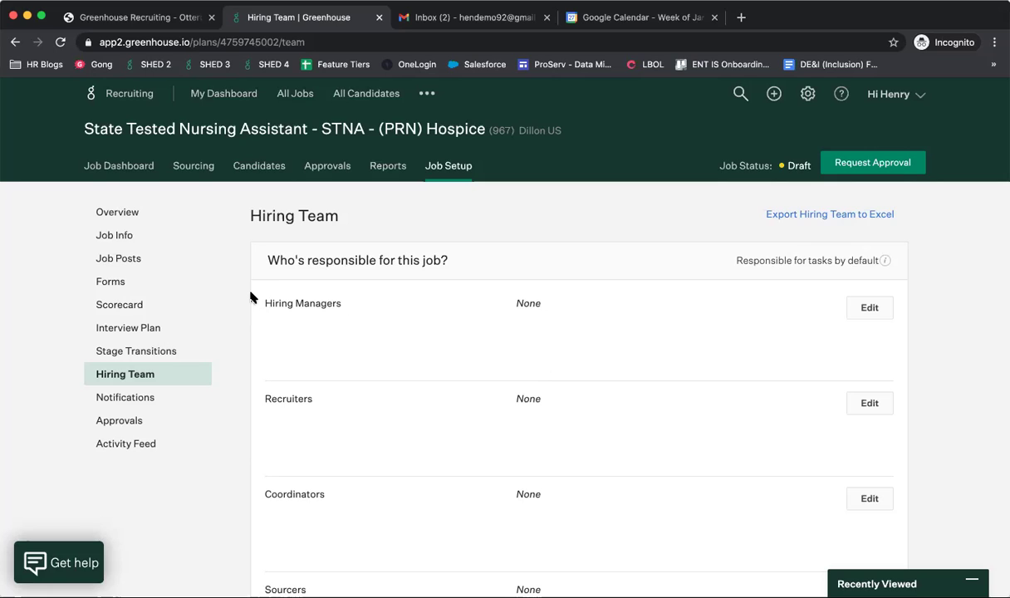
Open the job's Notifications setup and review the Scorecard Notifications and Candidate Notifications, from Scorecard Reminders to New Agency Submissions
{"action": "left_click", "coordinate": [144, 401]}
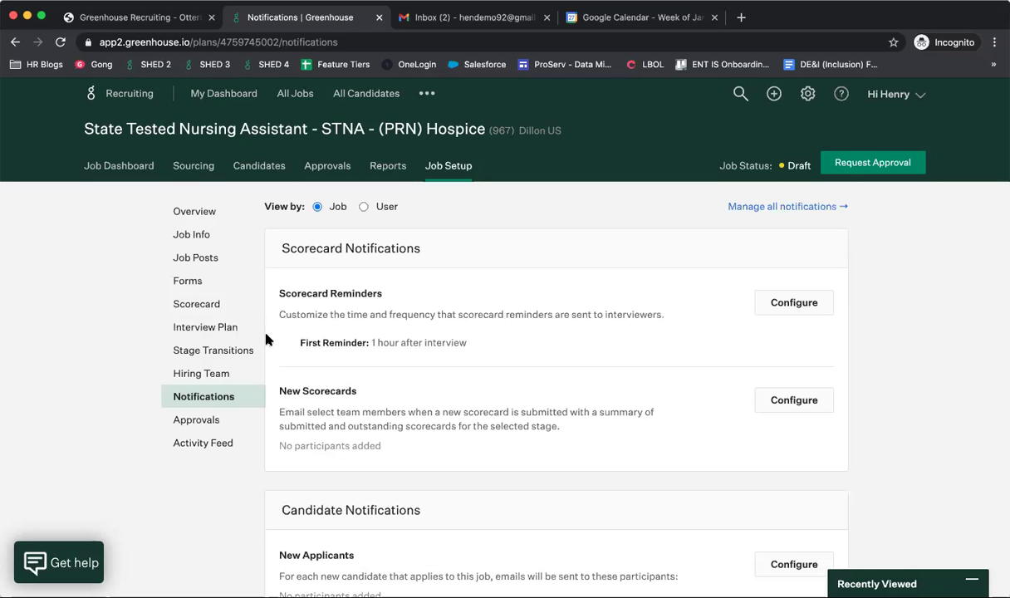
{"action": "scroll", "coordinate": [374, 342], "scroll_direction": "down", "scroll_amount": 1}
{"action": "scroll", "coordinate": [374, 342], "scroll_direction": "down", "scroll_amount": 3}
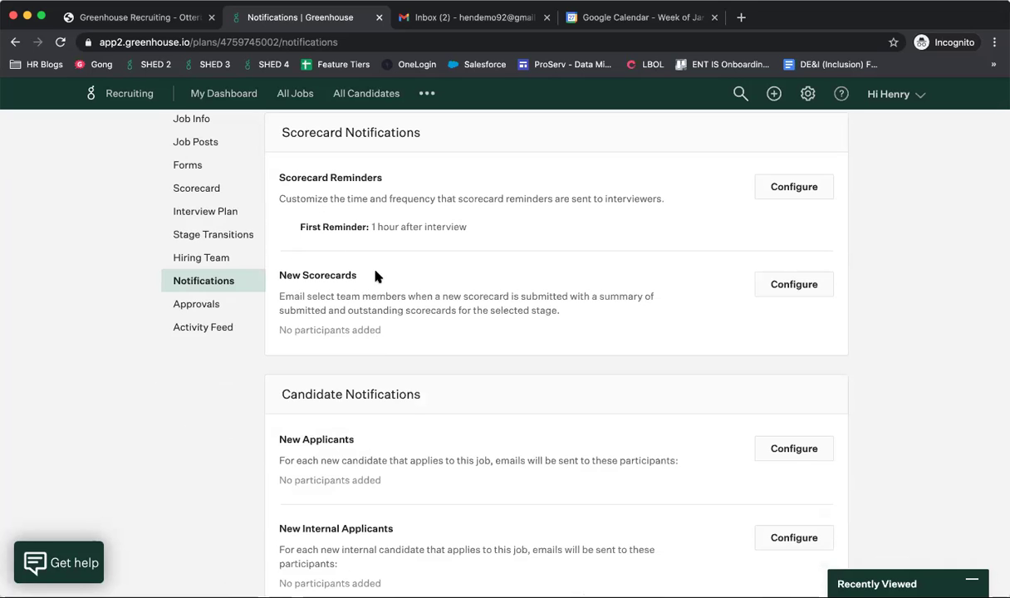
{"action": "scroll", "coordinate": [374, 274], "scroll_direction": "down", "scroll_amount": 5}
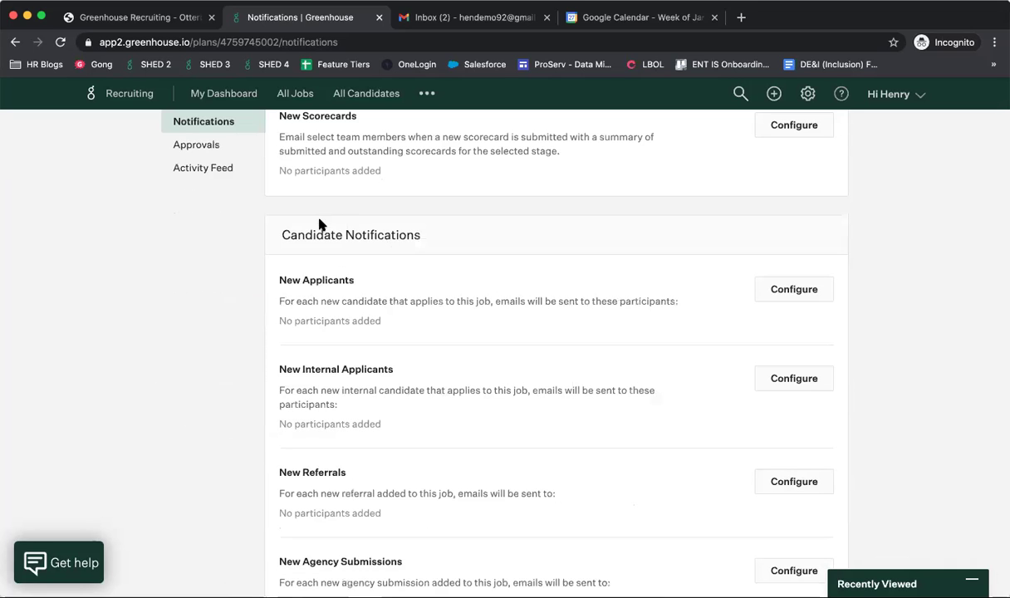
{"action": "scroll", "coordinate": [316, 215], "scroll_direction": "down", "scroll_amount": 2}
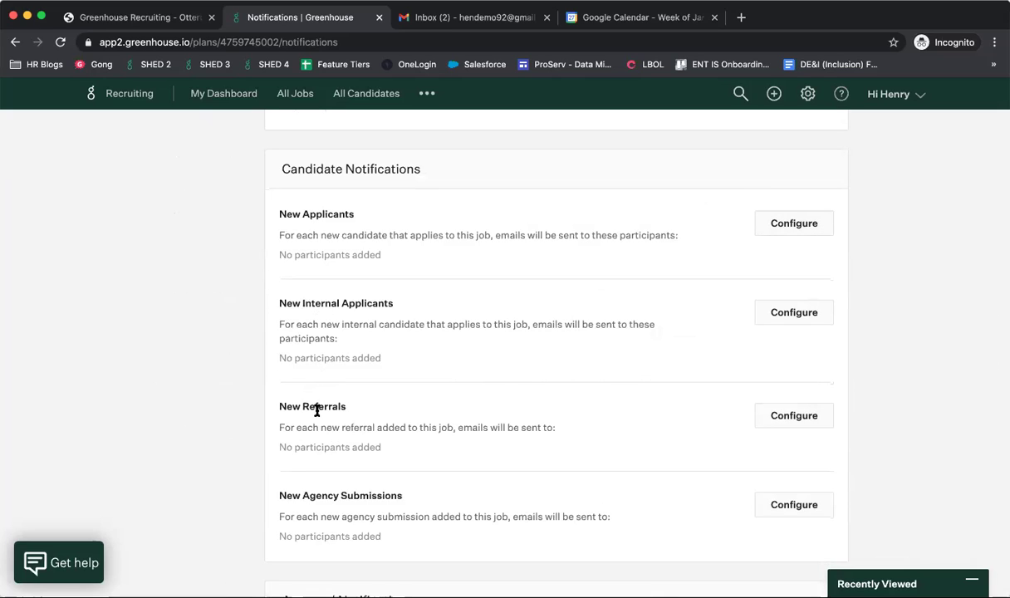
Review the job's remaining notification settings, from New Agency Submissions through Approval Notifications to the Weekly Recruiting Report and Stage Transitions
{"action": "scroll", "coordinate": [271, 463], "scroll_direction": "down", "scroll_amount": 5}
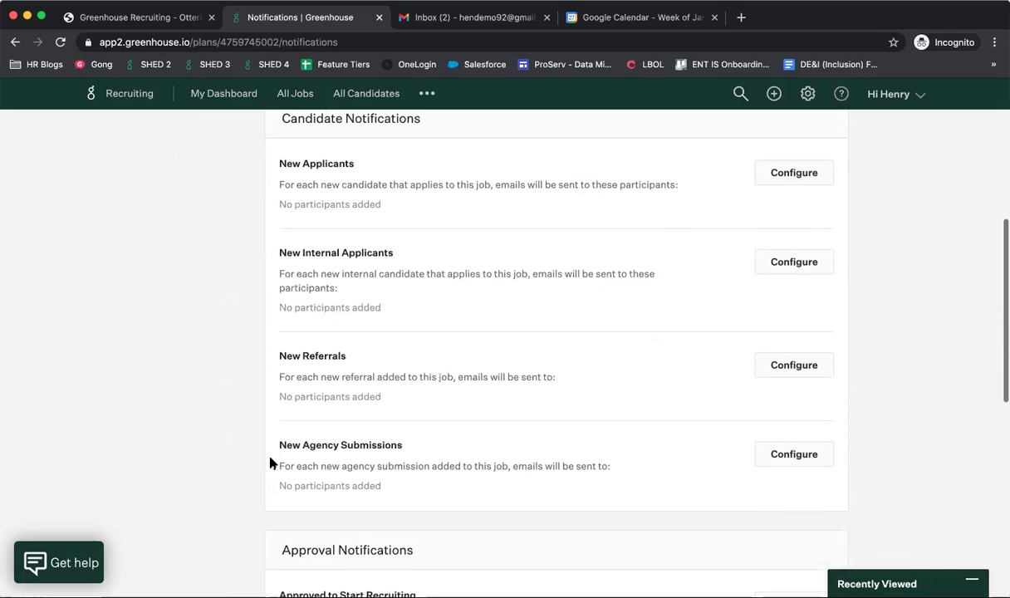
{"action": "scroll", "coordinate": [271, 463], "scroll_direction": "down", "scroll_amount": 4}
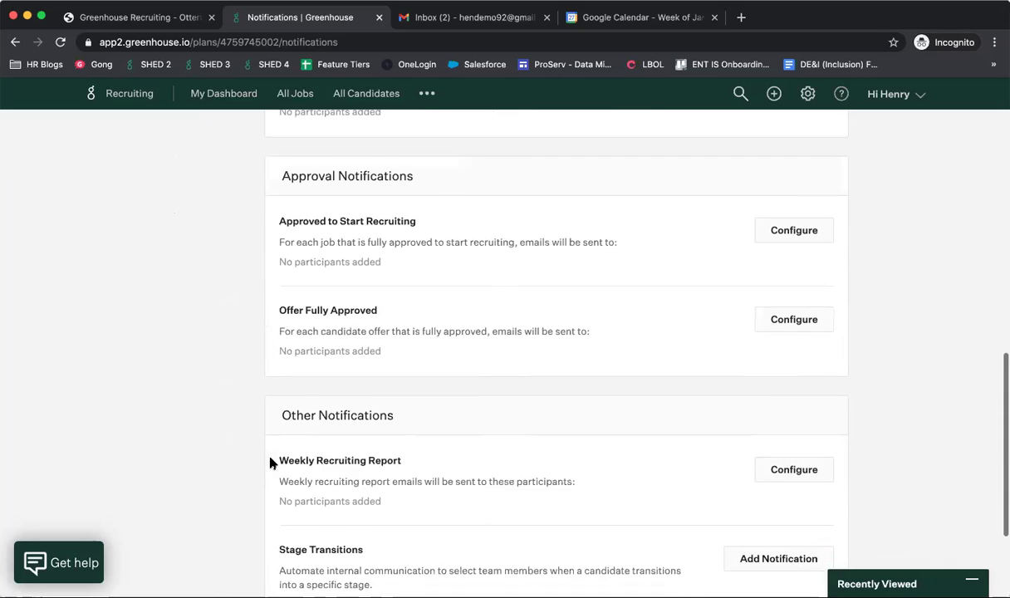
{"action": "scroll", "coordinate": [388, 486], "scroll_direction": "up", "scroll_amount": 3}
{"action": "scroll", "coordinate": [388, 486], "scroll_direction": "up", "scroll_amount": 13}
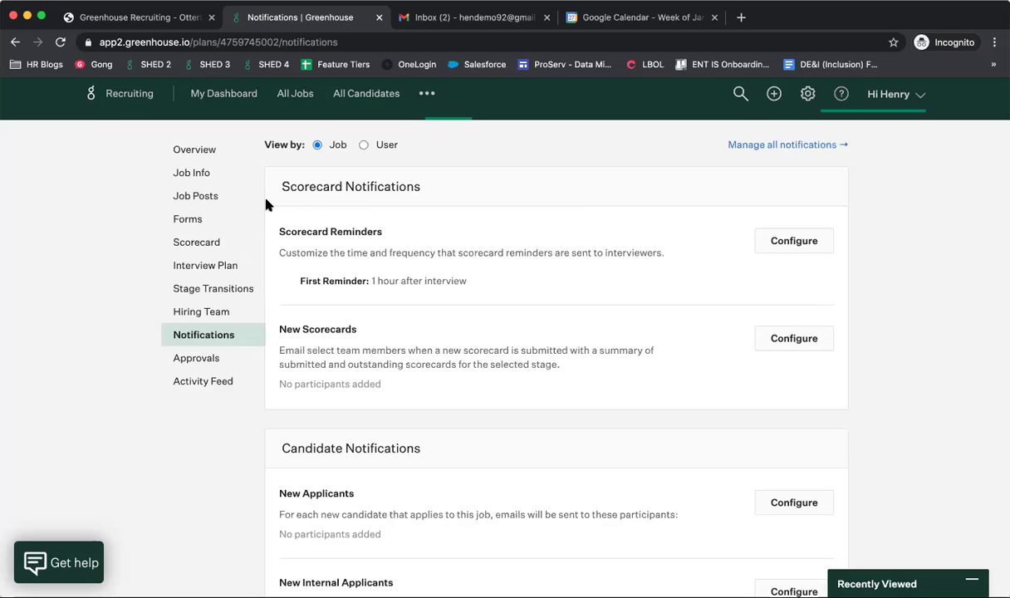
Request approval for the State Tested Nursing Assistant job and mark the approver's approval to start recruiting as approved
{"action": "left_click", "coordinate": [205, 366]}
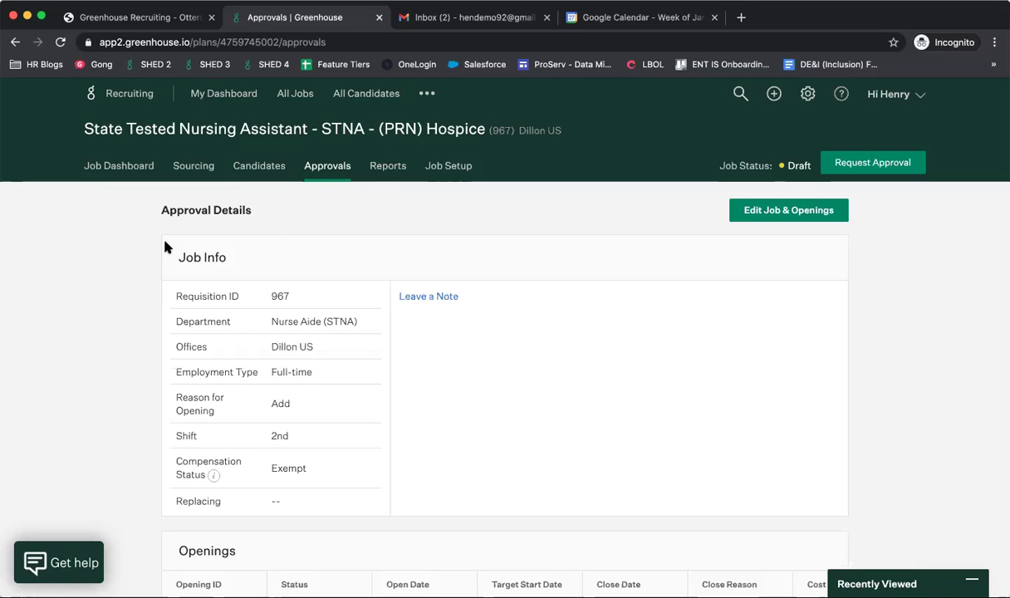
{"action": "left_click", "coordinate": [872, 163]}
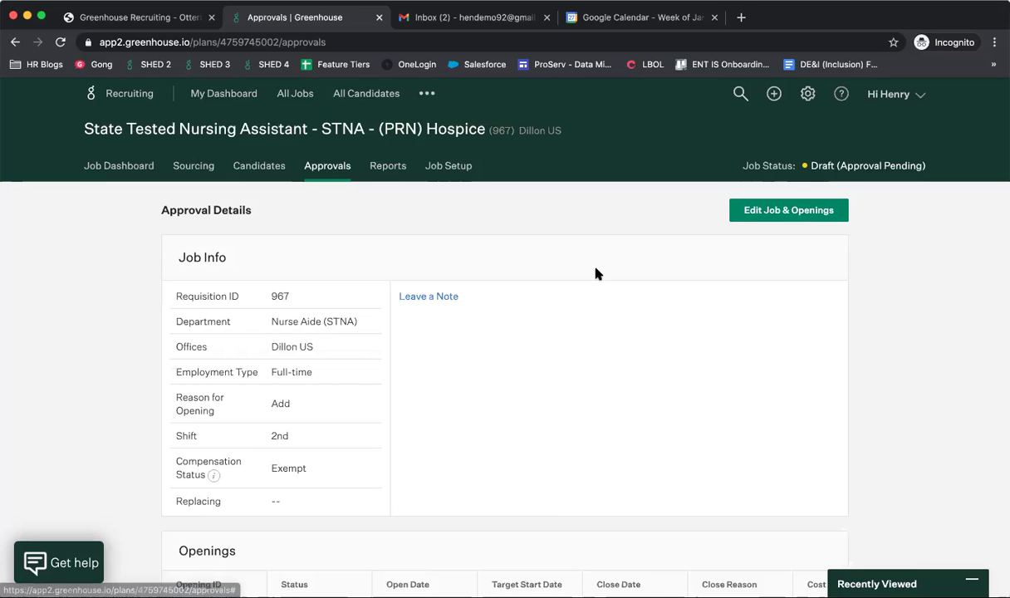
{"action": "scroll", "coordinate": [492, 268], "scroll_direction": "down", "scroll_amount": 5}
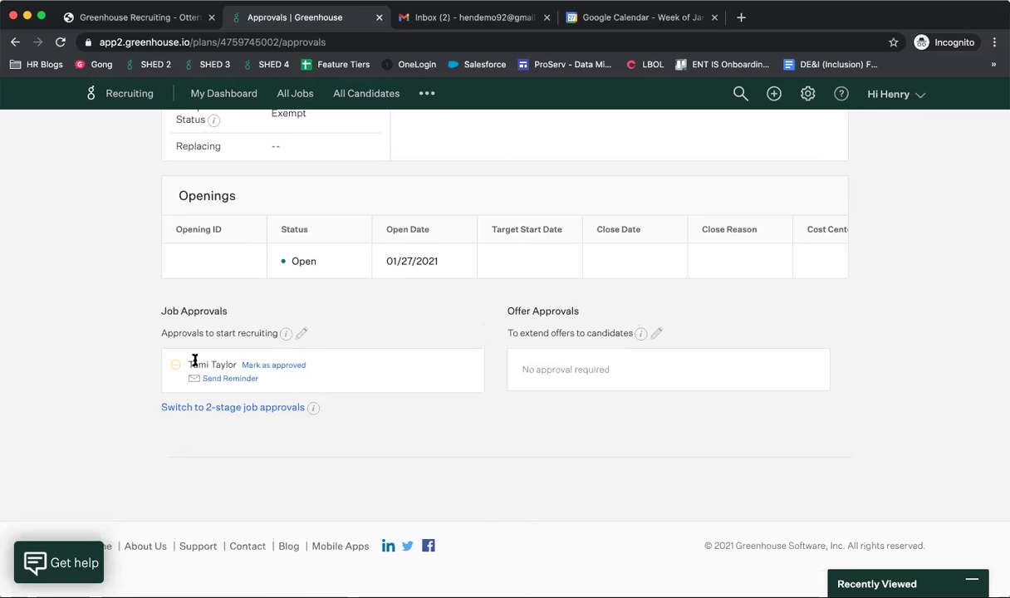
{"action": "left_click", "coordinate": [249, 365]}
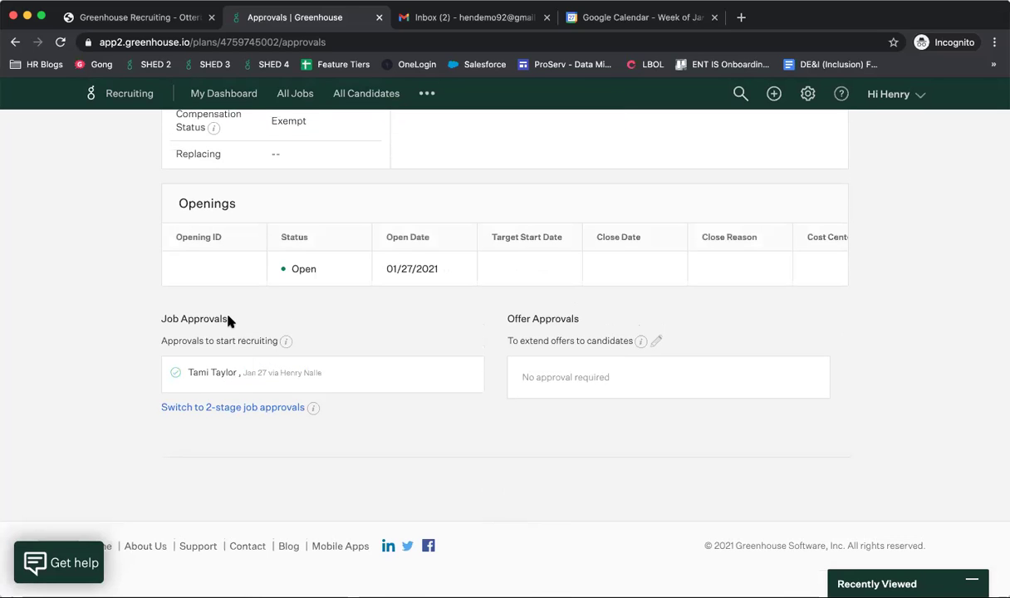
Open the job's Job Posts setup and set the Boston, MA post on The Dillon Companies board live
{"action": "scroll", "coordinate": [229, 320], "scroll_direction": "up", "scroll_amount": 5}
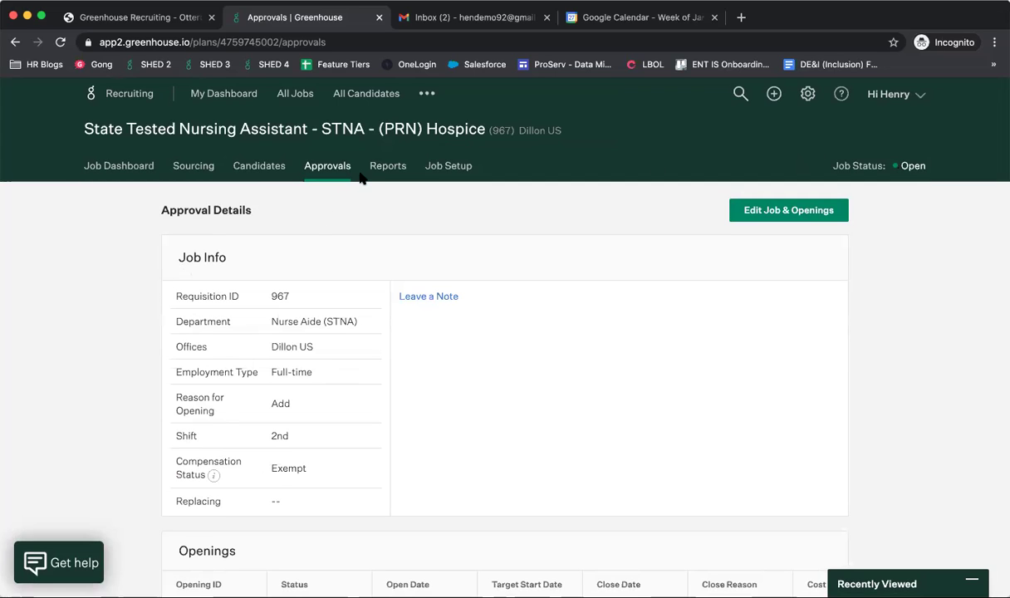
{"action": "left_click", "coordinate": [429, 167]}
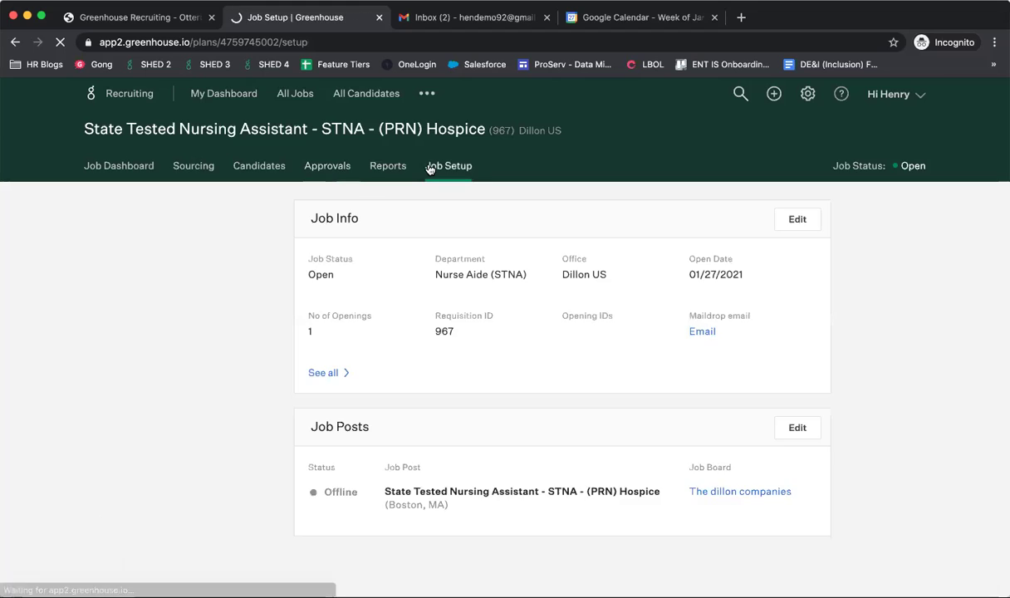
{"action": "left_click", "coordinate": [204, 260]}
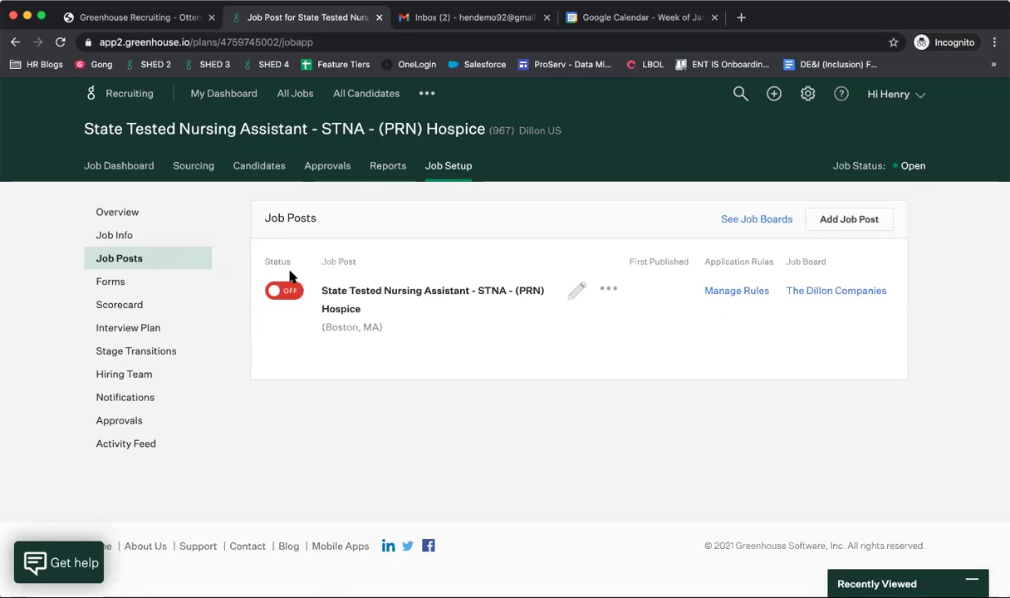
{"action": "left_click", "coordinate": [296, 295]}
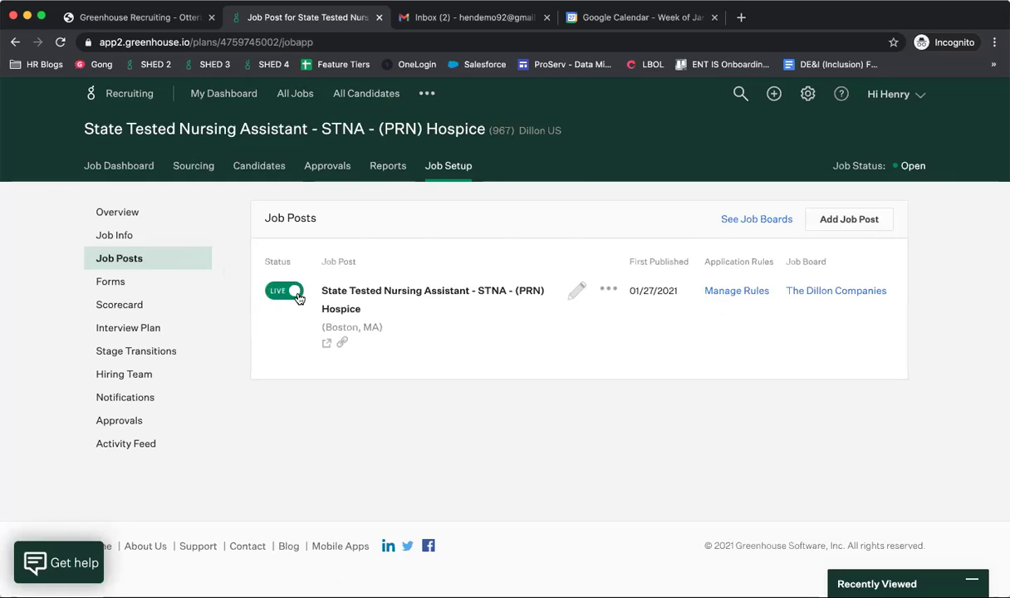
Open the live job post for editing and review its Post Details and Custom Description, from Overview to Qualifications
{"action": "left_click", "coordinate": [576, 293]}
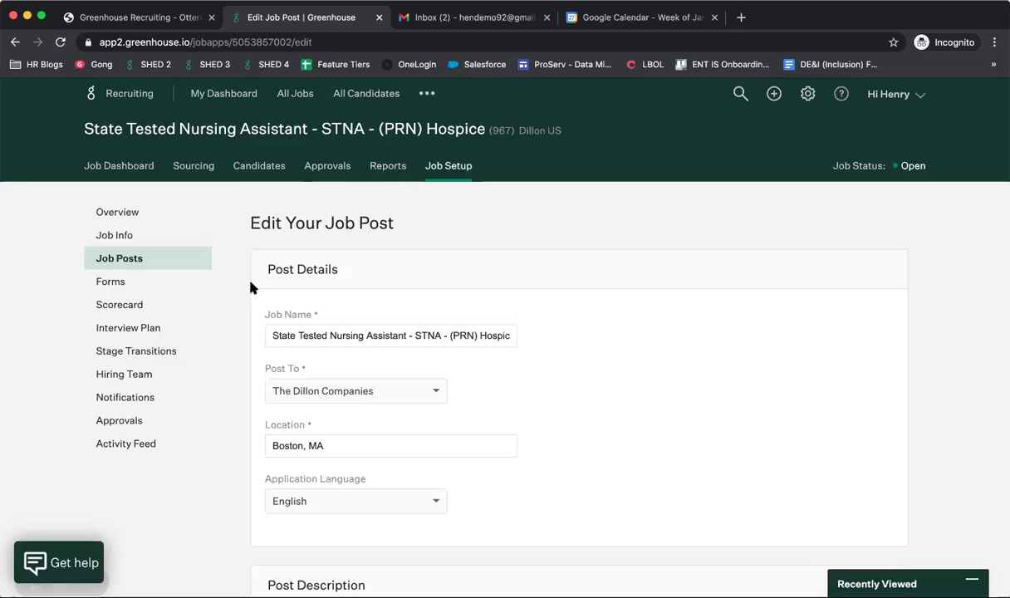
{"action": "scroll", "coordinate": [252, 286], "scroll_direction": "down", "scroll_amount": 2}
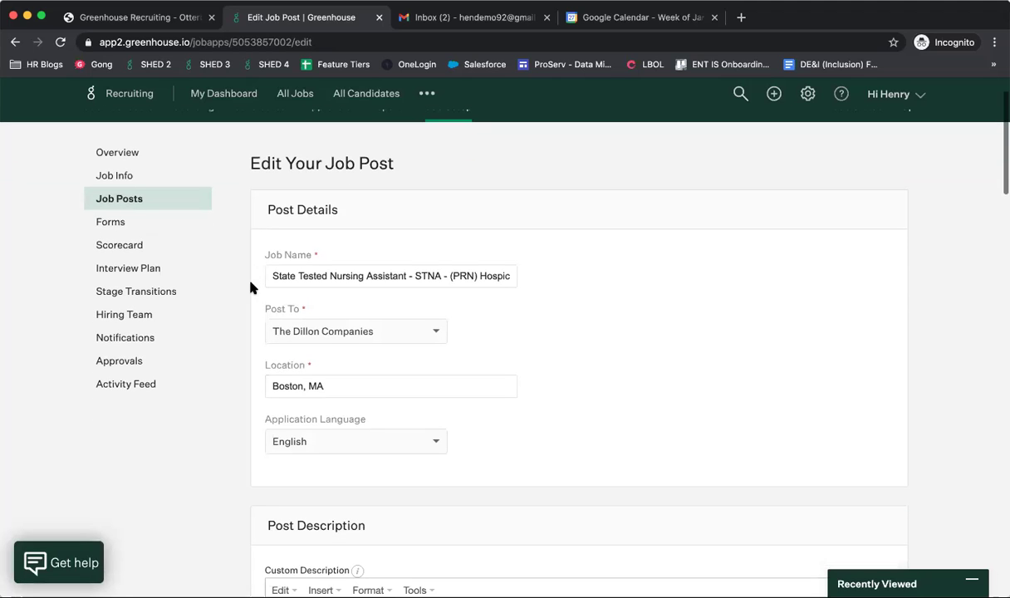
{"action": "scroll", "coordinate": [287, 307], "scroll_direction": "down", "scroll_amount": 3}
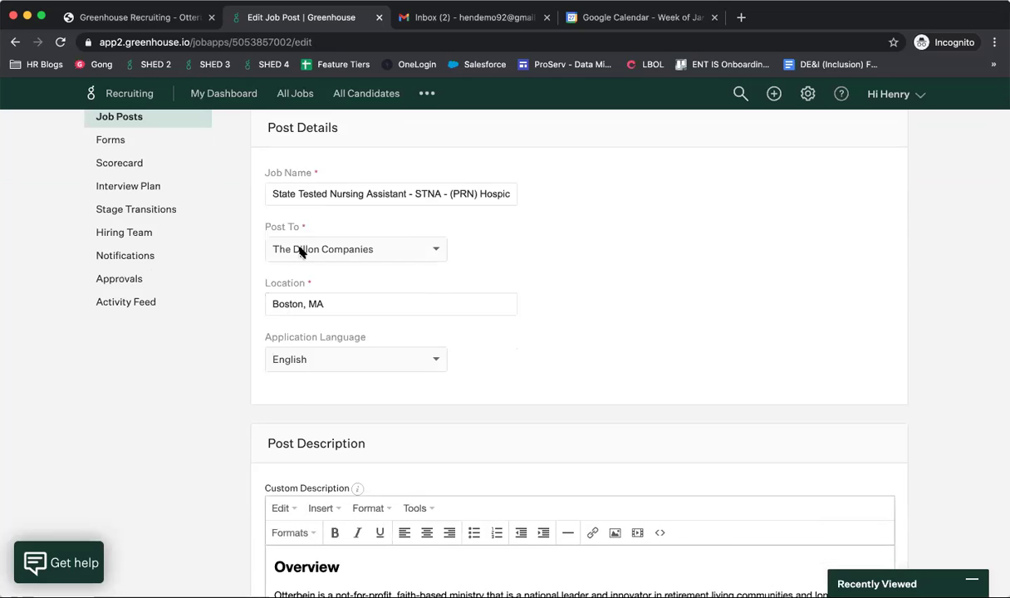
{"action": "scroll", "coordinate": [295, 252], "scroll_direction": "down", "scroll_amount": 3}
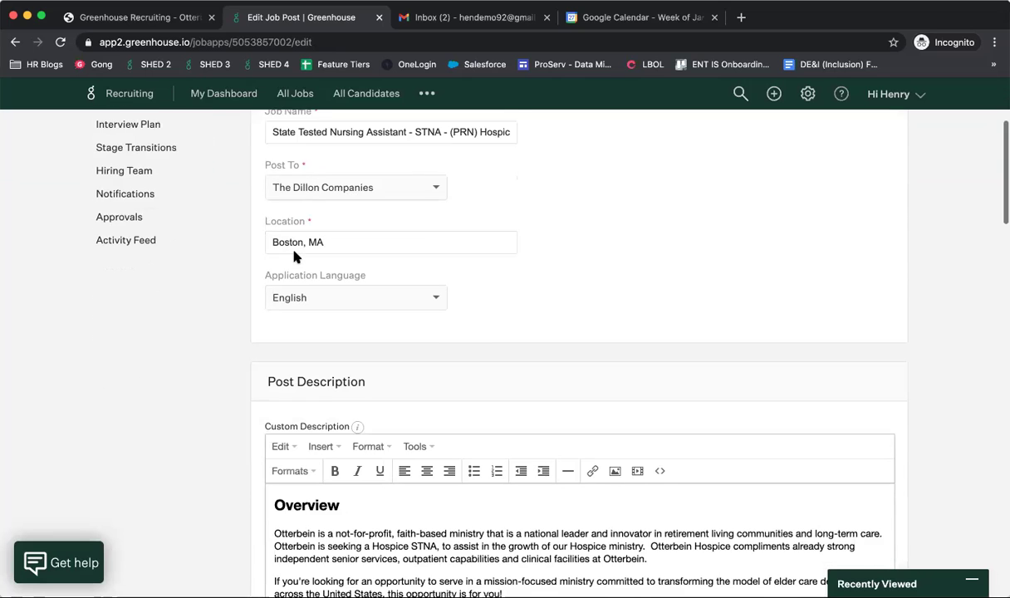
{"action": "scroll", "coordinate": [295, 257], "scroll_direction": "down", "scroll_amount": 8}
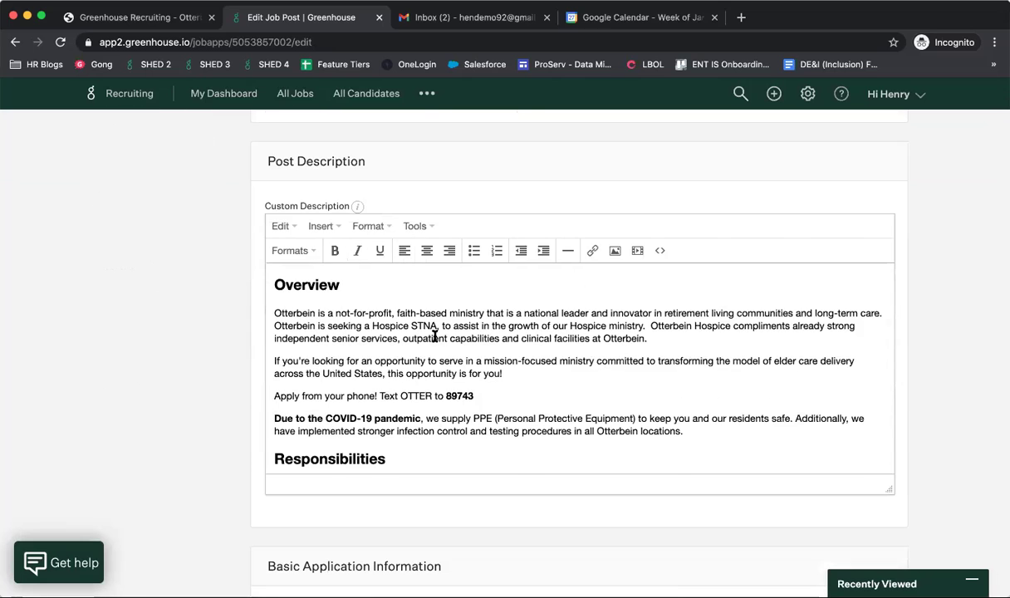
{"action": "scroll", "coordinate": [433, 334], "scroll_direction": "down", "scroll_amount": 6}
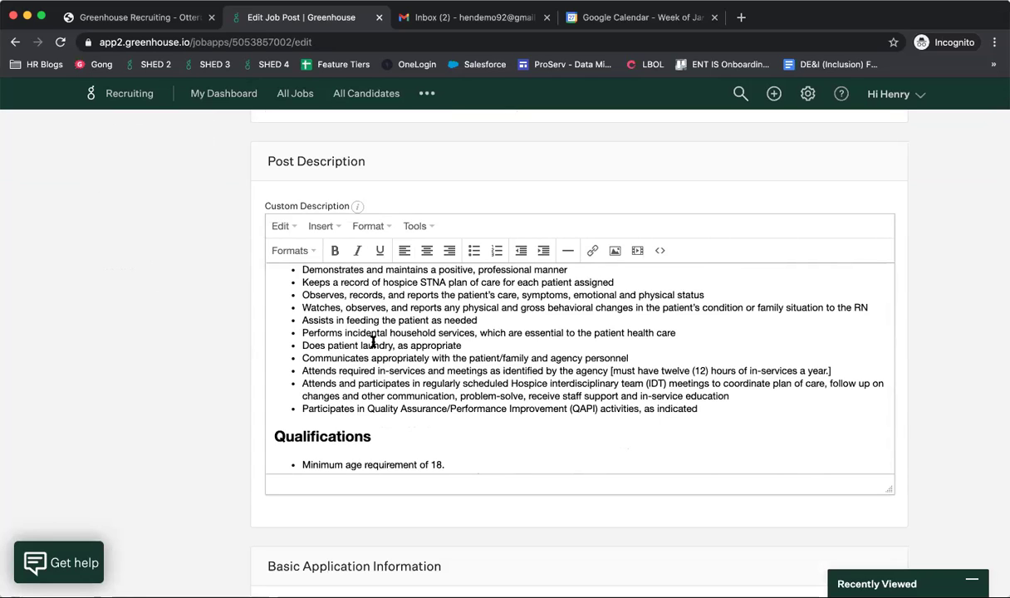
{"action": "scroll", "coordinate": [373, 343], "scroll_direction": "down", "scroll_amount": 4}
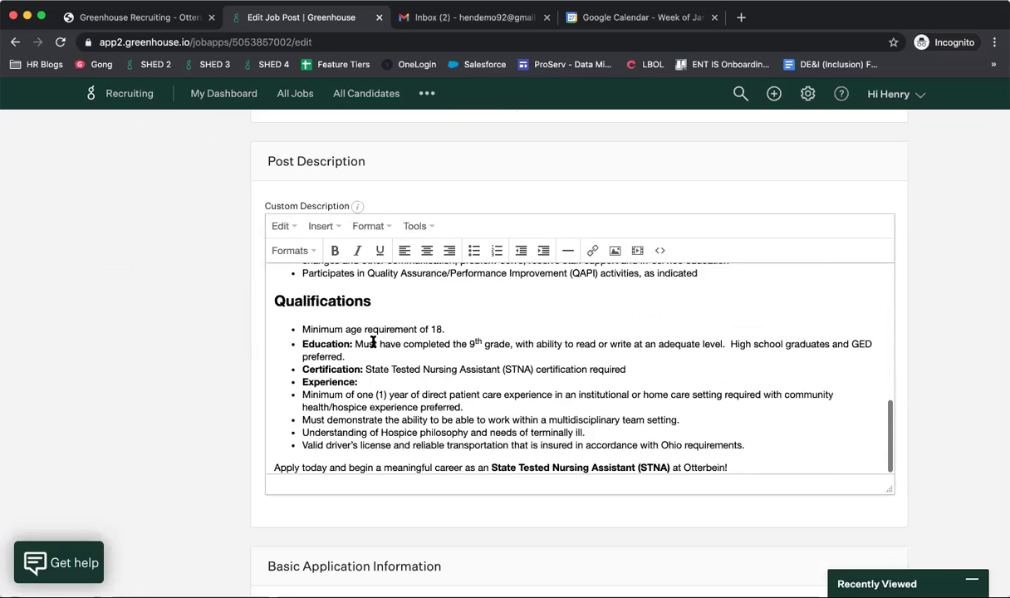
Review which personal and education fields applicants see under Basic Application Information, and the Custom Application Questions options
{"action": "scroll", "coordinate": [373, 342], "scroll_direction": "down", "scroll_amount": 10}
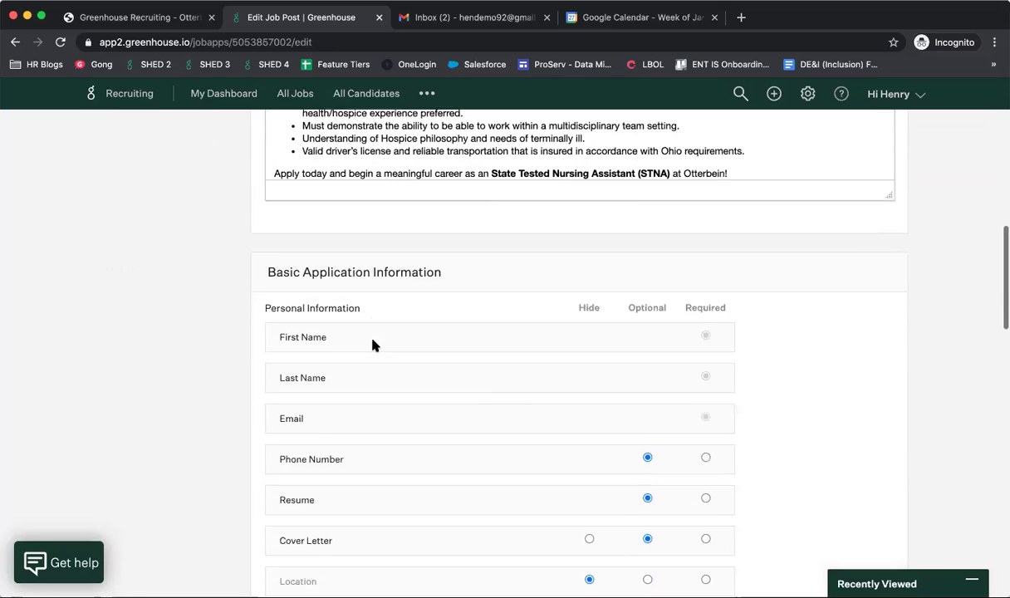
{"action": "scroll", "coordinate": [373, 345], "scroll_direction": "down", "scroll_amount": 2}
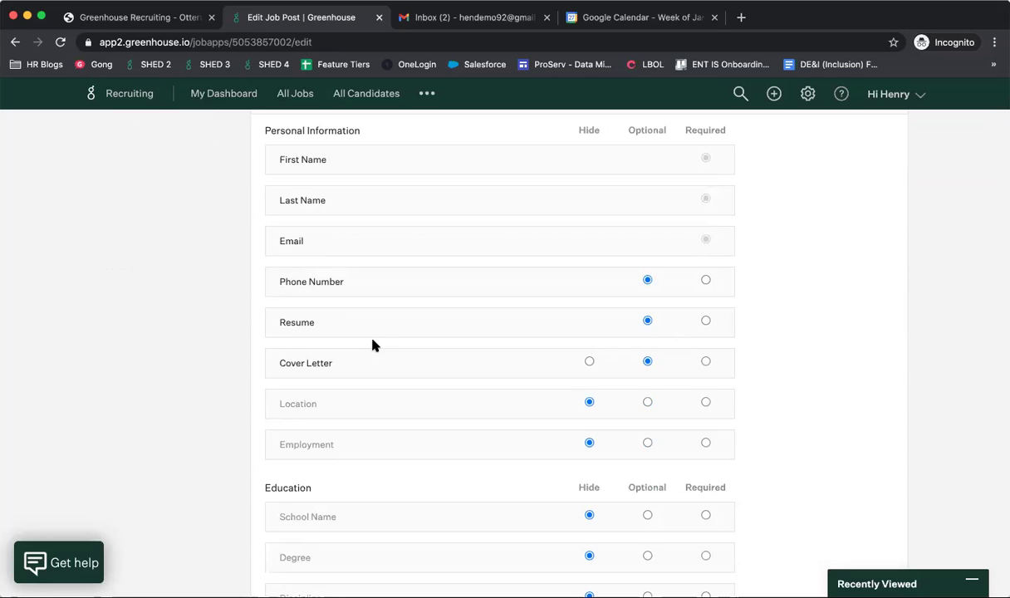
{"action": "scroll", "coordinate": [647, 383], "scroll_direction": "down", "scroll_amount": 20}
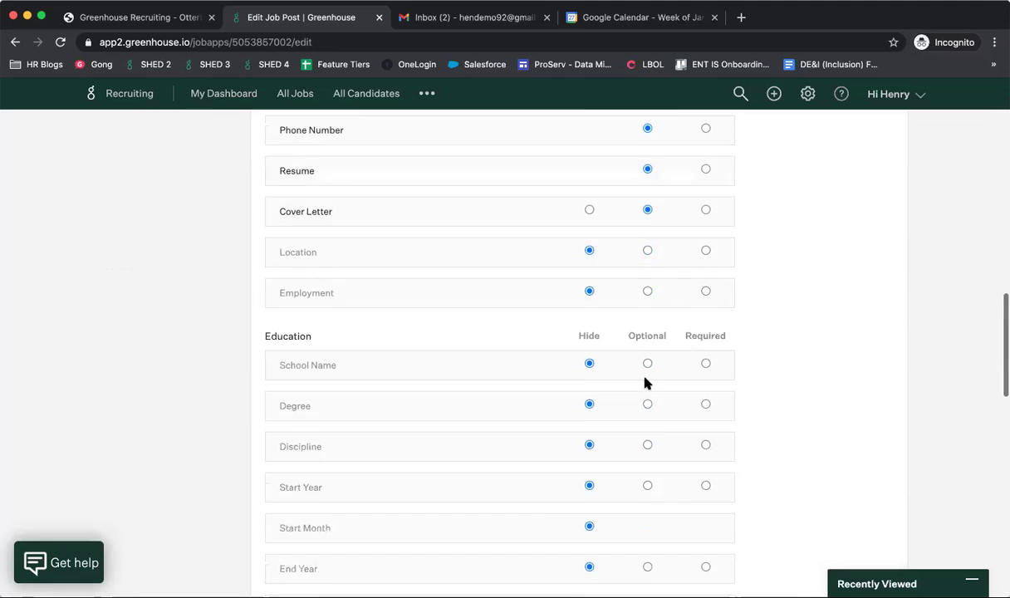
{"action": "scroll", "coordinate": [562, 231], "scroll_direction": "up", "scroll_amount": 8}
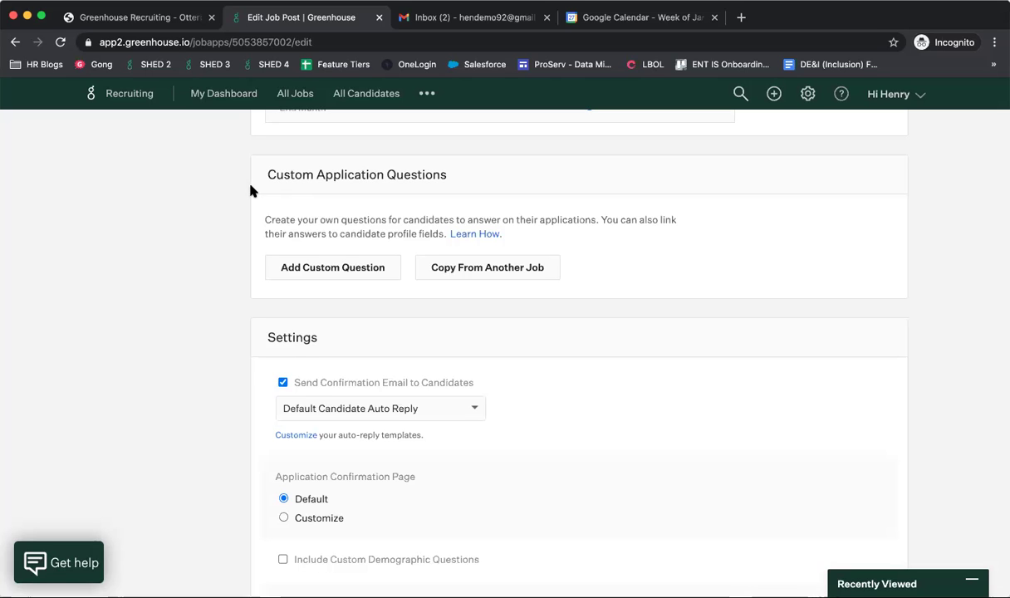
{"action": "scroll", "coordinate": [250, 191], "scroll_direction": "up", "scroll_amount": 15}
{"action": "scroll", "coordinate": [260, 160], "scroll_direction": "up", "scroll_amount": 3}
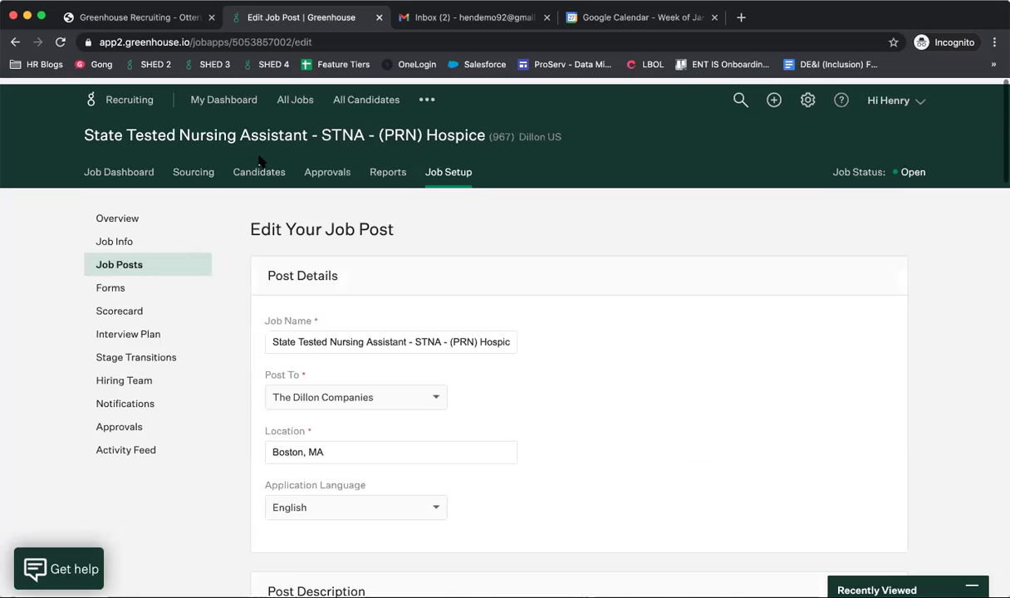
Check the post's confirmation email, confirmation page and EEOC settings, and the free job boards it can be published to
{"action": "scroll", "coordinate": [275, 293], "scroll_direction": "down", "scroll_amount": 15}
{"action": "scroll", "coordinate": [275, 295], "scroll_direction": "down", "scroll_amount": 15}
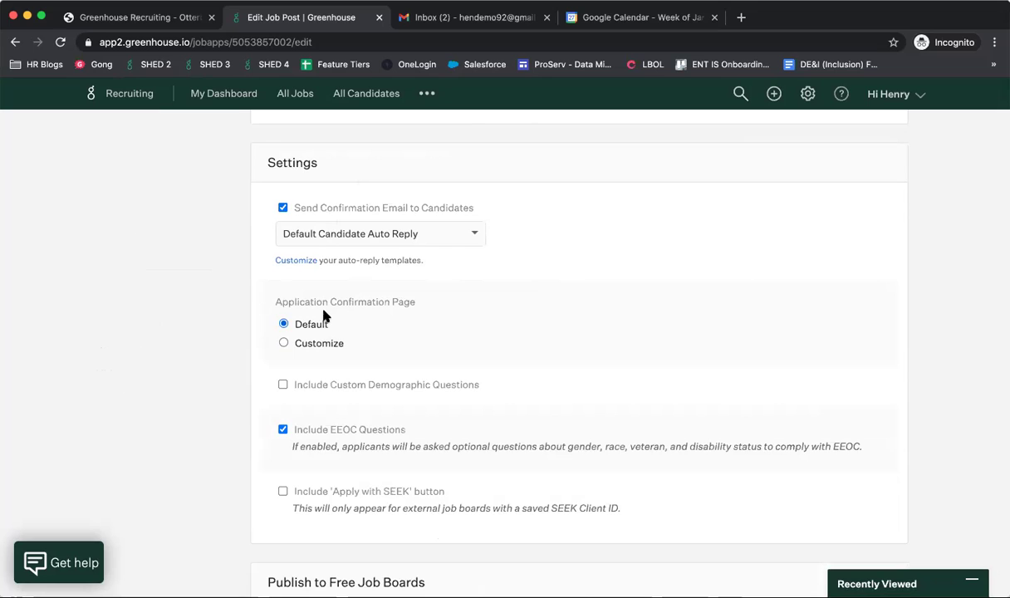
{"action": "scroll", "coordinate": [326, 321], "scroll_direction": "down", "scroll_amount": 5}
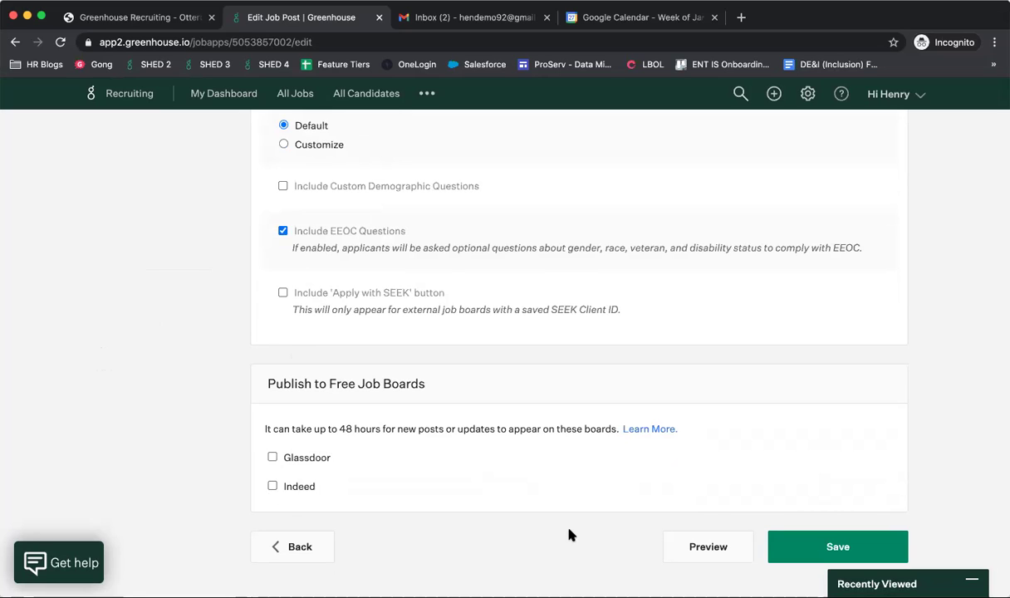
Preview the job post from its description to the application form and EEO questions, close the preview and return to the job posts list
{"action": "left_click", "coordinate": [688, 550]}
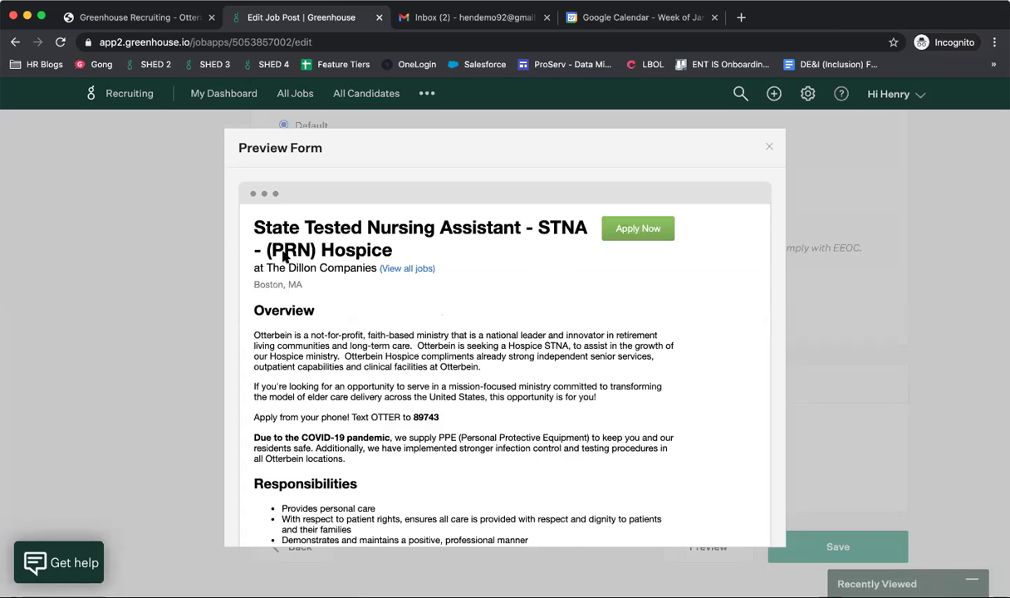
{"action": "scroll", "coordinate": [286, 266], "scroll_direction": "down", "scroll_amount": 10}
{"action": "scroll", "coordinate": [294, 285], "scroll_direction": "down", "scroll_amount": 3}
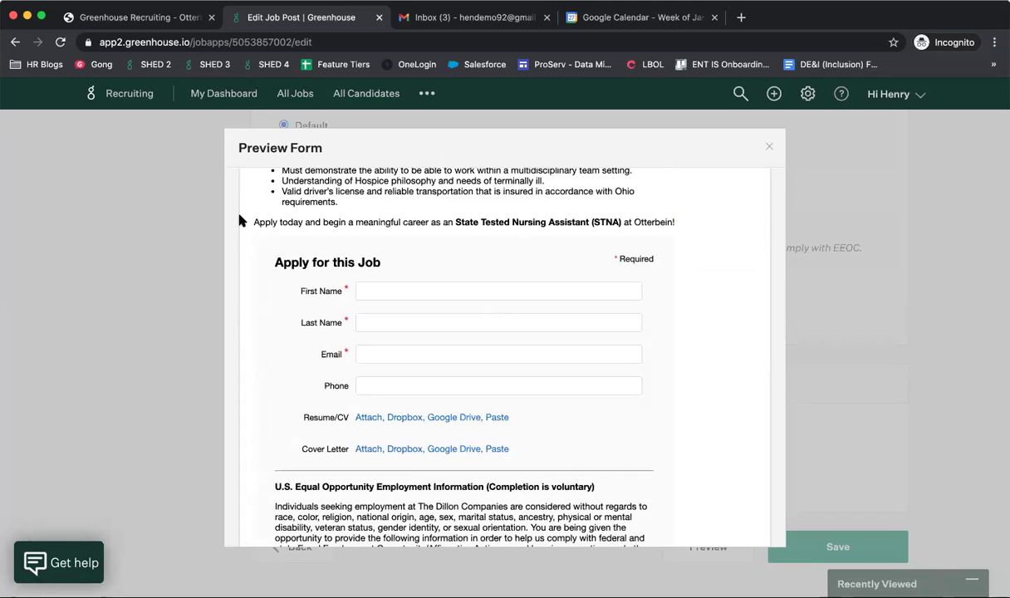
{"action": "scroll", "coordinate": [240, 220], "scroll_direction": "down", "scroll_amount": 1}
{"action": "scroll", "coordinate": [238, 221], "scroll_direction": "up", "scroll_amount": 5}
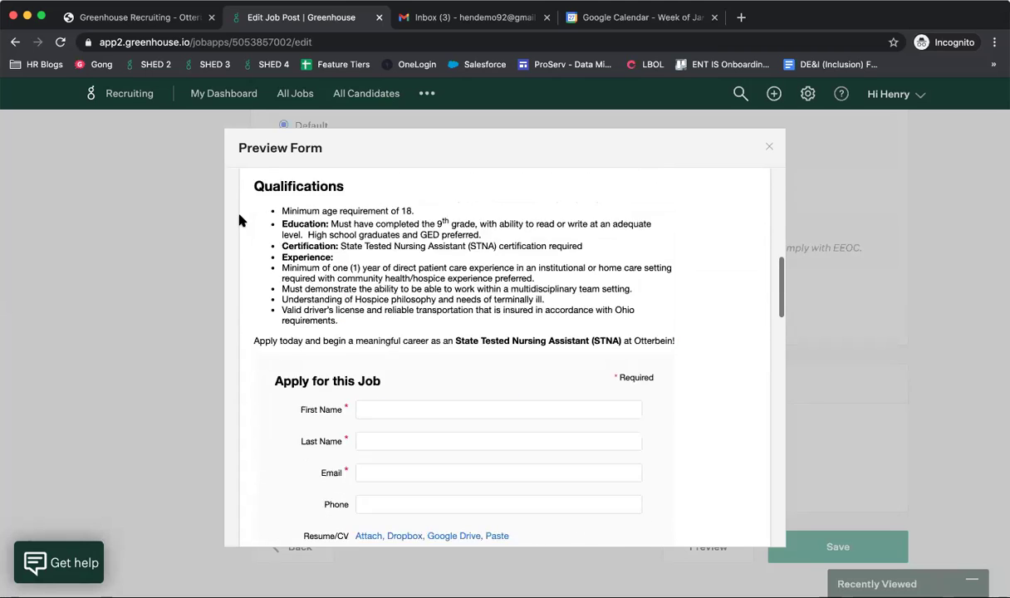
{"action": "scroll", "coordinate": [240, 219], "scroll_direction": "down", "scroll_amount": 6}
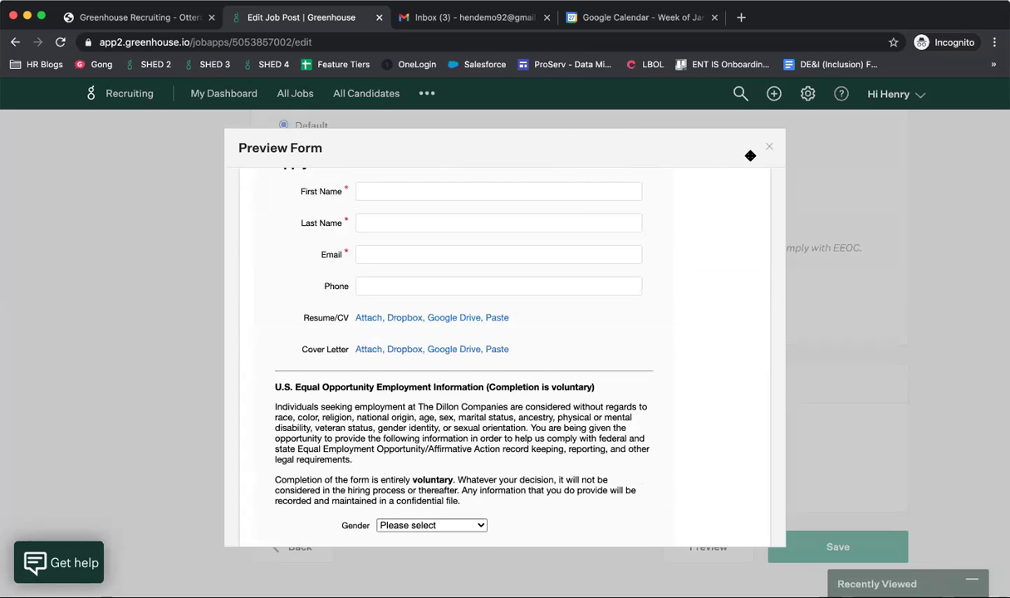
{"action": "key", "text": "Escape"}
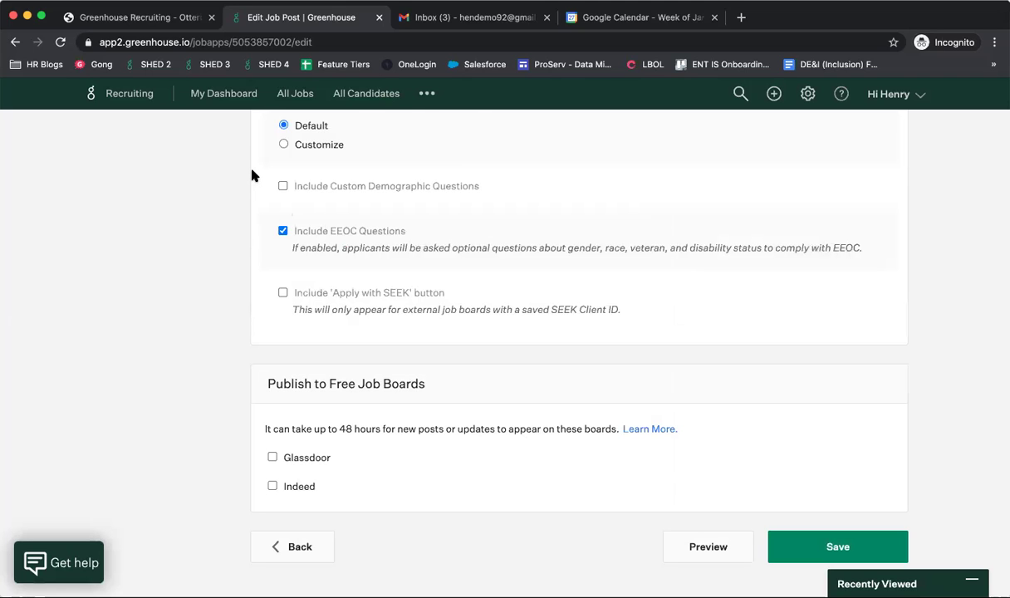
{"action": "scroll", "coordinate": [252, 175], "scroll_direction": "up", "scroll_amount": 20}
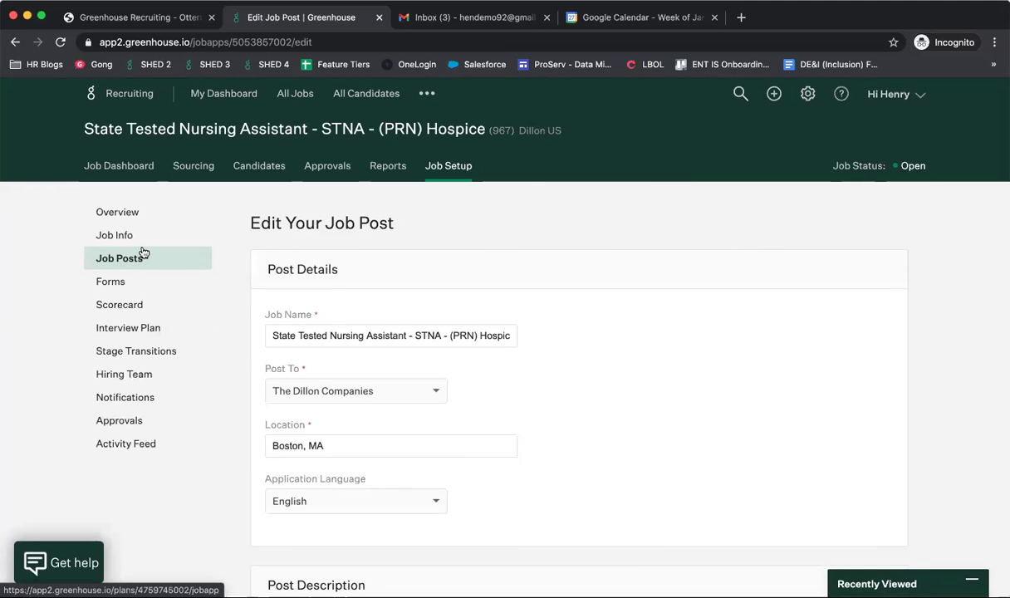
{"action": "left_click", "coordinate": [143, 253]}
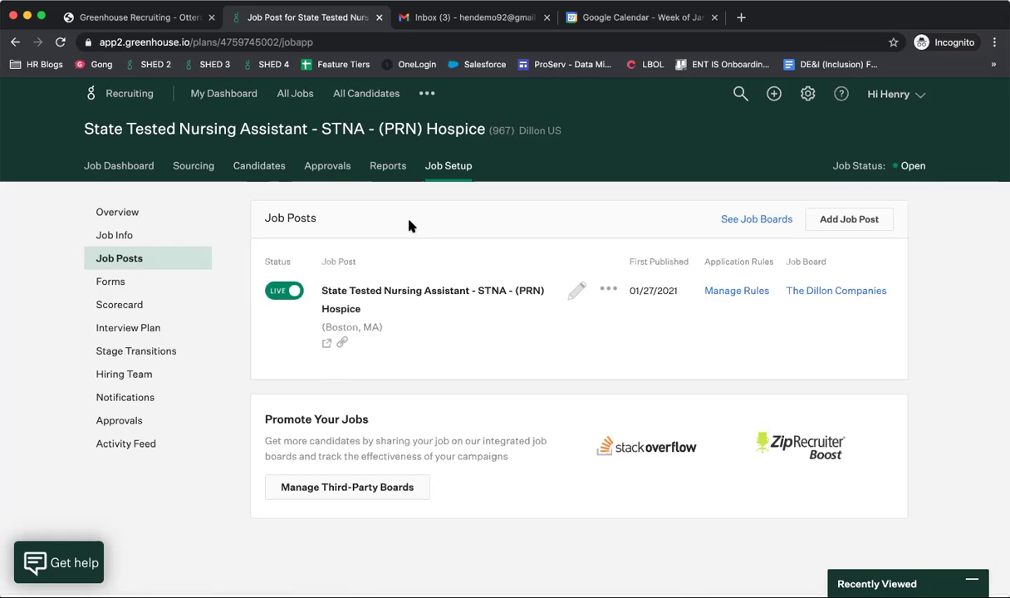
Open My Dashboard and examine the upcoming interview's type and job under My Interviews
{"action": "left_click", "coordinate": [120, 93]}
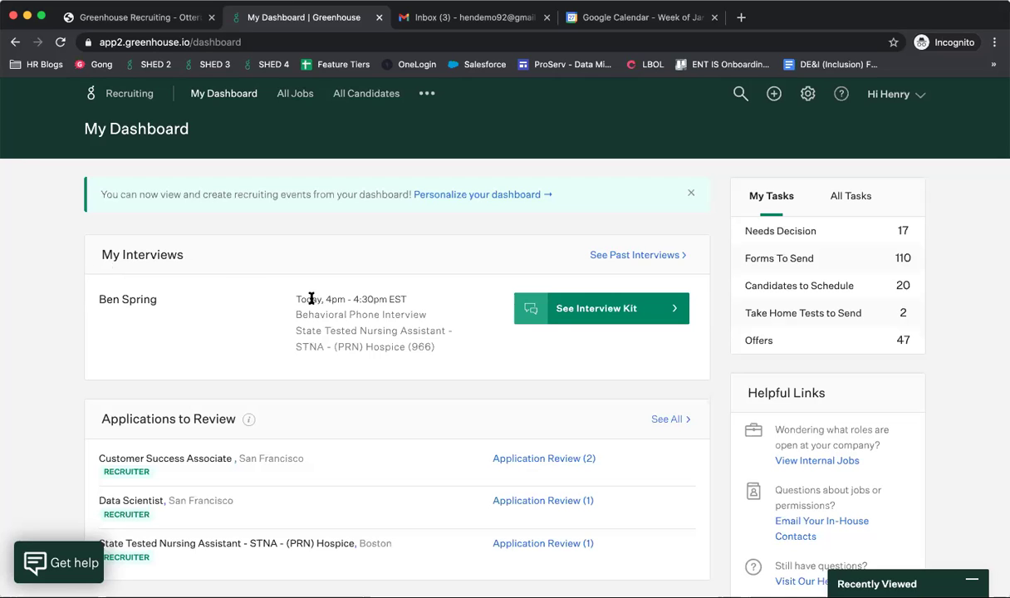
{"action": "left_click_drag", "start_coordinate": [296, 314], "coordinate": [425, 315]}
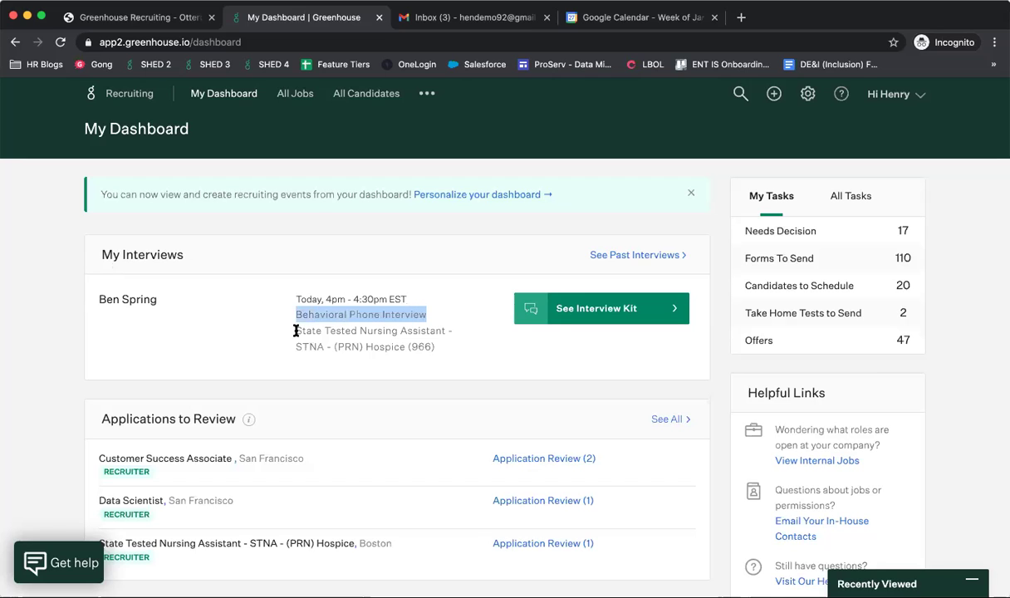
{"action": "left_click_drag", "start_coordinate": [296, 330], "coordinate": [318, 361]}
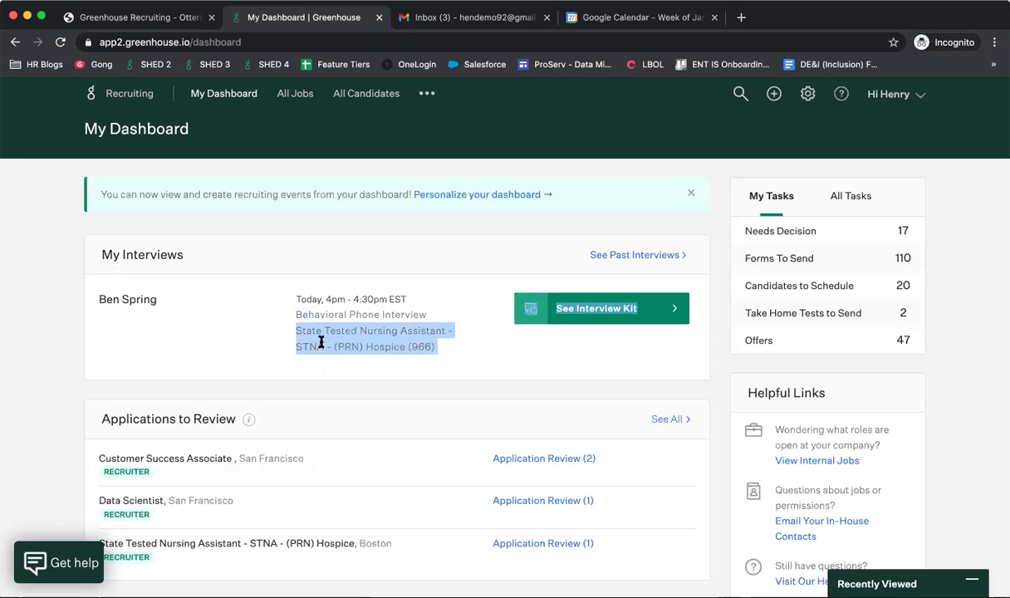
Check the Gmail inbox, then examine the Wednesday, January 27 4:00 – 4:30pm interview event in Google Calendar and its interview kit link
{"action": "left_click", "coordinate": [322, 342]}
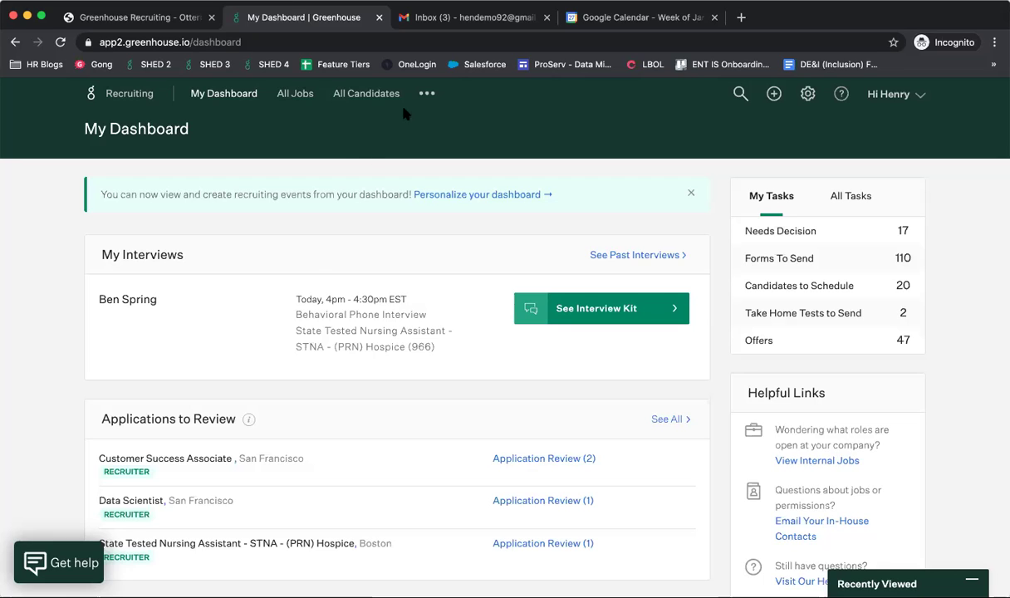
{"action": "left_click", "coordinate": [432, 17]}
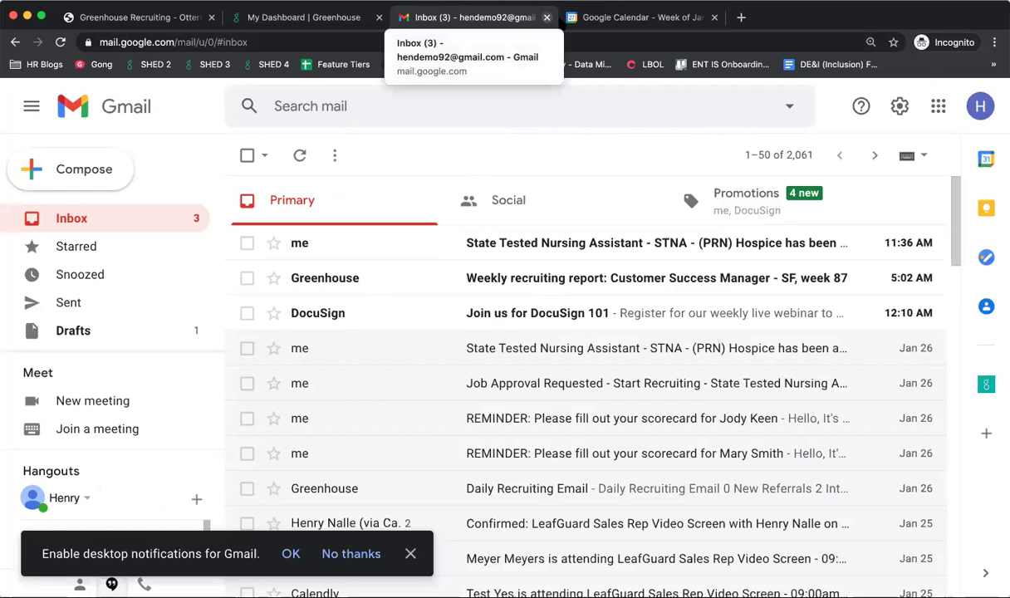
{"action": "left_click", "coordinate": [640, 16]}
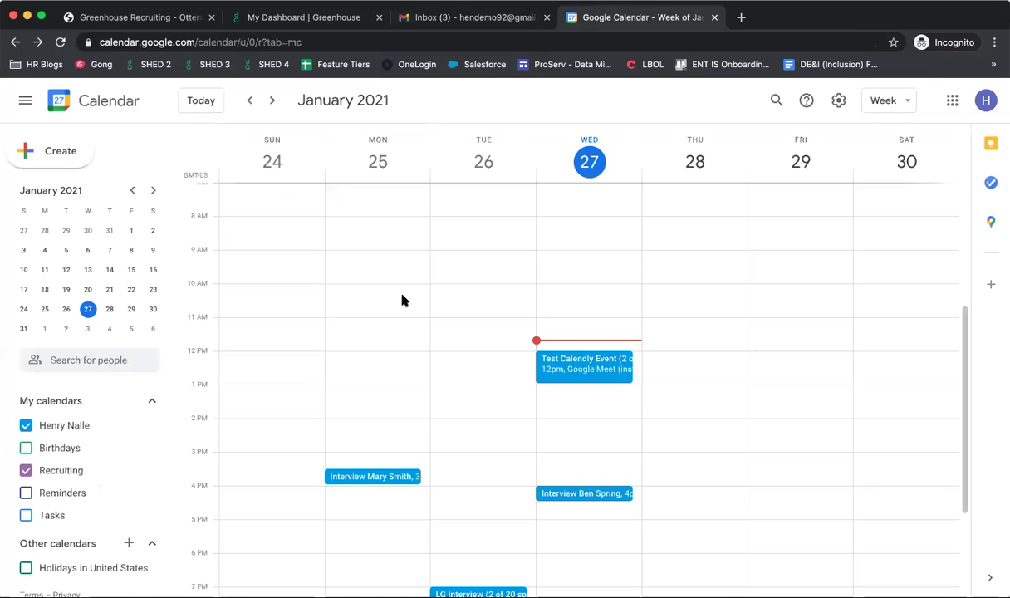
{"action": "left_click", "coordinate": [556, 492]}
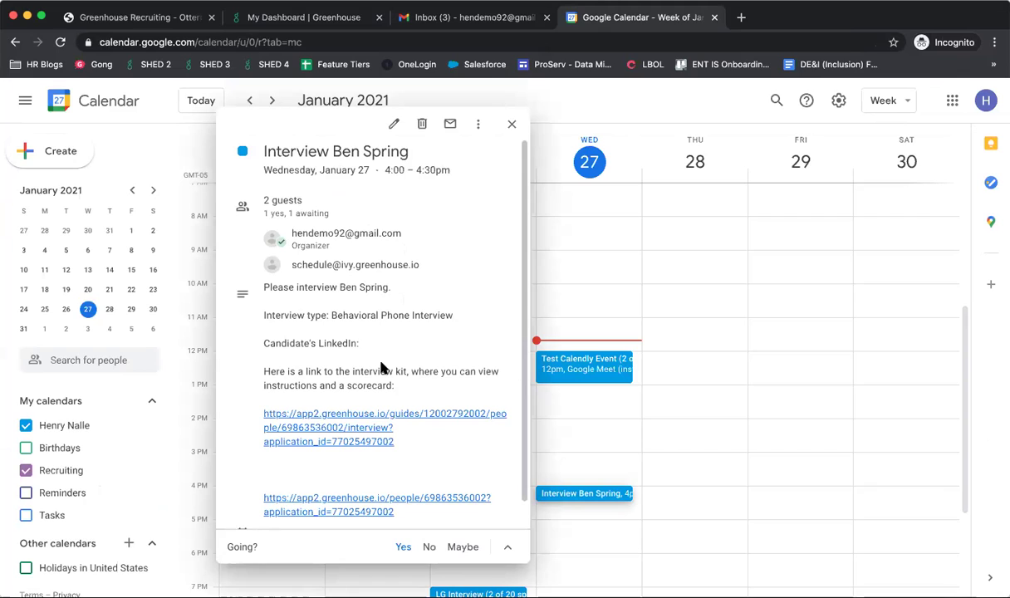
{"action": "scroll", "coordinate": [383, 368], "scroll_direction": "down", "scroll_amount": 1}
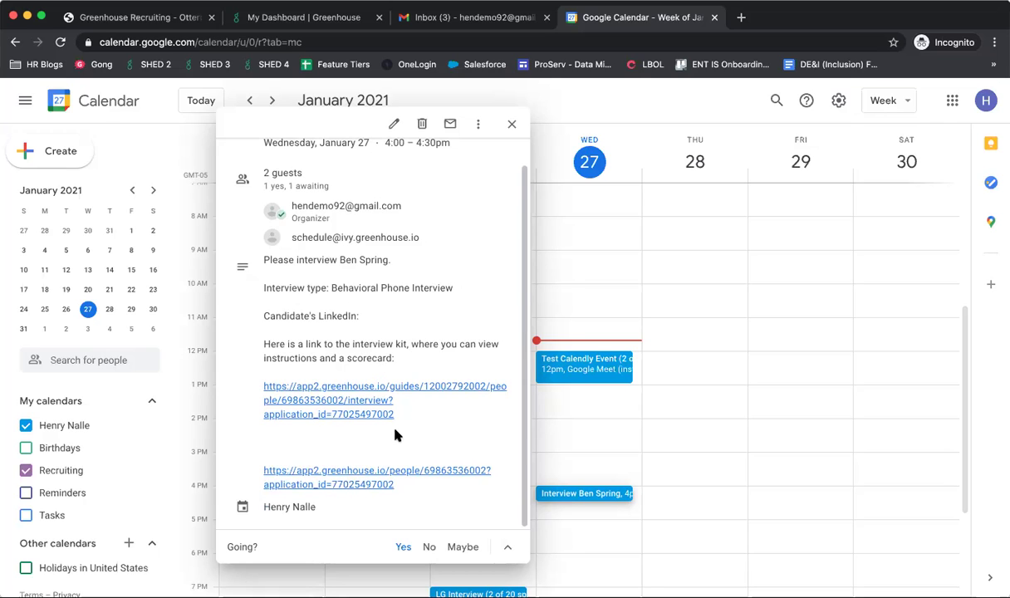
{"action": "left_click_drag", "start_coordinate": [389, 413], "coordinate": [266, 343]}
{"action": "left_click", "coordinate": [317, 423]}
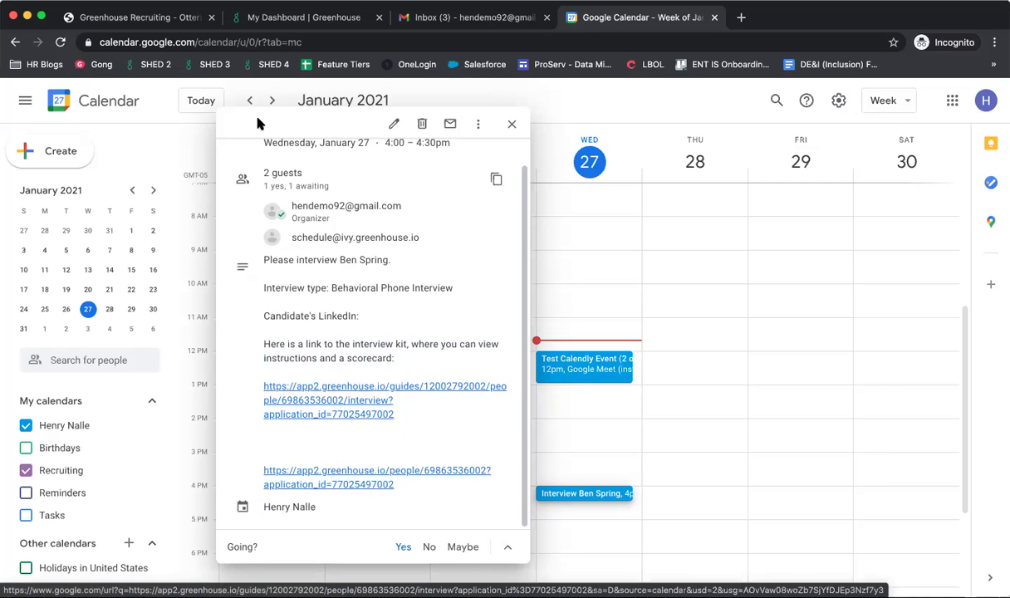
Return to the Greenhouse dashboard and open the interview kit for today's Behavioral Phone Interview
{"action": "left_click", "coordinate": [268, 12]}
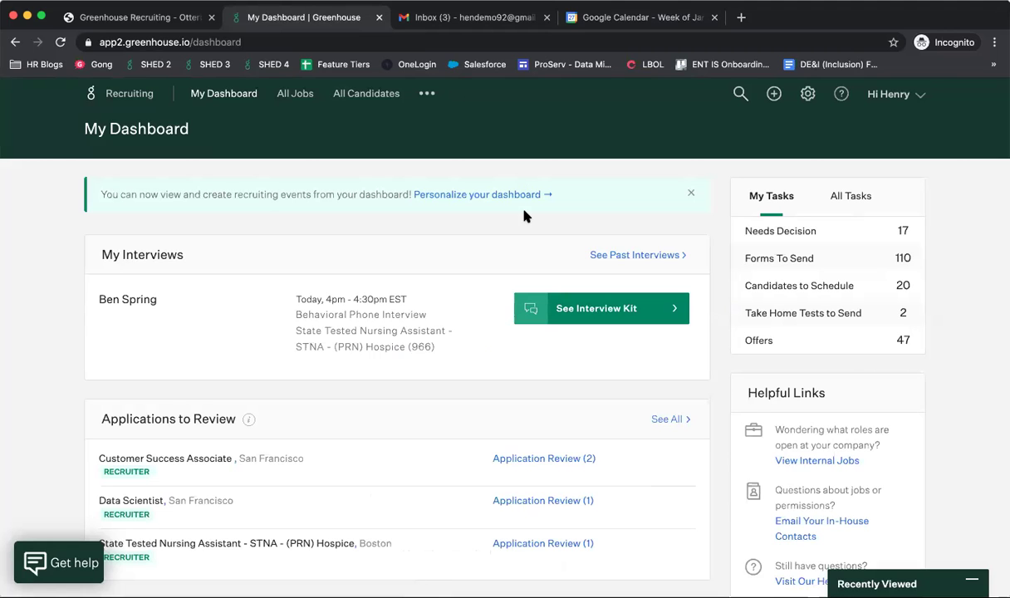
{"action": "left_click", "coordinate": [470, 25]}
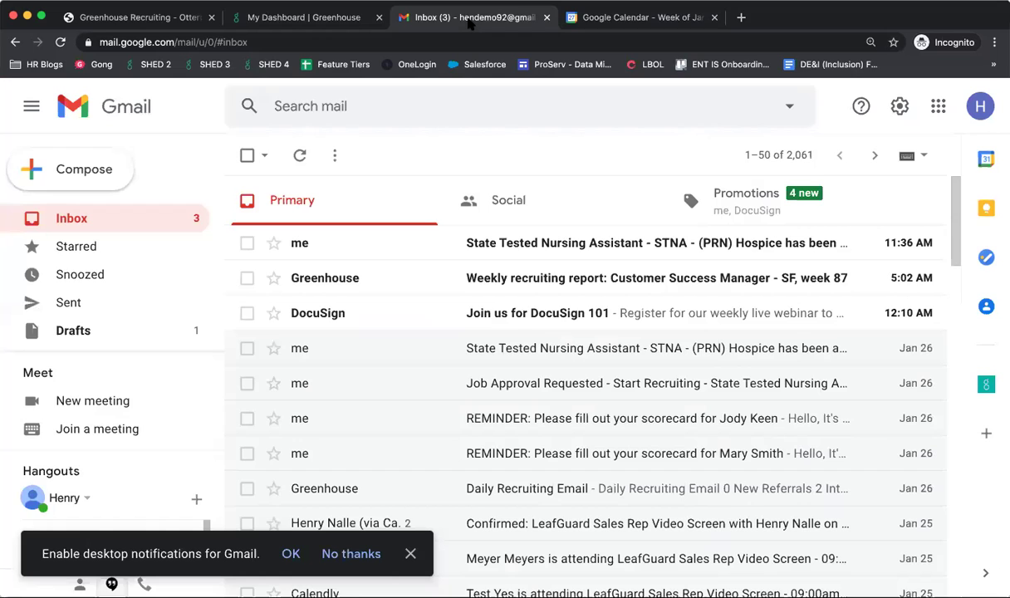
{"action": "left_click", "coordinate": [586, 16]}
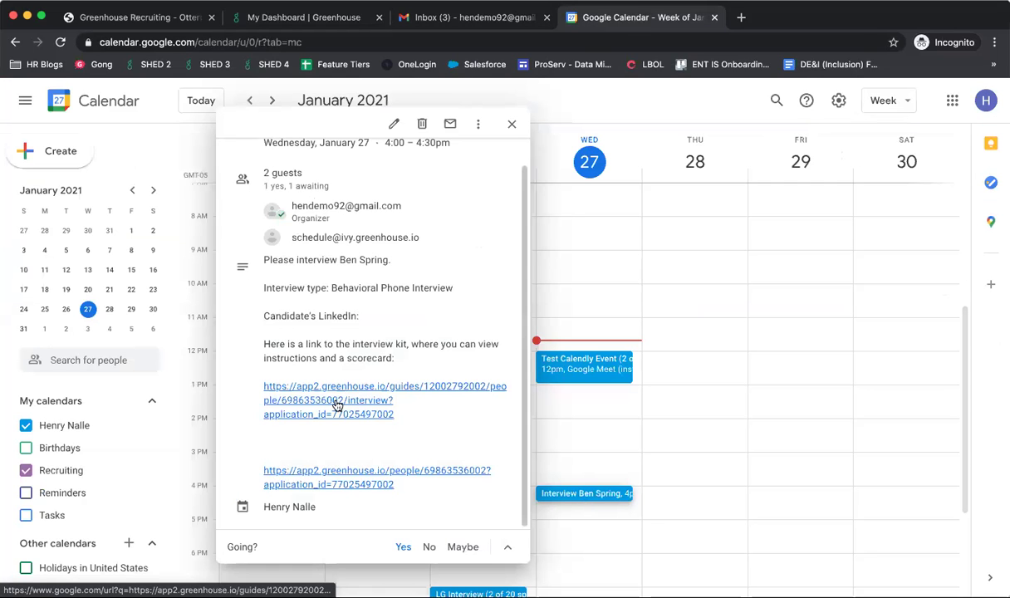
{"action": "left_click", "coordinate": [345, 19]}
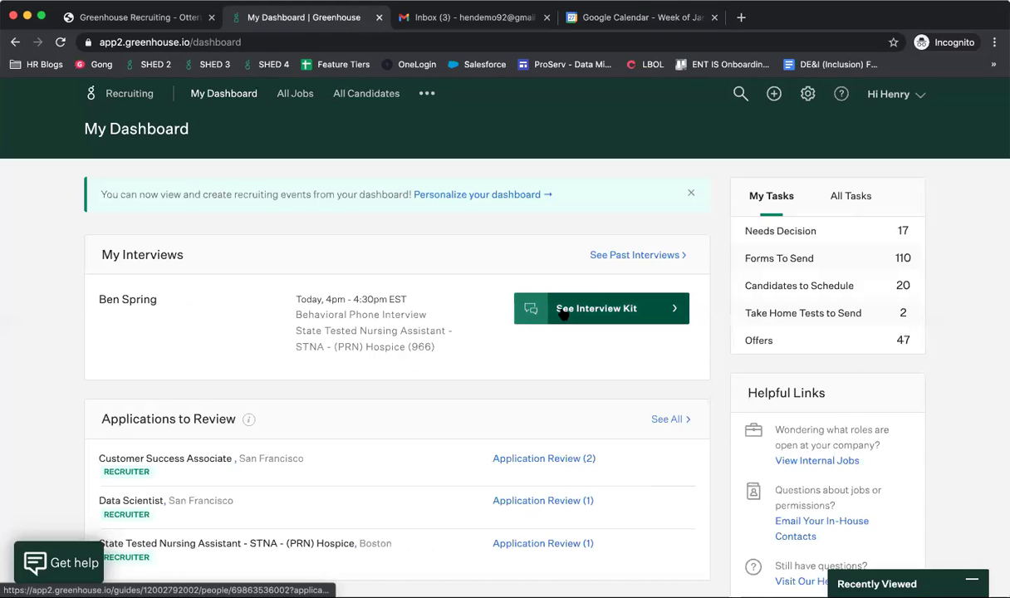
{"action": "left_click", "coordinate": [538, 309]}
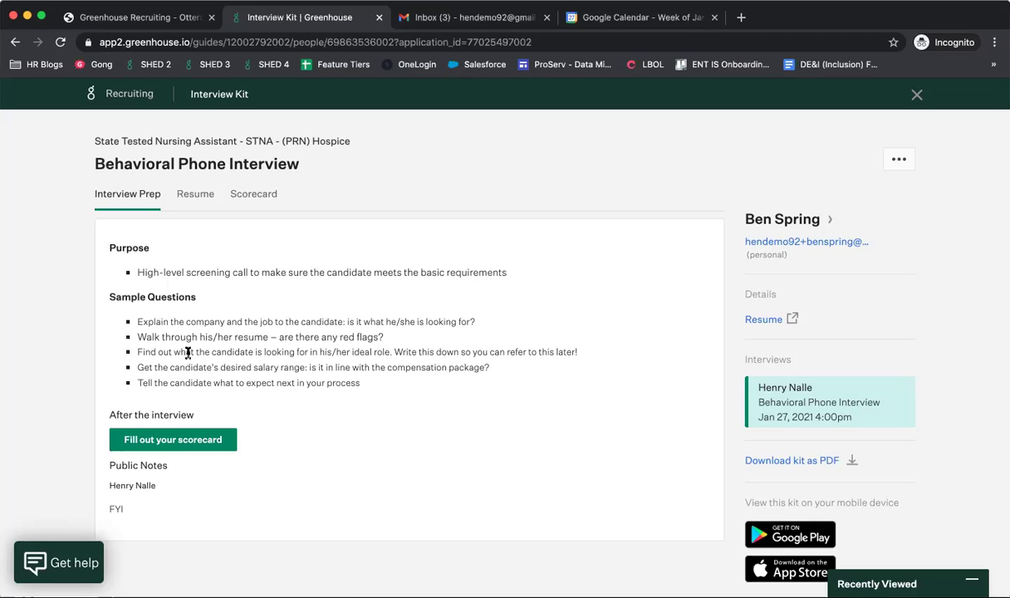
View the candidate's resume in the interview kit and open the interview's scorecard
{"action": "left_click", "coordinate": [204, 197]}
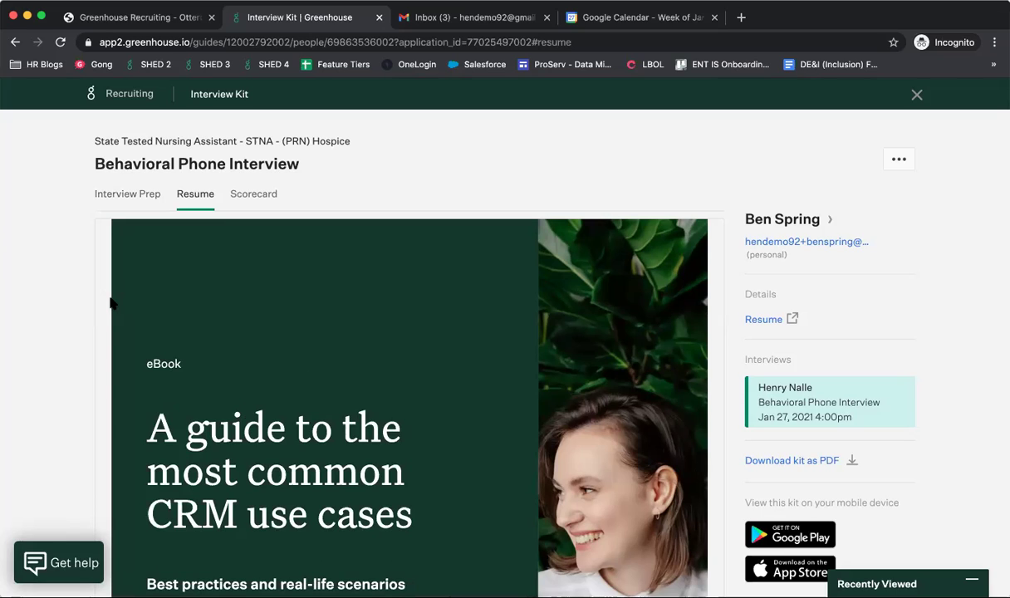
{"action": "left_click", "coordinate": [253, 196]}
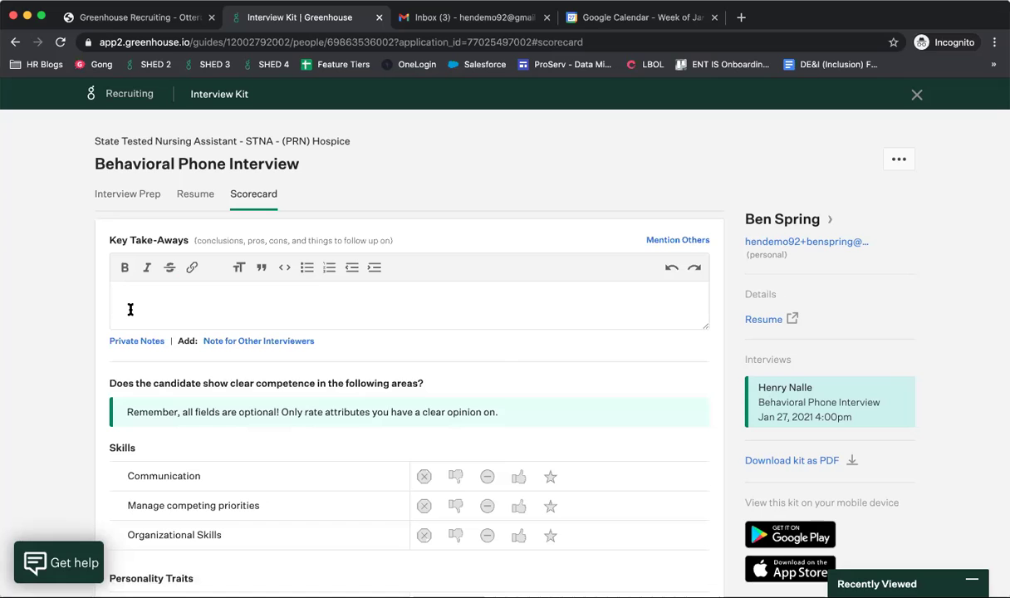
{"action": "scroll", "coordinate": [131, 309], "scroll_direction": "down", "scroll_amount": 2}
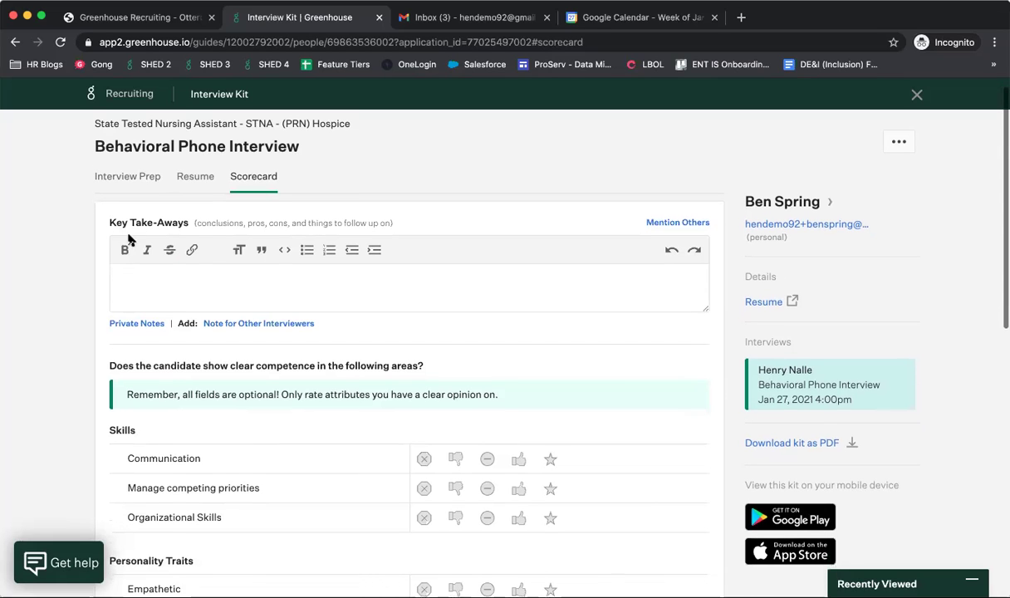
Mention the user Disable Me in the scorecard's Key Take-Aways, followed by the text FYI
{"action": "left_click", "coordinate": [137, 280]}
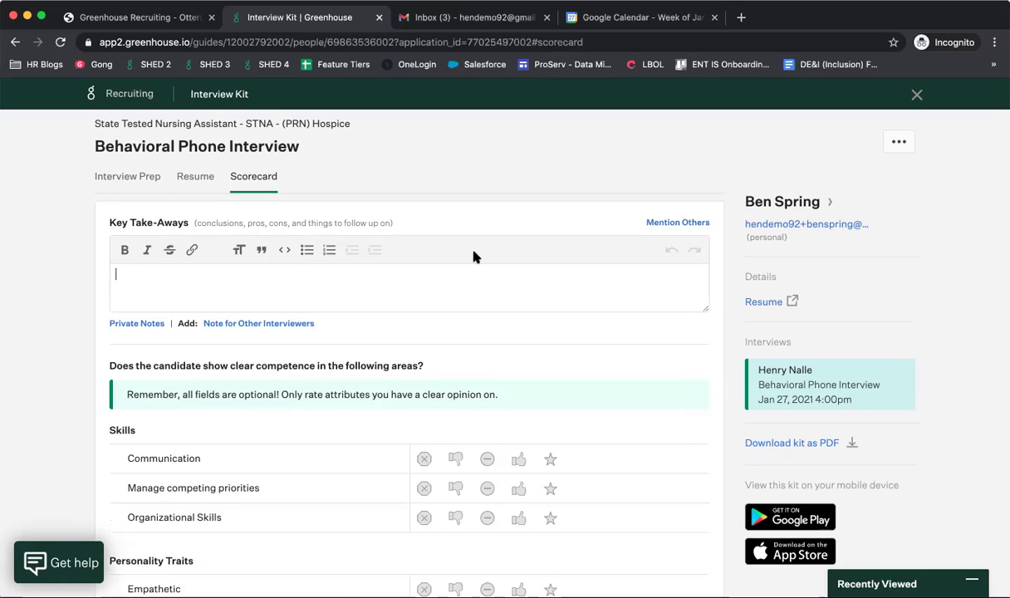
{"action": "type", "text": "@"}
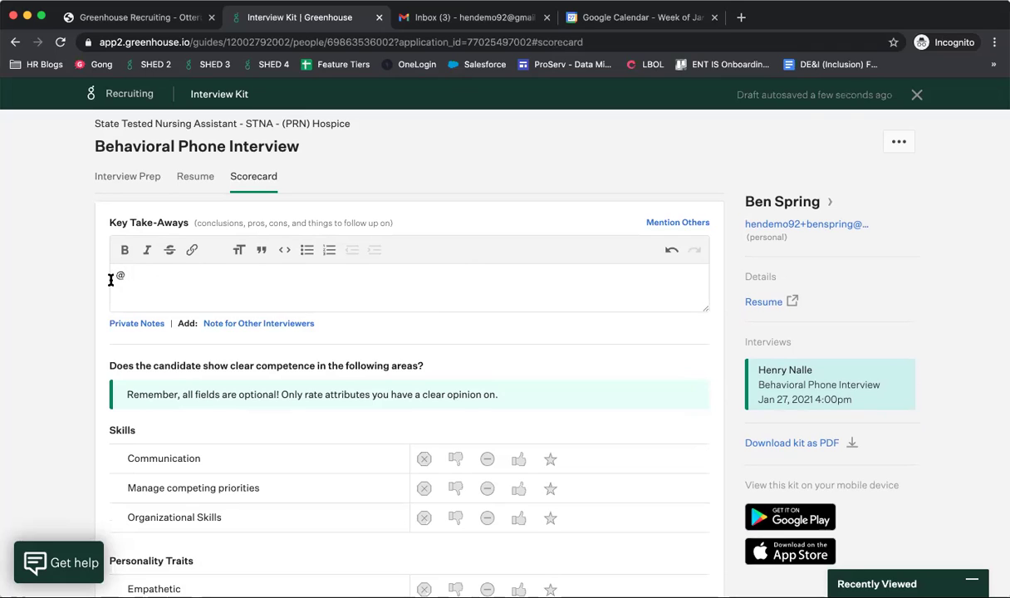
{"action": "type", "text": "d"}
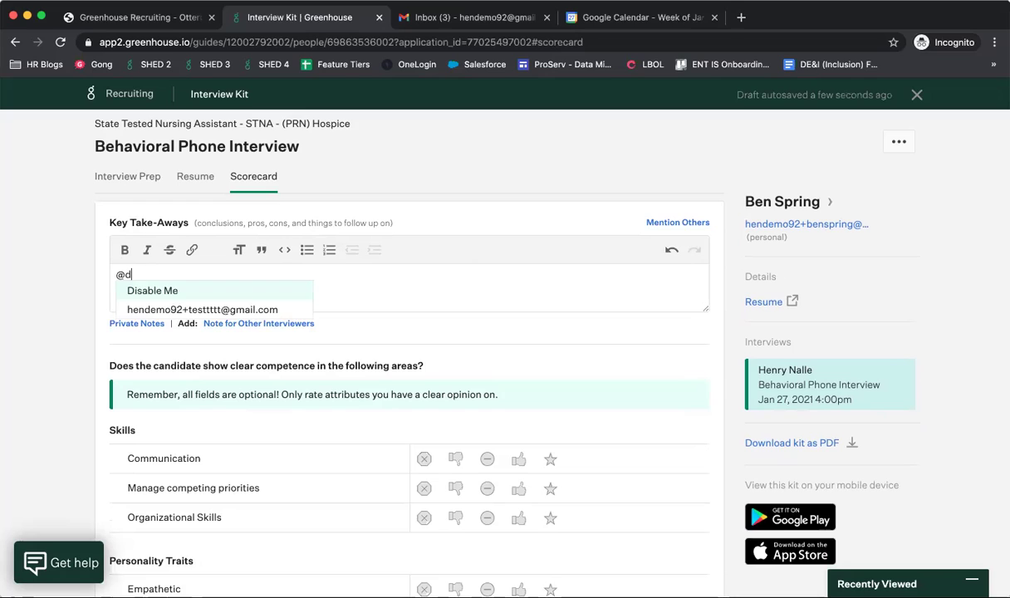
{"action": "left_click", "coordinate": [153, 289]}
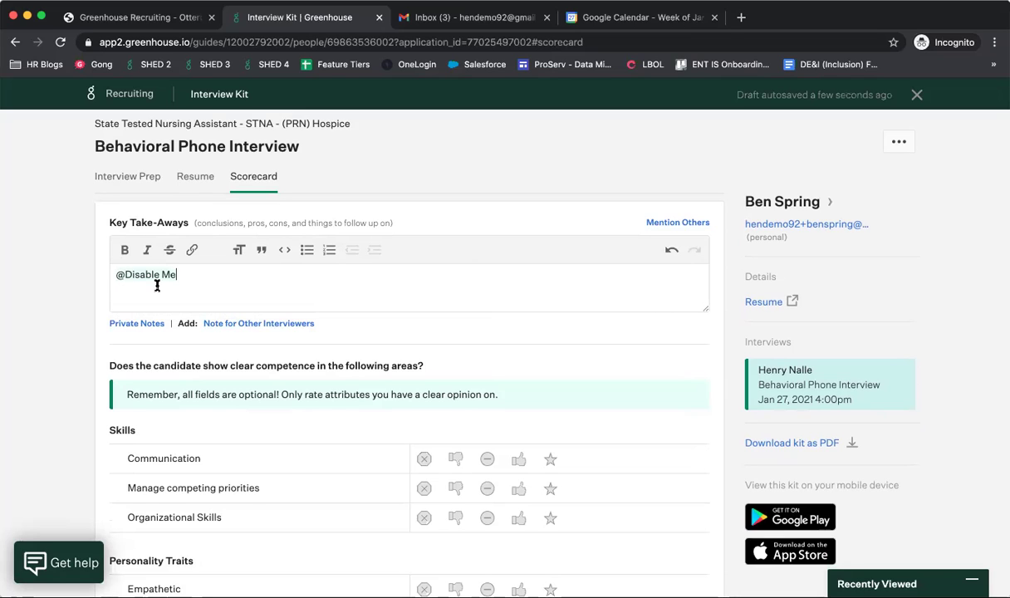
{"action": "type", "text": "FYI"}
Add the Private Notes and Note for Other Interviewers fields to the scorecard and examine them, leaving both empty
{"action": "left_click", "coordinate": [135, 325]}
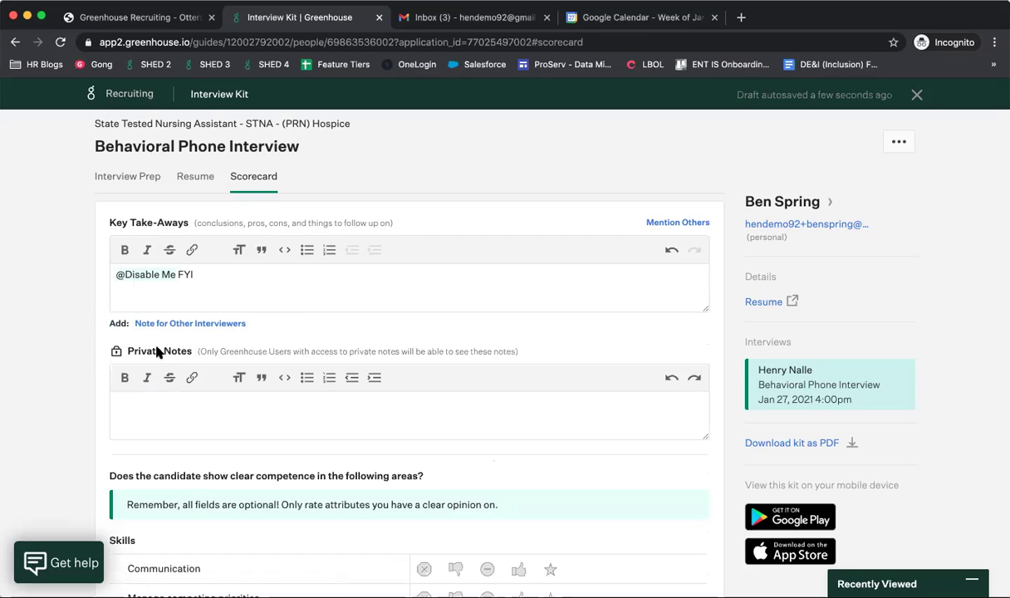
{"action": "left_click", "coordinate": [165, 324]}
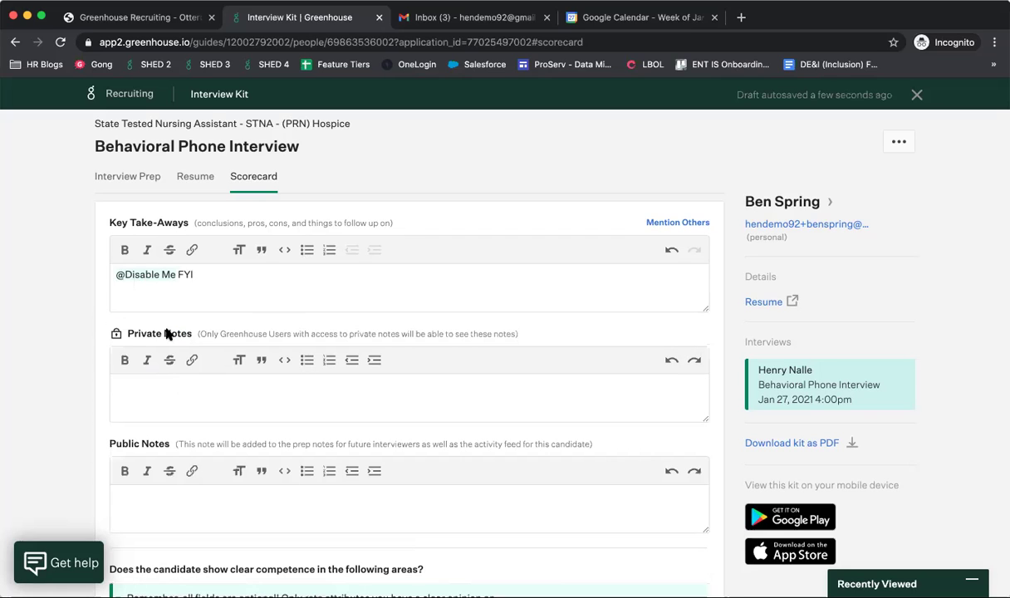
{"action": "scroll", "coordinate": [154, 413], "scroll_direction": "down", "scroll_amount": 2}
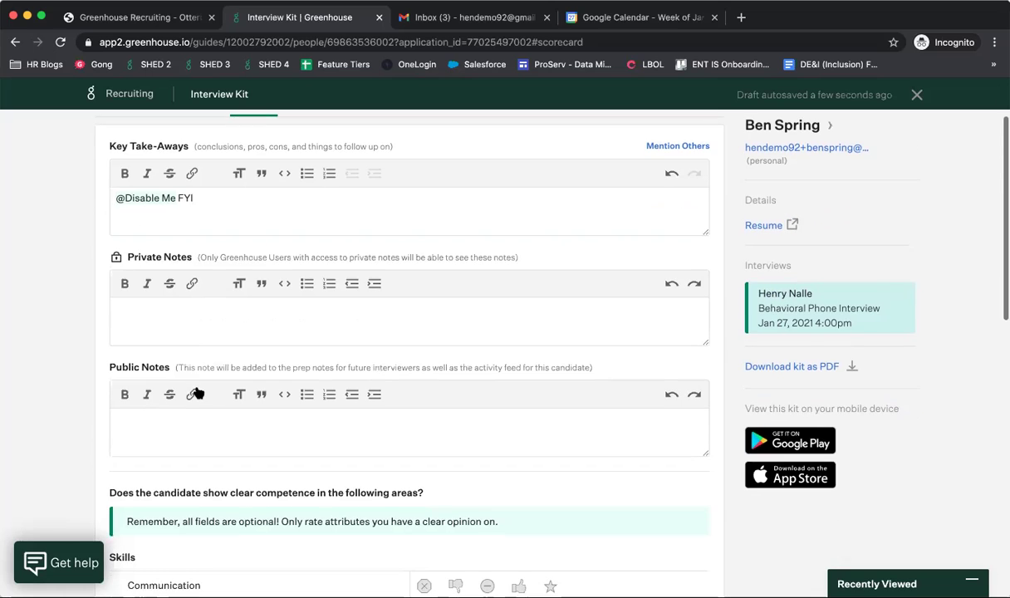
{"action": "left_click", "coordinate": [225, 424]}
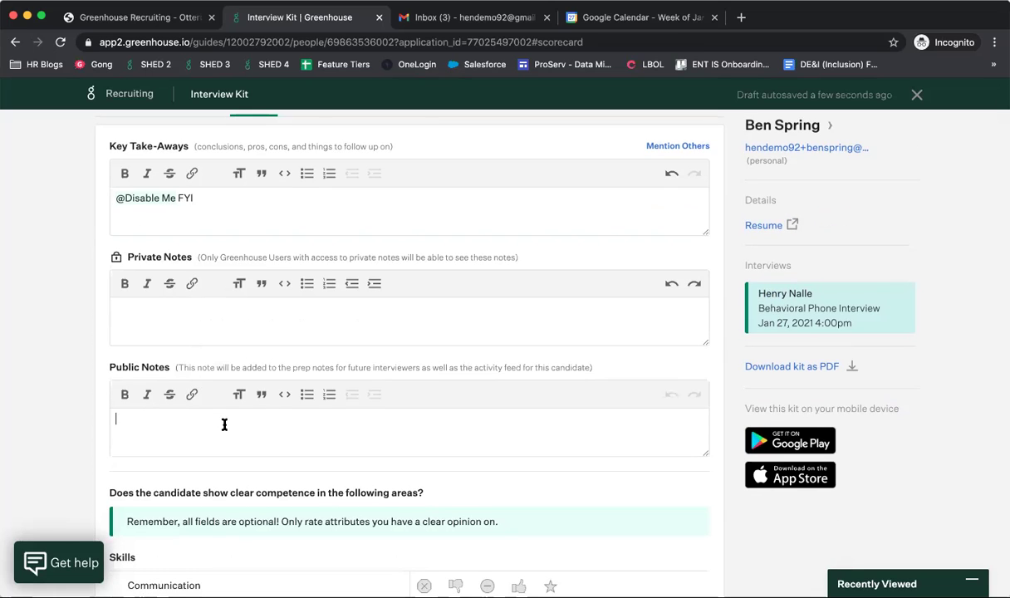
{"action": "scroll", "coordinate": [212, 415], "scroll_direction": "up", "scroll_amount": 2}
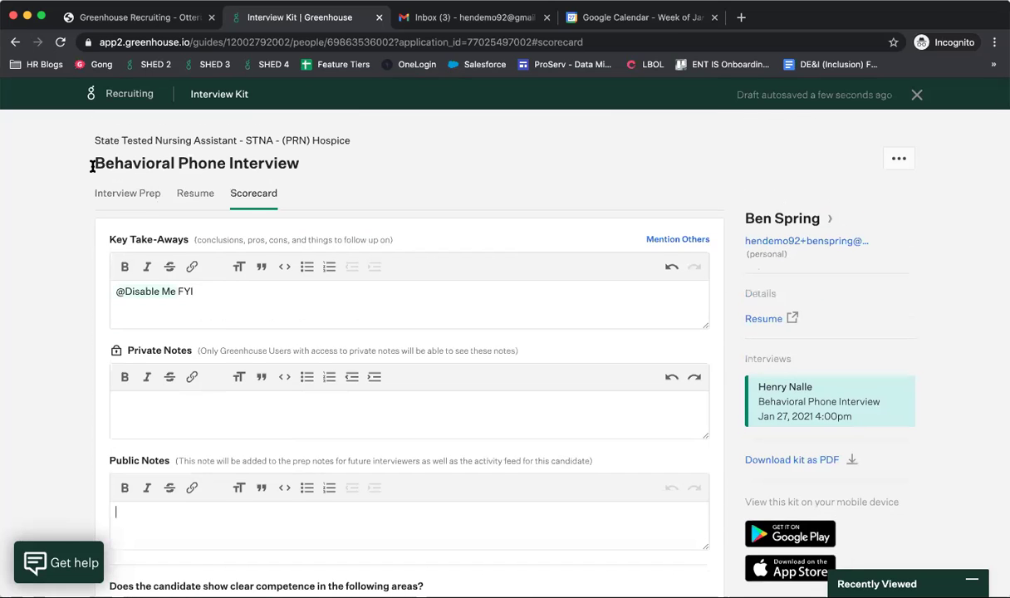
{"action": "scroll", "coordinate": [160, 379], "scroll_direction": "down", "scroll_amount": 3}
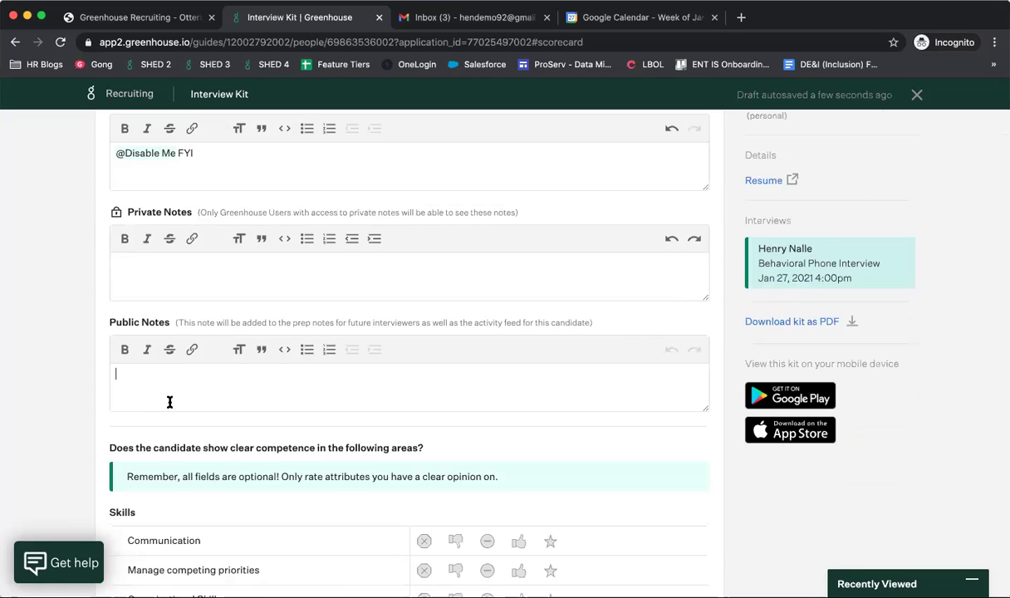
{"action": "scroll", "coordinate": [169, 402], "scroll_direction": "up", "scroll_amount": 1}
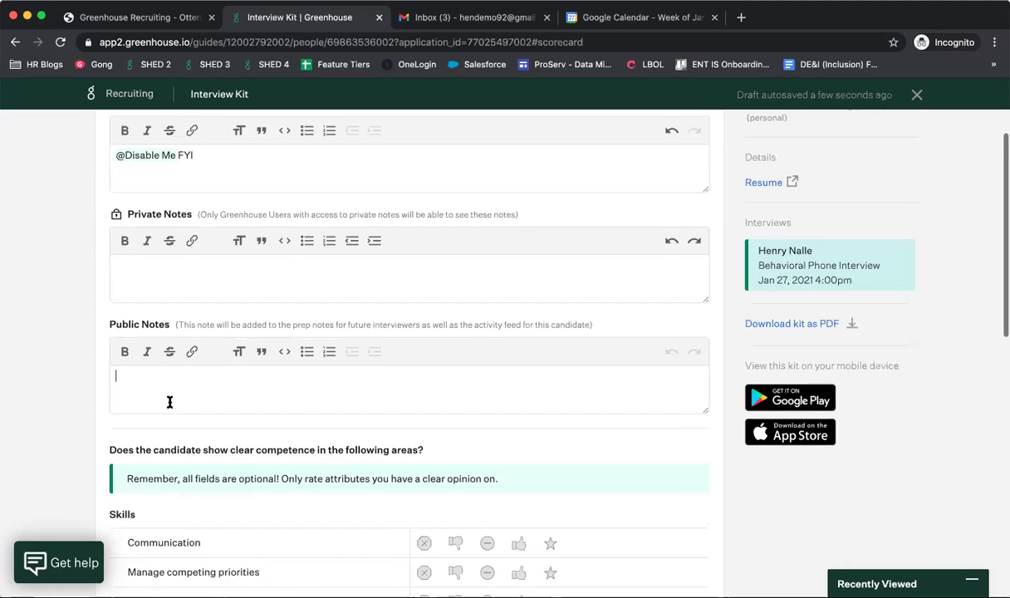
{"action": "scroll", "coordinate": [170, 402], "scroll_direction": "up", "scroll_amount": 1}
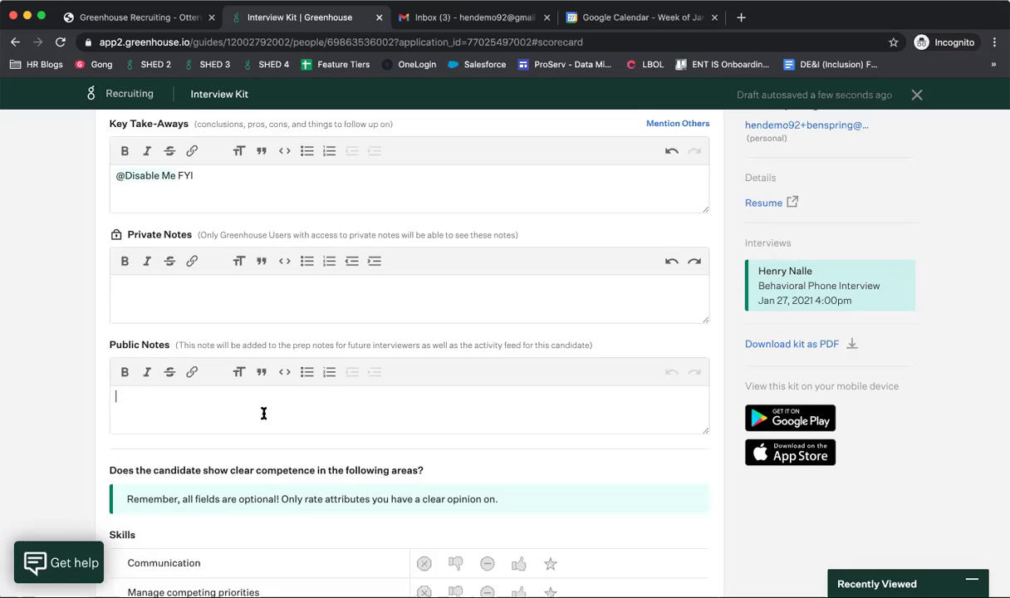
{"action": "scroll", "coordinate": [263, 413], "scroll_direction": "up", "scroll_amount": 2}
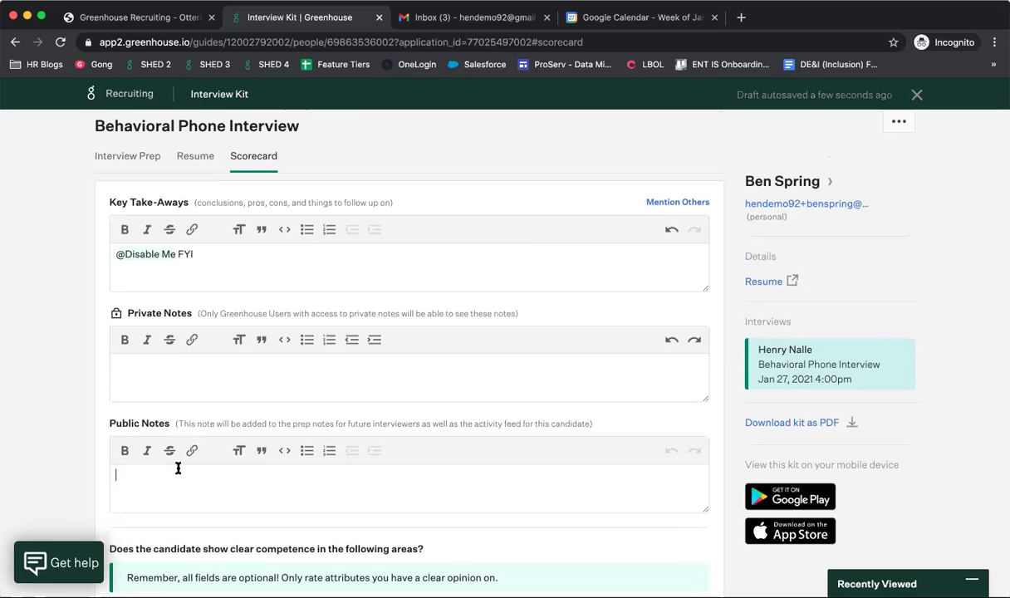
Give the State Tested Nursing Assistant certification question under Qualifications the star rating and open an explanation note for it
{"action": "scroll", "coordinate": [178, 469], "scroll_direction": "down", "scroll_amount": 8}
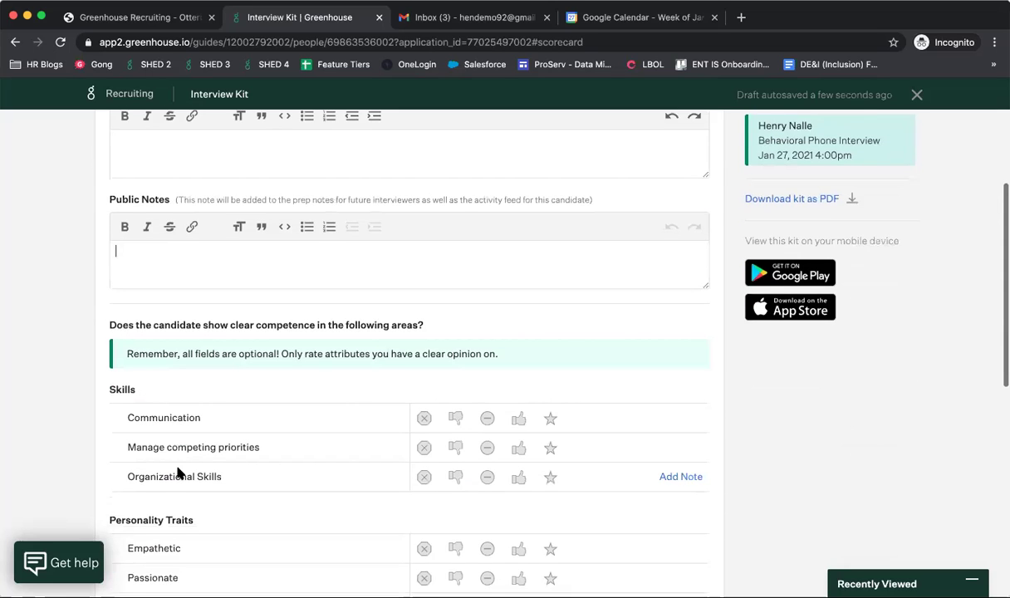
{"action": "scroll", "coordinate": [178, 472], "scroll_direction": "down", "scroll_amount": 3}
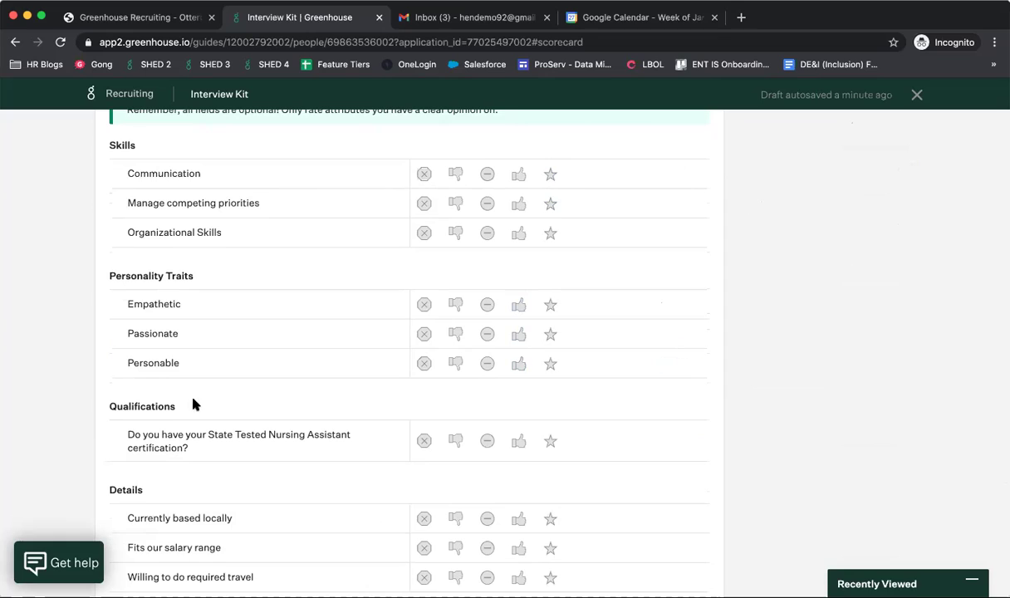
{"action": "left_click", "coordinate": [518, 442]}
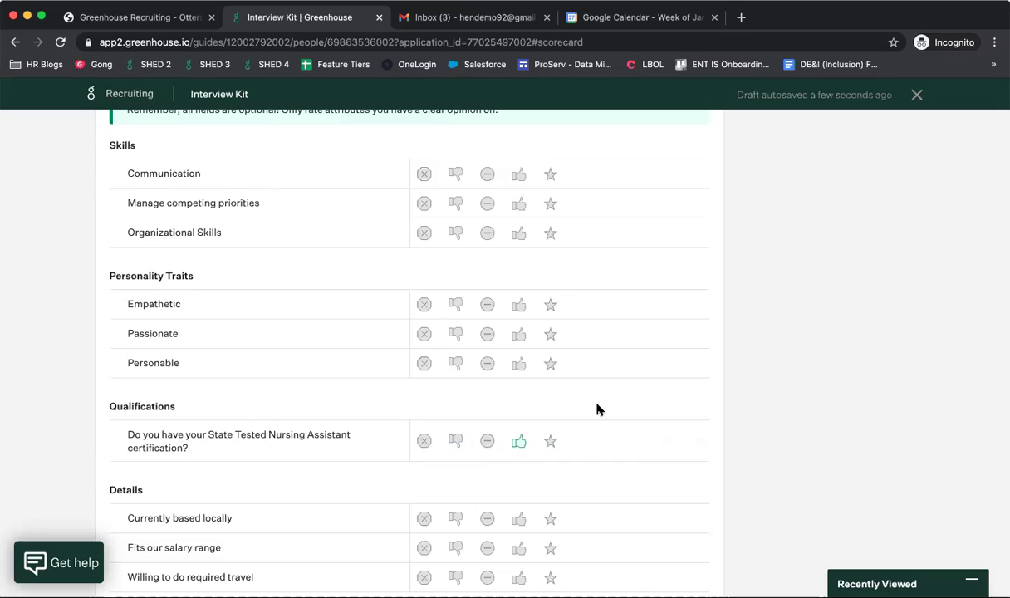
{"action": "left_click", "coordinate": [551, 442]}
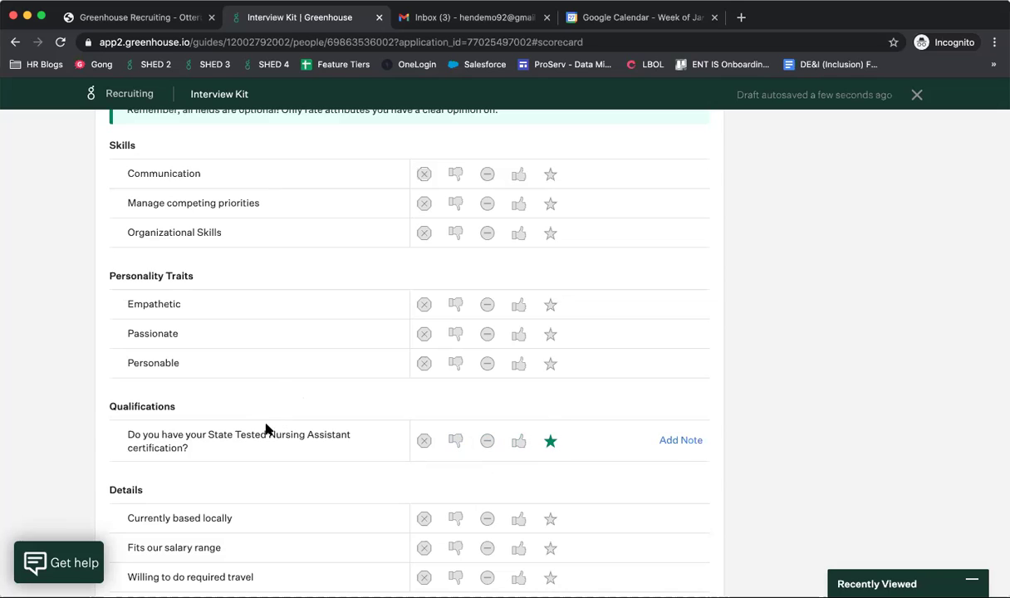
{"action": "left_click", "coordinate": [678, 442]}
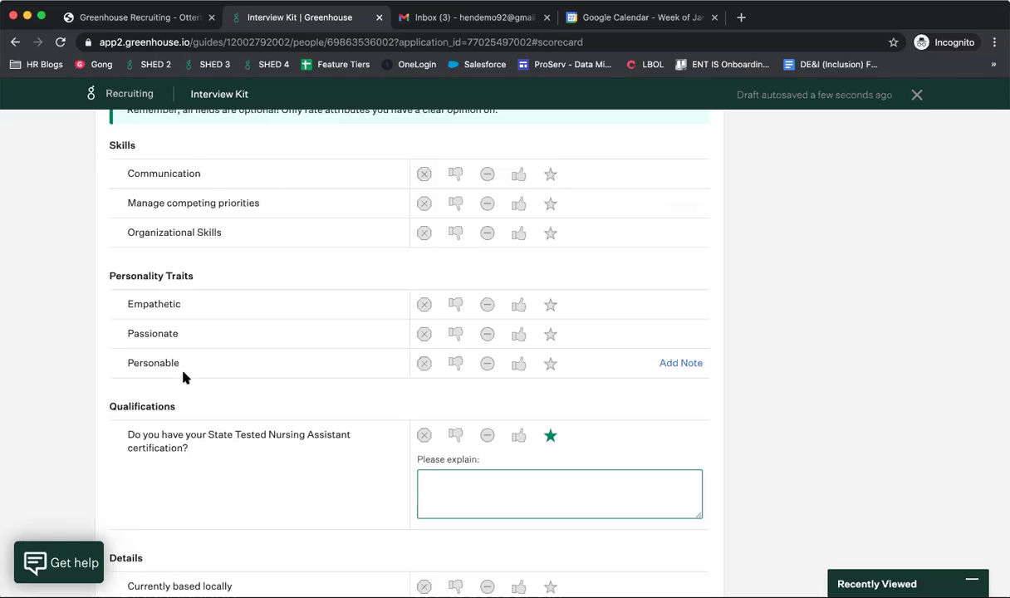
{"action": "scroll", "coordinate": [203, 386], "scroll_direction": "up", "scroll_amount": 1}
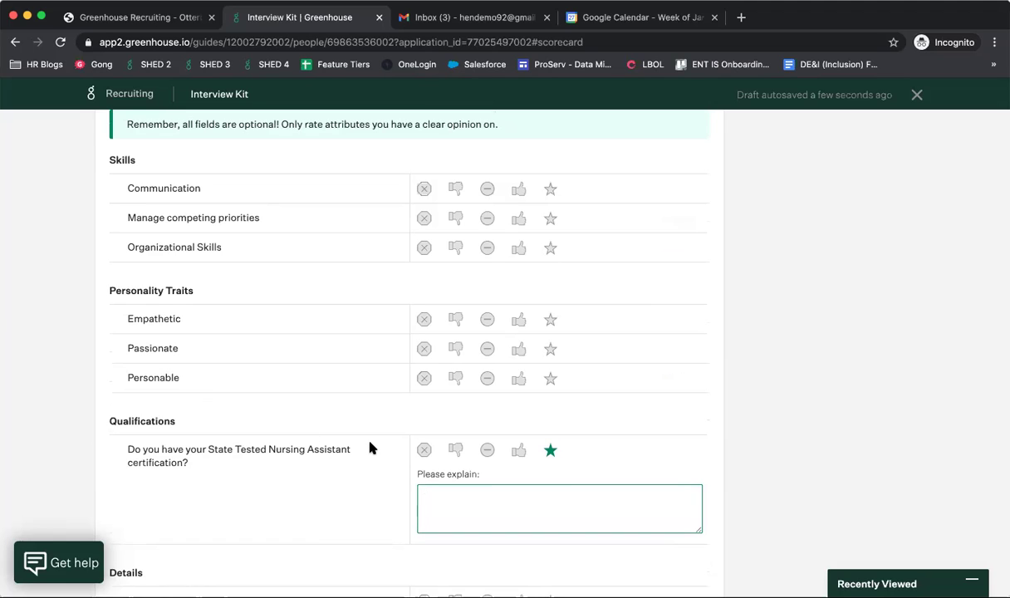
{"action": "scroll", "coordinate": [370, 449], "scroll_direction": "down", "scroll_amount": 2}
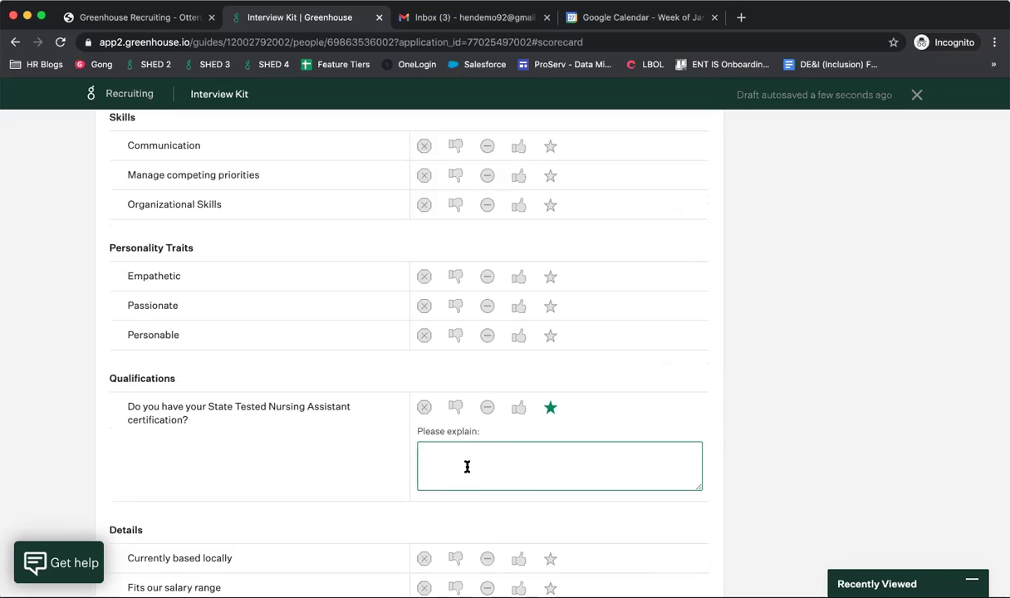
{"action": "scroll", "coordinate": [501, 329], "scroll_direction": "down", "scroll_amount": 1}
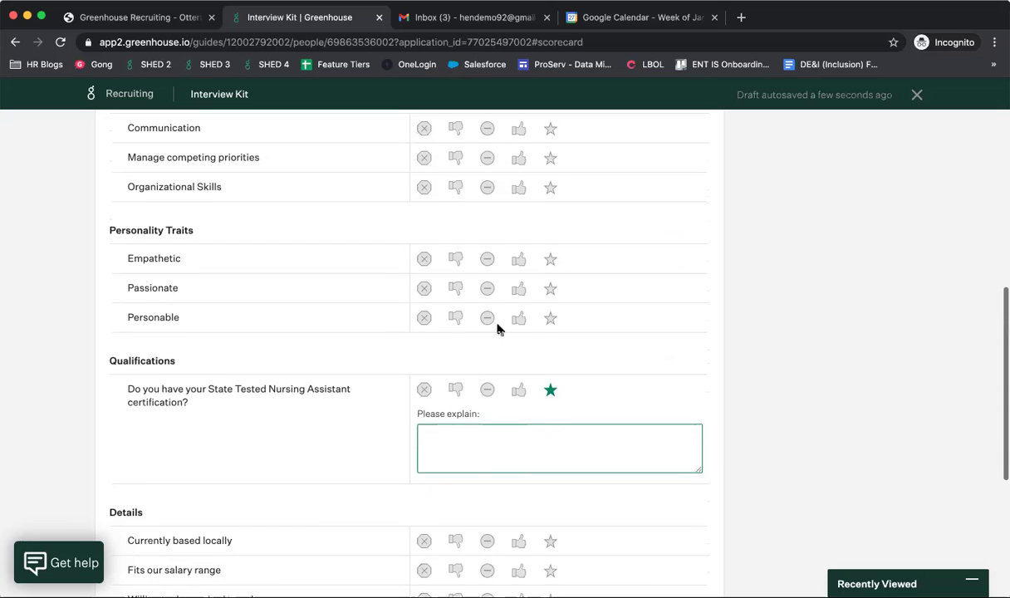
Set the scorecard's Overall Recommendation to Yes and highlight the question about whether the candidate passed the interview
{"action": "scroll", "coordinate": [501, 355], "scroll_direction": "down", "scroll_amount": 2}
{"action": "scroll", "coordinate": [500, 355], "scroll_direction": "down", "scroll_amount": 5}
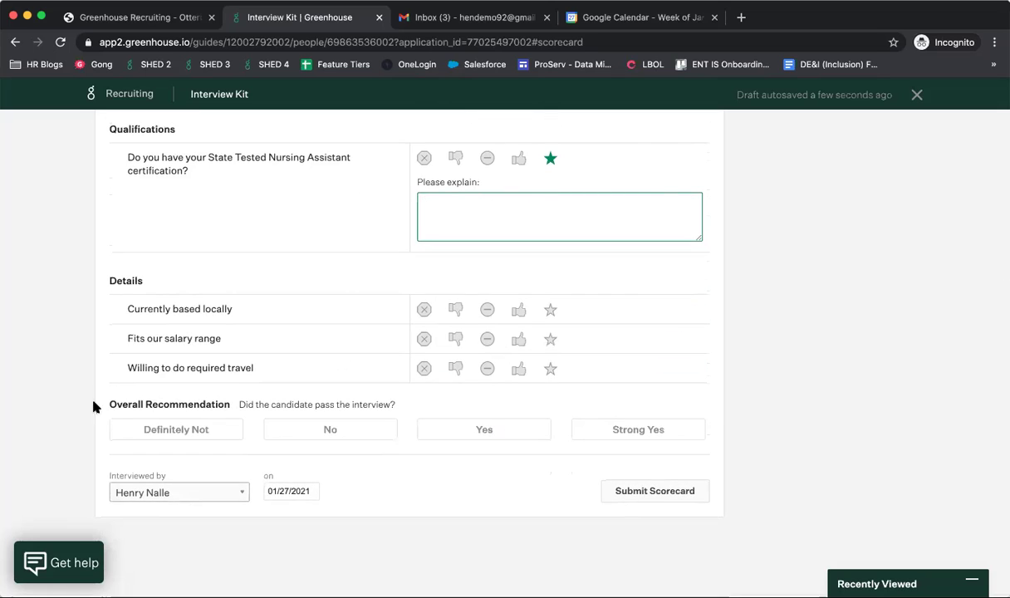
{"action": "left_click", "coordinate": [431, 424]}
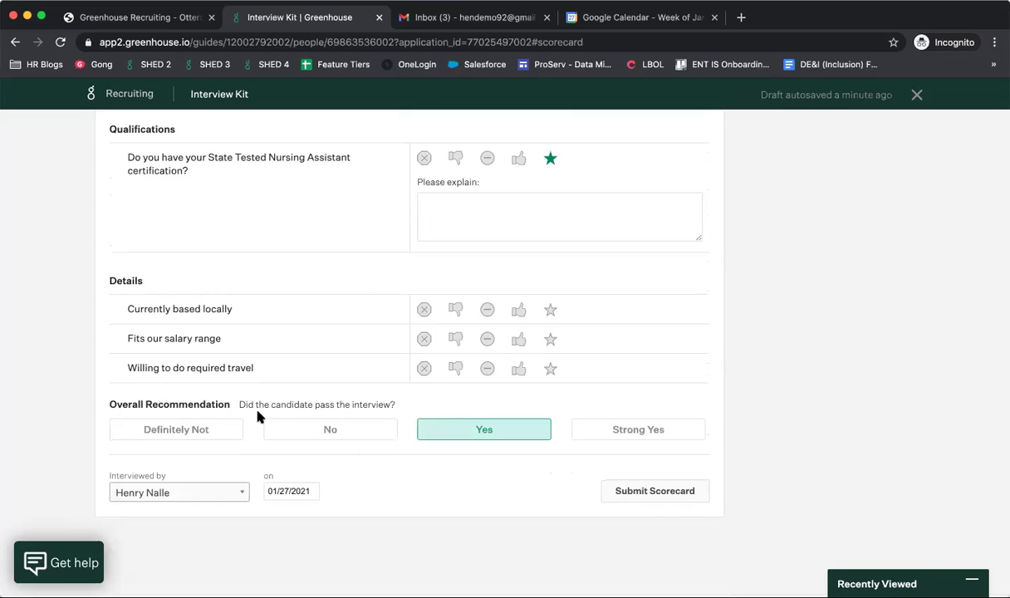
{"action": "left_click_drag", "start_coordinate": [237, 404], "coordinate": [334, 395]}
{"action": "left_click", "coordinate": [383, 403]}
{"action": "triple_click", "coordinate": [392, 403]}
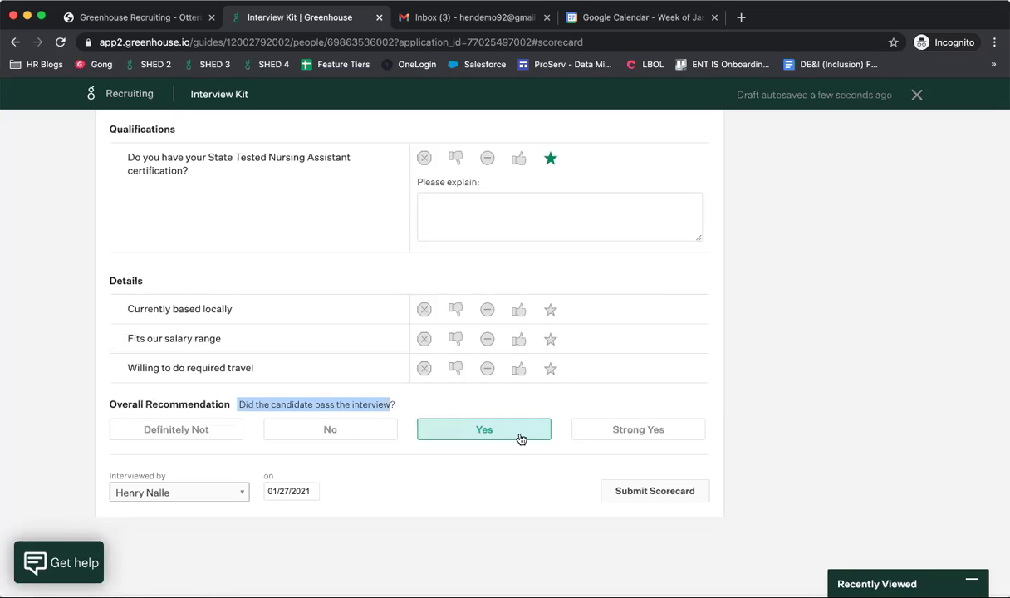
Review the scorecard from the Key Take-Aways and notes fields through the attribute ratings to the Overall Recommendation
{"action": "scroll", "coordinate": [512, 241], "scroll_direction": "up", "scroll_amount": 3}
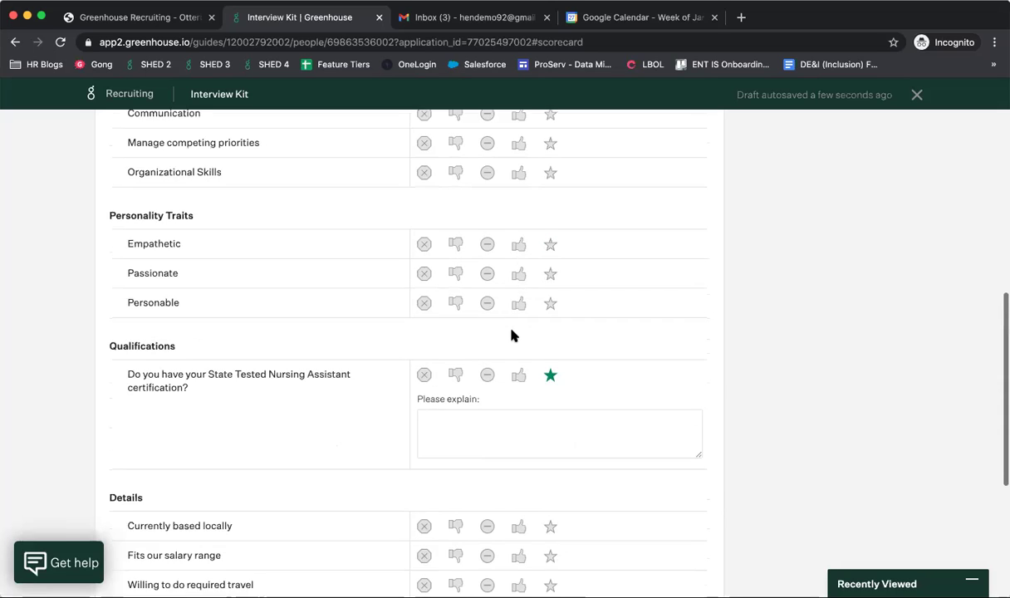
{"action": "scroll", "coordinate": [514, 335], "scroll_direction": "down", "scroll_amount": 4}
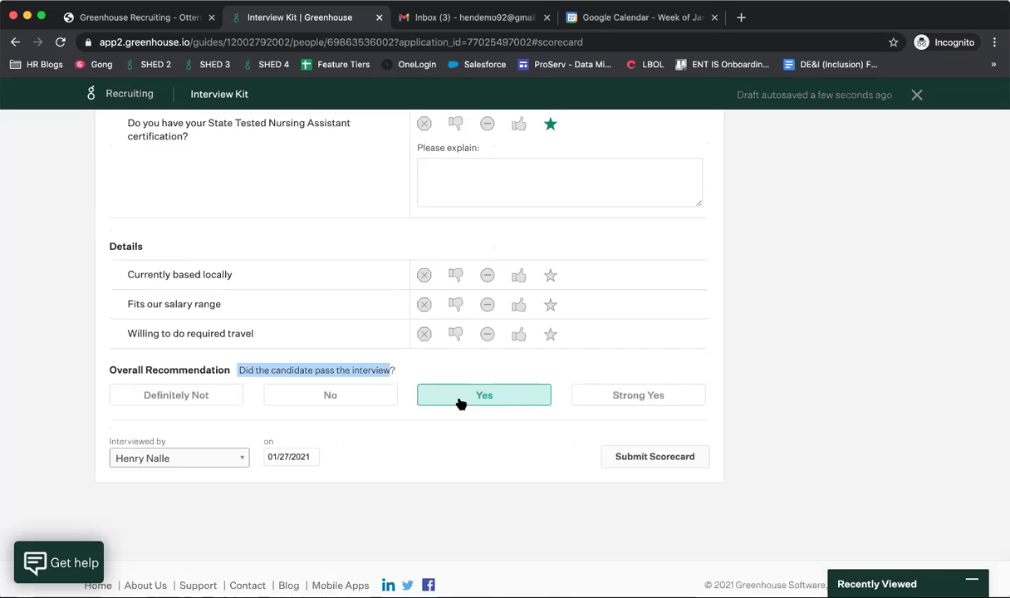
{"action": "scroll", "coordinate": [465, 403], "scroll_direction": "up", "scroll_amount": 15}
{"action": "scroll", "coordinate": [461, 404], "scroll_direction": "down", "scroll_amount": 1}
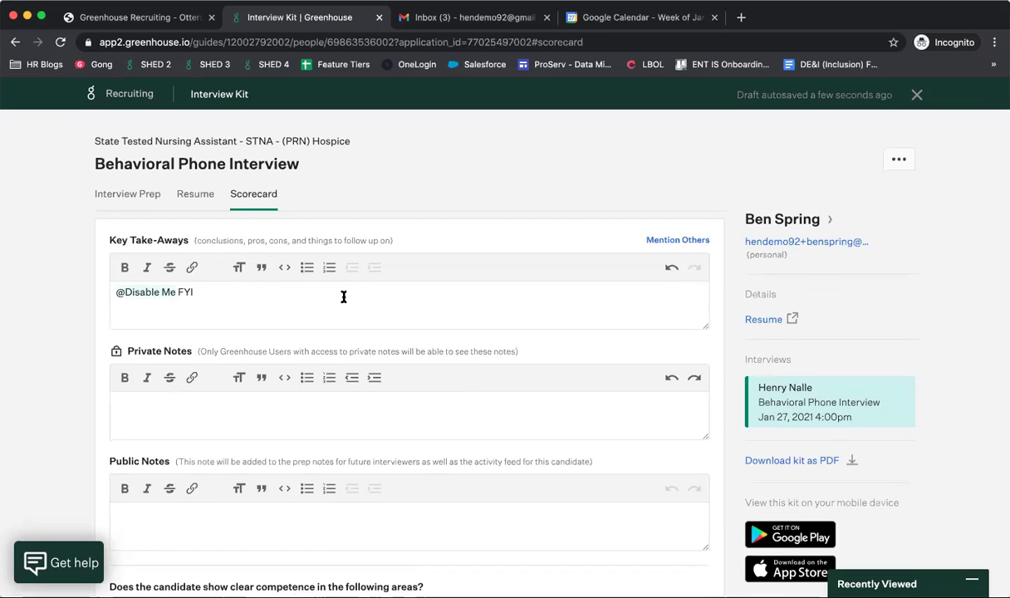
{"action": "scroll", "coordinate": [343, 296], "scroll_direction": "down", "scroll_amount": 2}
{"action": "scroll", "coordinate": [343, 297], "scroll_direction": "up", "scroll_amount": 1}
{"action": "scroll", "coordinate": [257, 300], "scroll_direction": "down", "scroll_amount": 6}
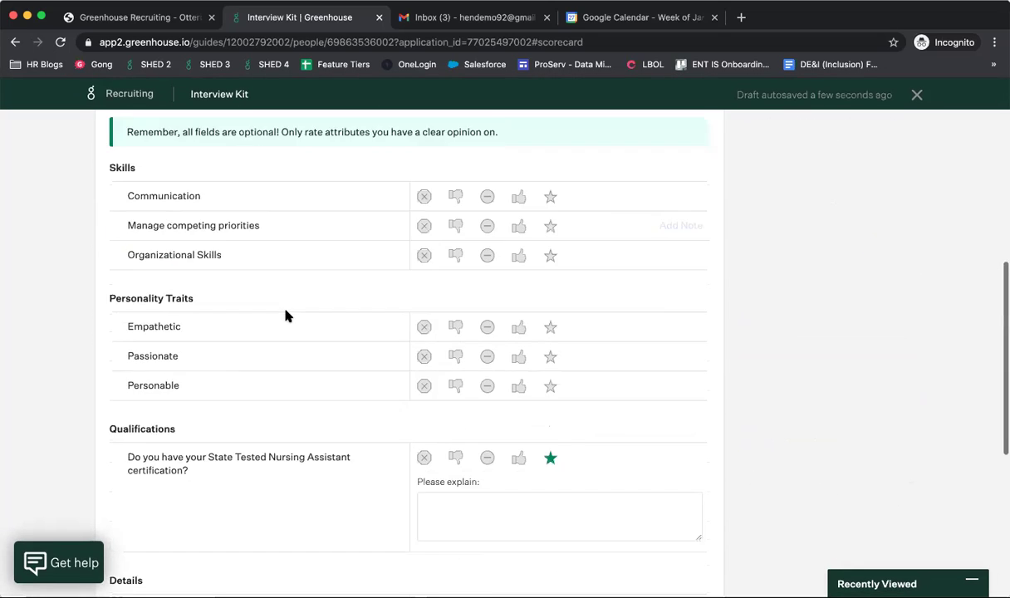
{"action": "scroll", "coordinate": [521, 499], "scroll_direction": "down", "scroll_amount": 3}
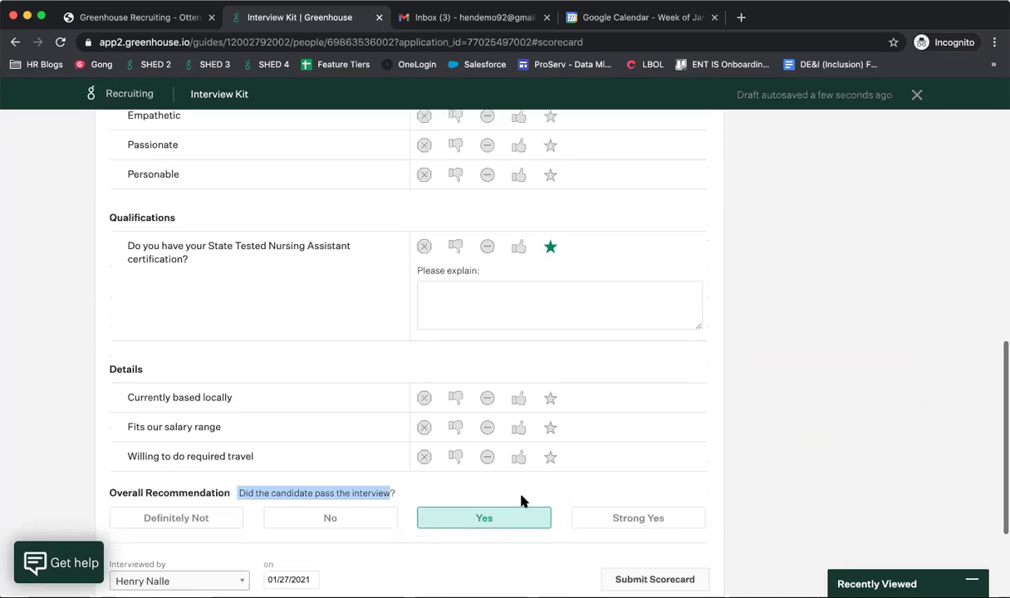
{"action": "scroll", "coordinate": [457, 415], "scroll_direction": "down", "scroll_amount": 2}
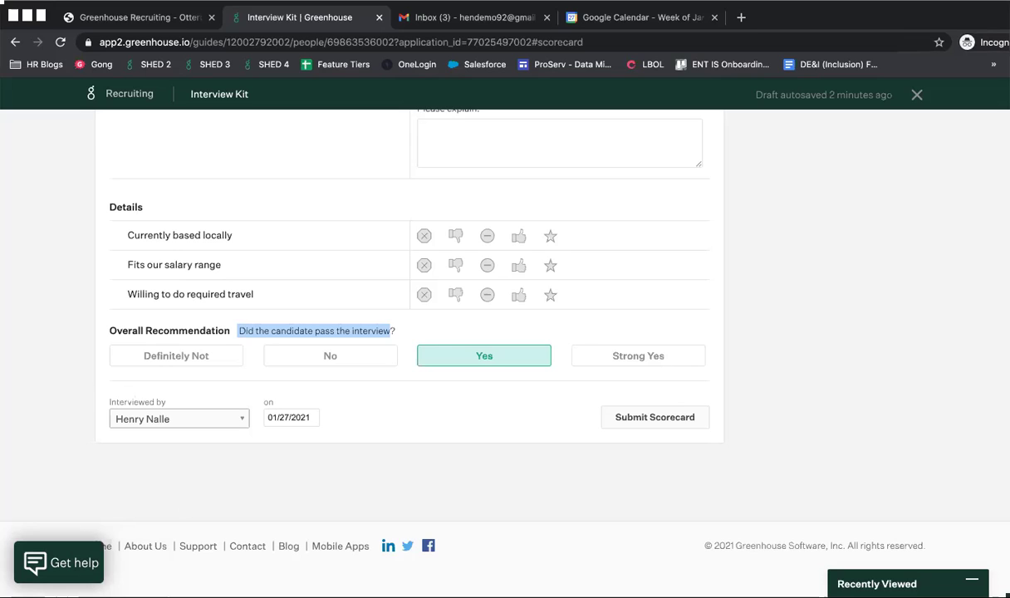
Clear the text highlight and examine the interview kit's candidate details, scheduled interview, PDF download and mobile app links
{"action": "left_click", "coordinate": [409, 169]}
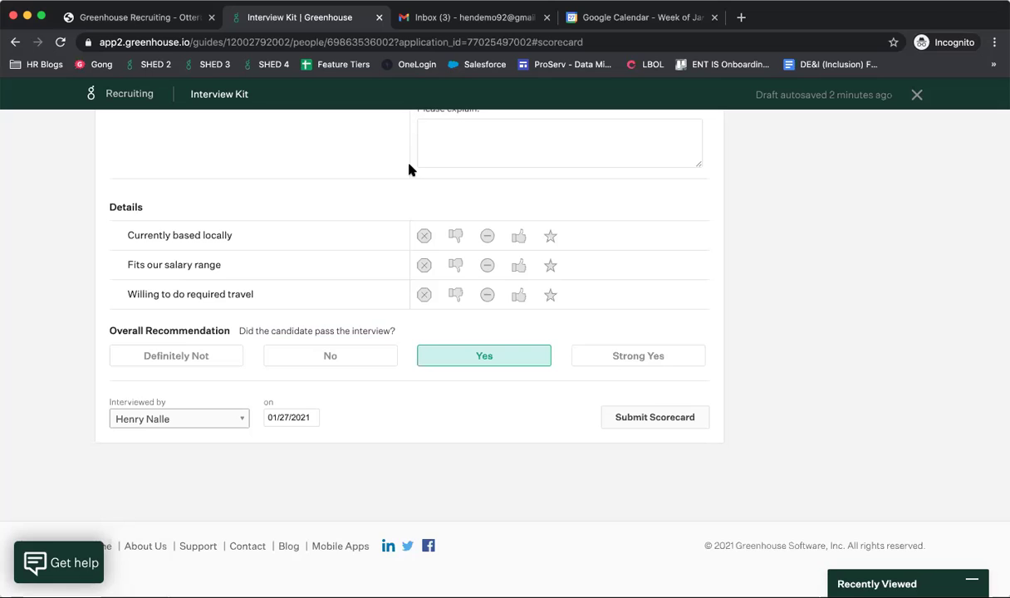
{"action": "scroll", "coordinate": [408, 170], "scroll_direction": "up", "scroll_amount": 2}
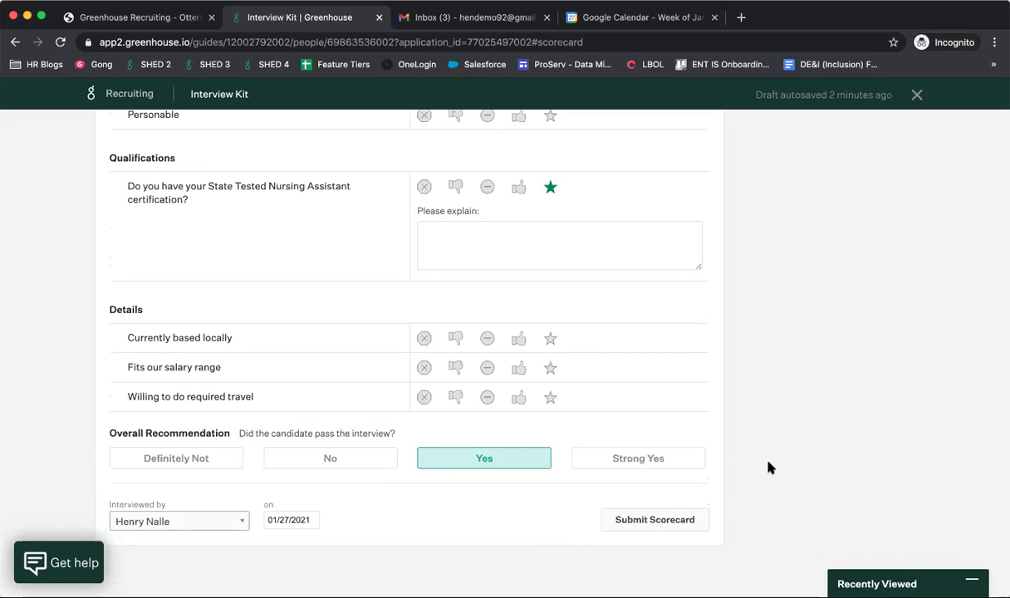
{"action": "scroll", "coordinate": [769, 468], "scroll_direction": "up", "scroll_amount": 8}
{"action": "scroll", "coordinate": [733, 352], "scroll_direction": "up", "scroll_amount": 5}
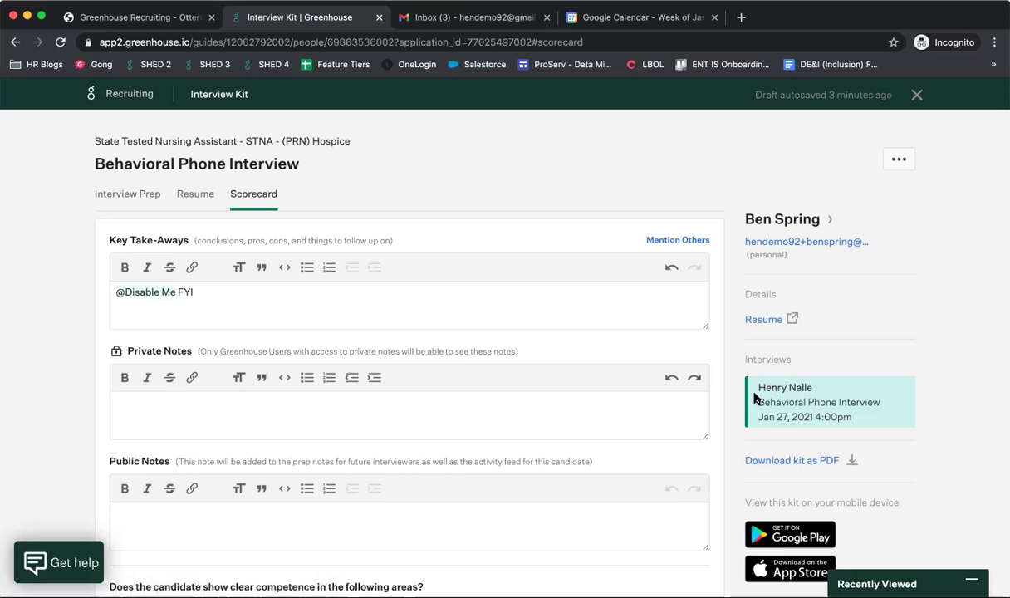
{"action": "scroll", "coordinate": [756, 378], "scroll_direction": "down", "scroll_amount": 1}
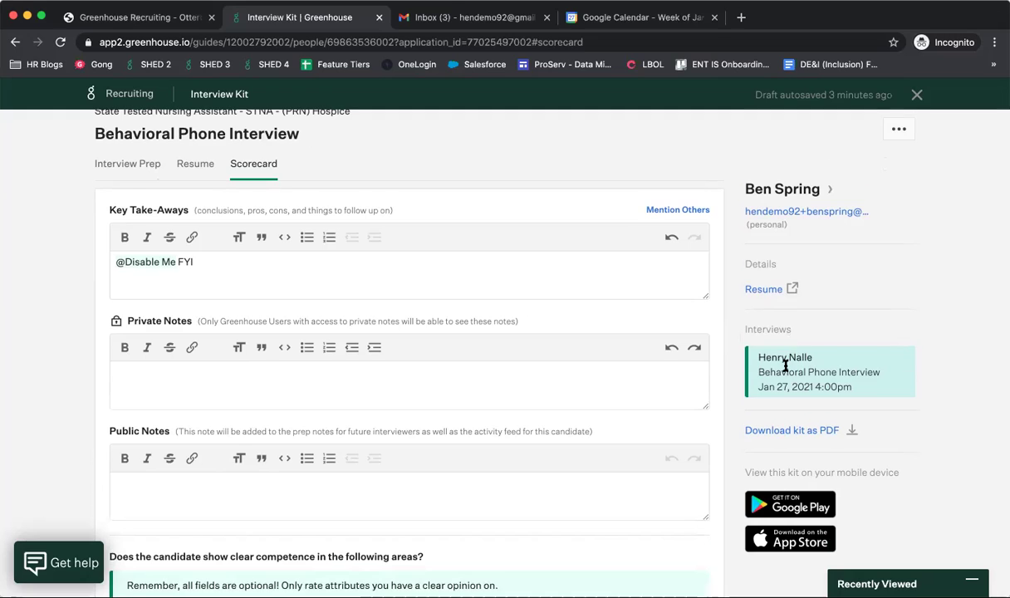
{"action": "scroll", "coordinate": [785, 366], "scroll_direction": "down", "scroll_amount": 1}
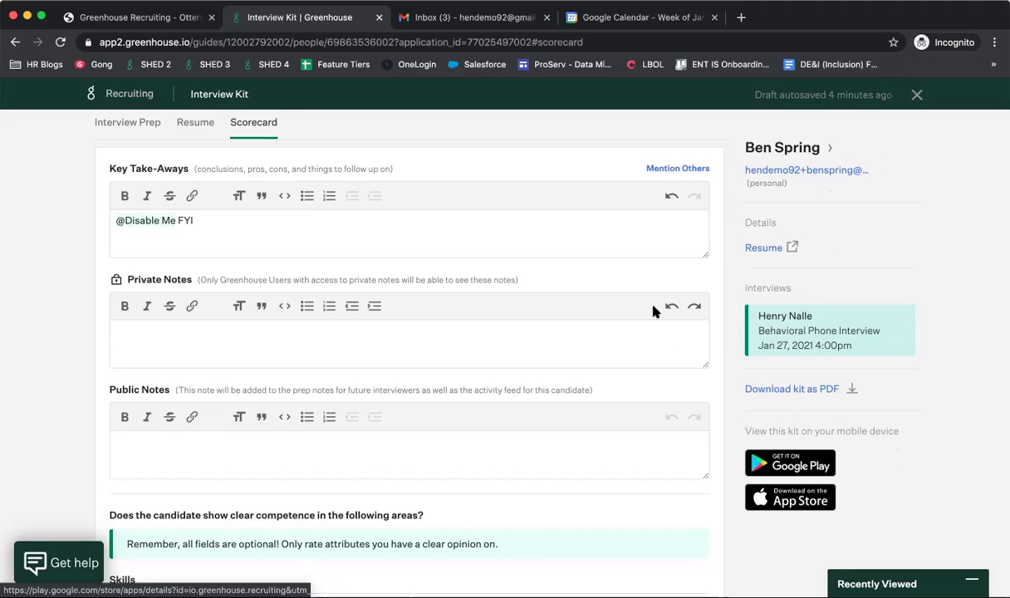
{"action": "scroll", "coordinate": [652, 310], "scroll_direction": "up", "scroll_amount": 2}
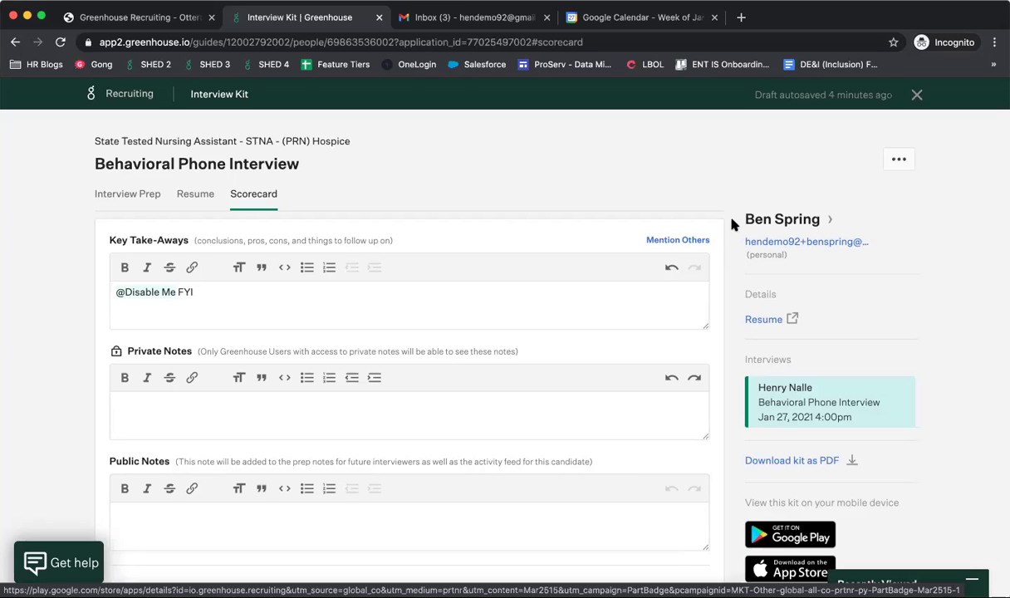
Submit the Behavioral Phone Interview scorecard
{"action": "scroll", "coordinate": [729, 234], "scroll_direction": "down", "scroll_amount": 10}
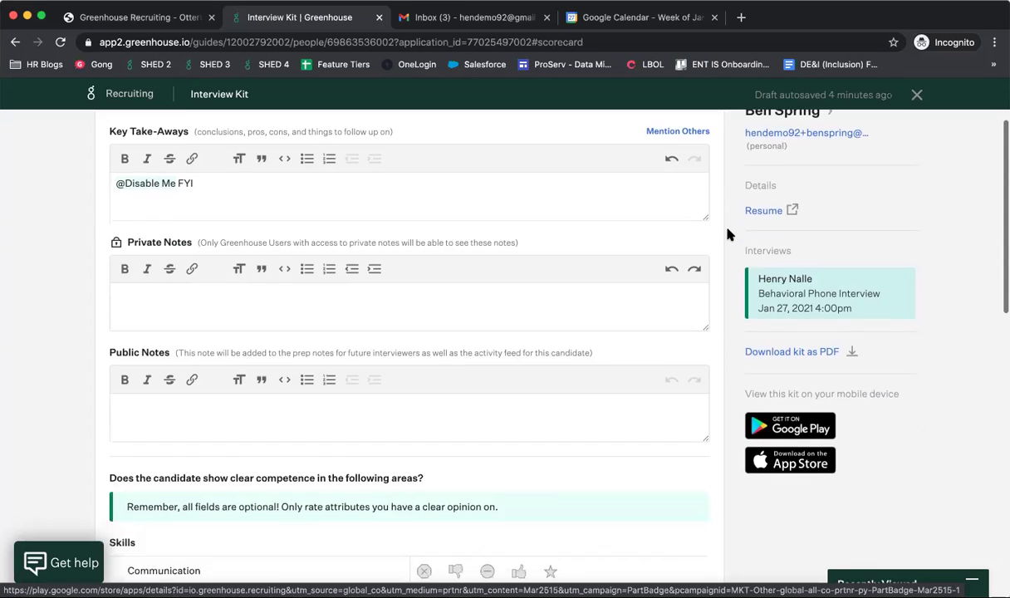
{"action": "scroll", "coordinate": [729, 234], "scroll_direction": "down", "scroll_amount": 4}
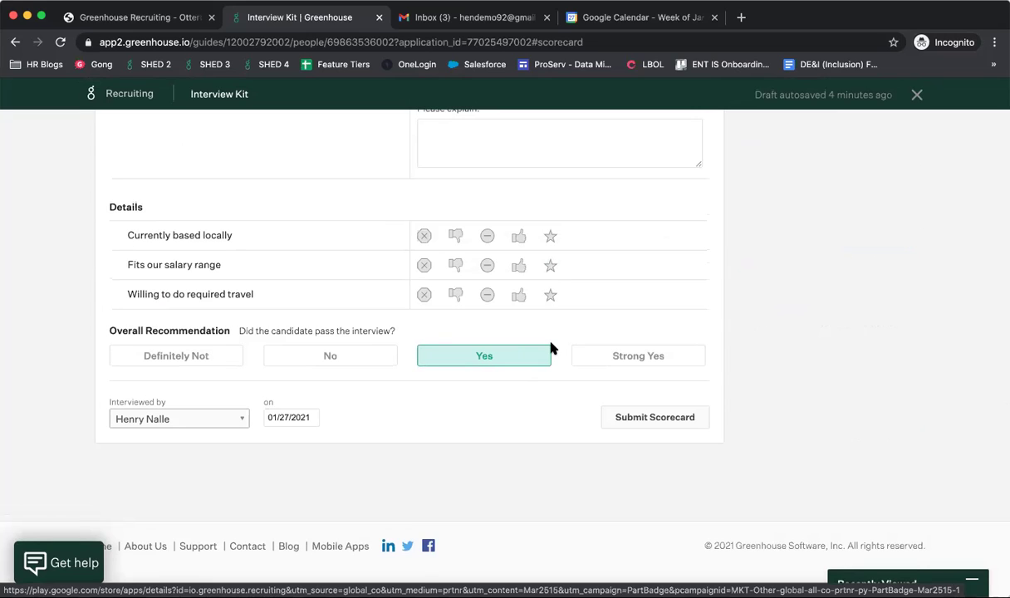
{"action": "left_click", "coordinate": [631, 417]}
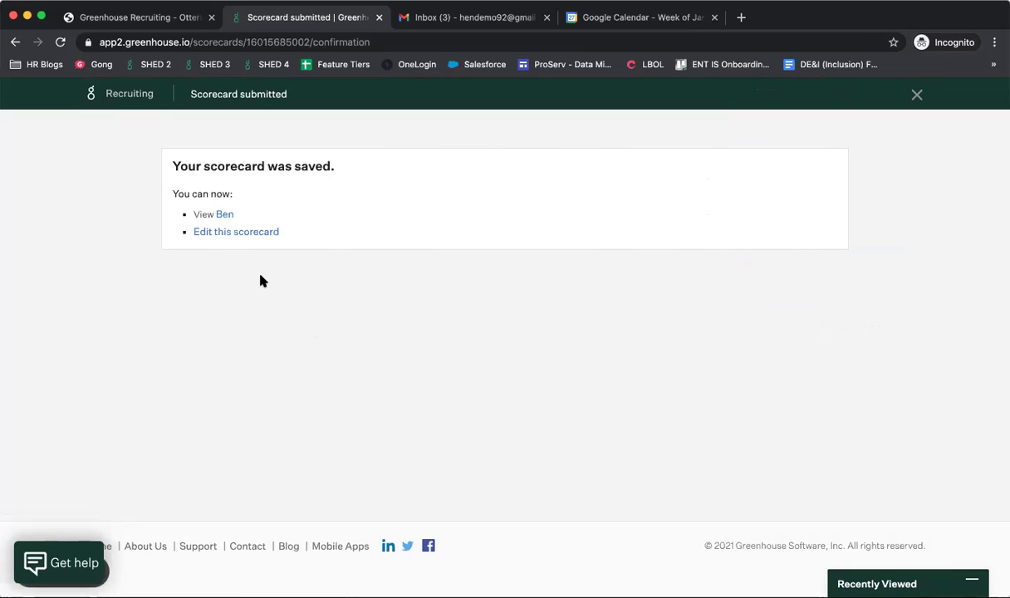
Open the candidate's profile from the scorecard confirmation and examine the Phone Interview stage's availability, interview recommendation and remaining stages
{"action": "left_click", "coordinate": [223, 214]}
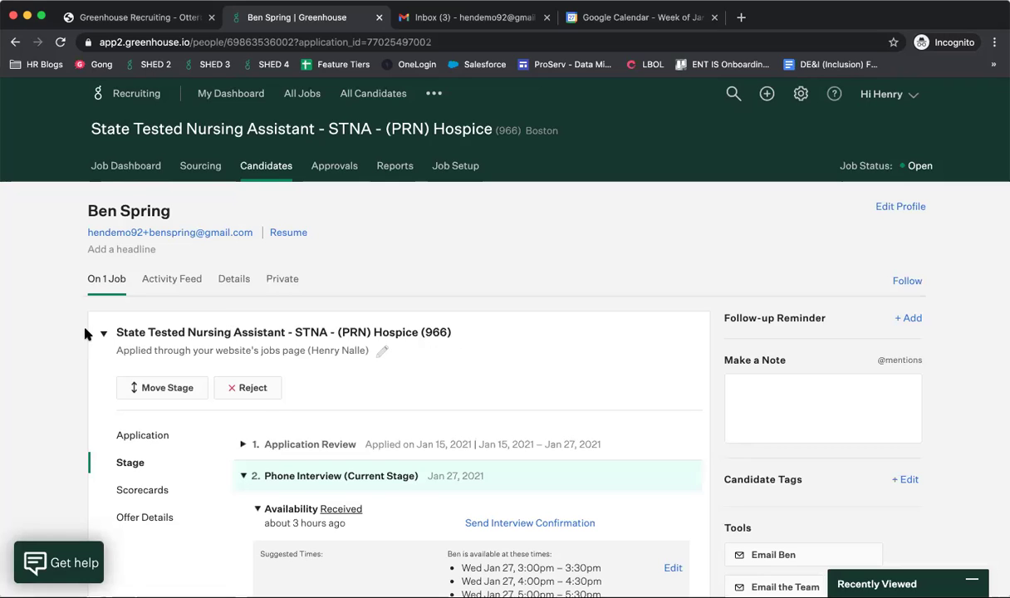
{"action": "scroll", "coordinate": [86, 333], "scroll_direction": "down", "scroll_amount": 2}
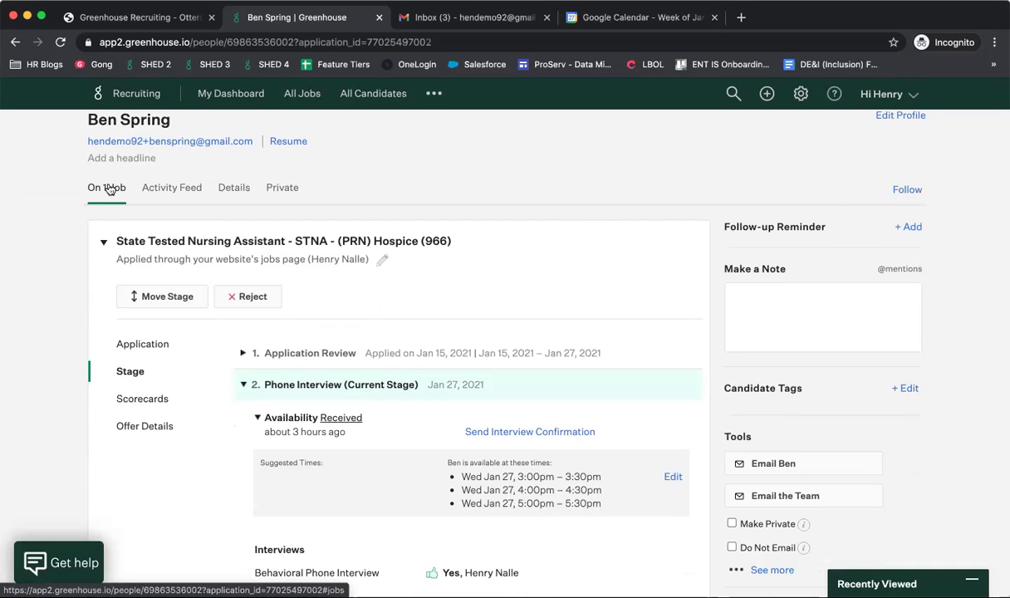
{"action": "scroll", "coordinate": [101, 245], "scroll_direction": "down", "scroll_amount": 6}
{"action": "scroll", "coordinate": [104, 241], "scroll_direction": "up", "scroll_amount": 6}
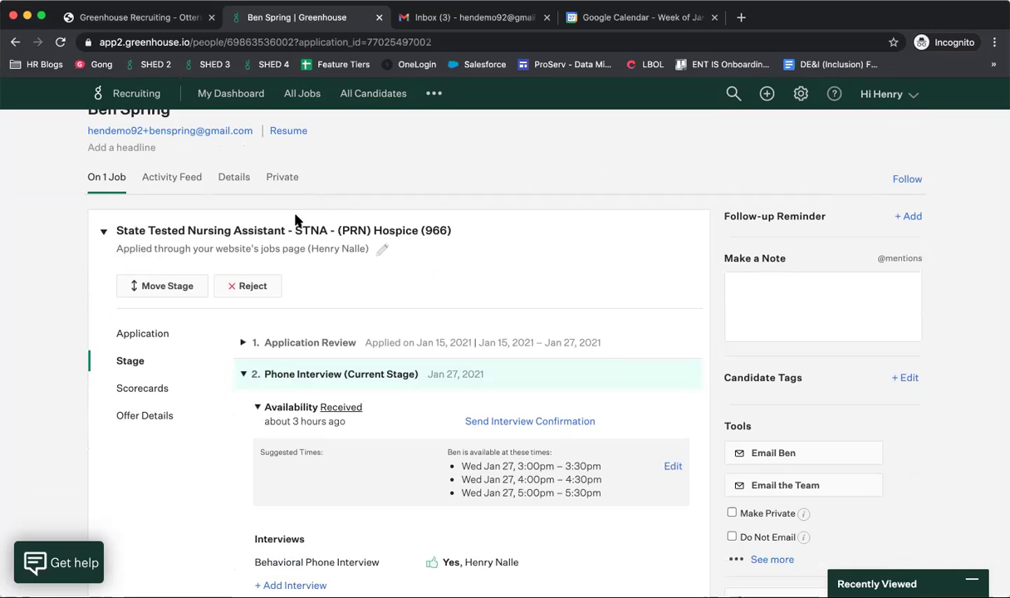
{"action": "scroll", "coordinate": [282, 204], "scroll_direction": "down", "scroll_amount": 2}
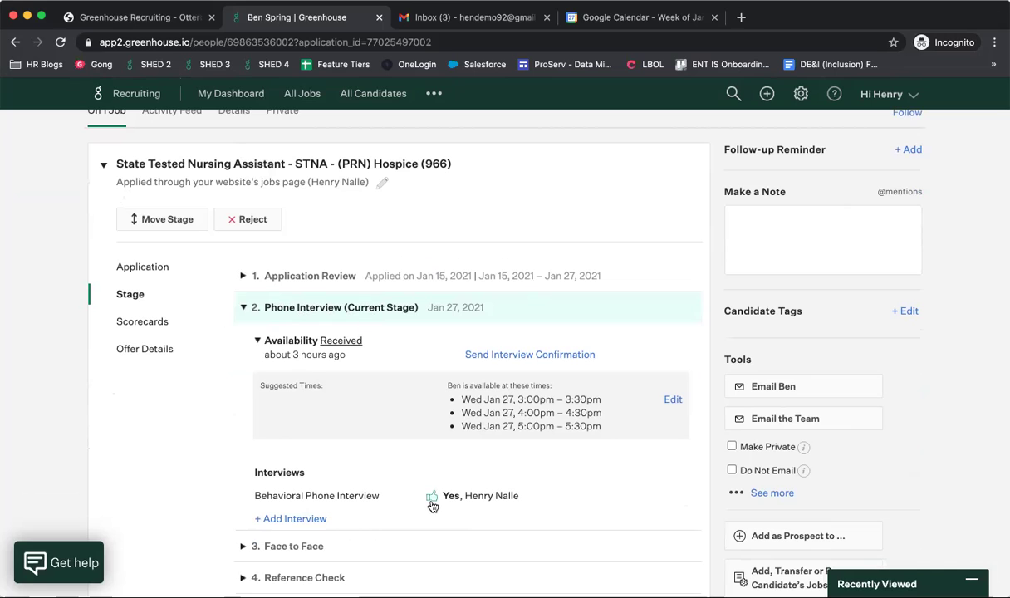
{"action": "scroll", "coordinate": [410, 505], "scroll_direction": "down", "scroll_amount": 3}
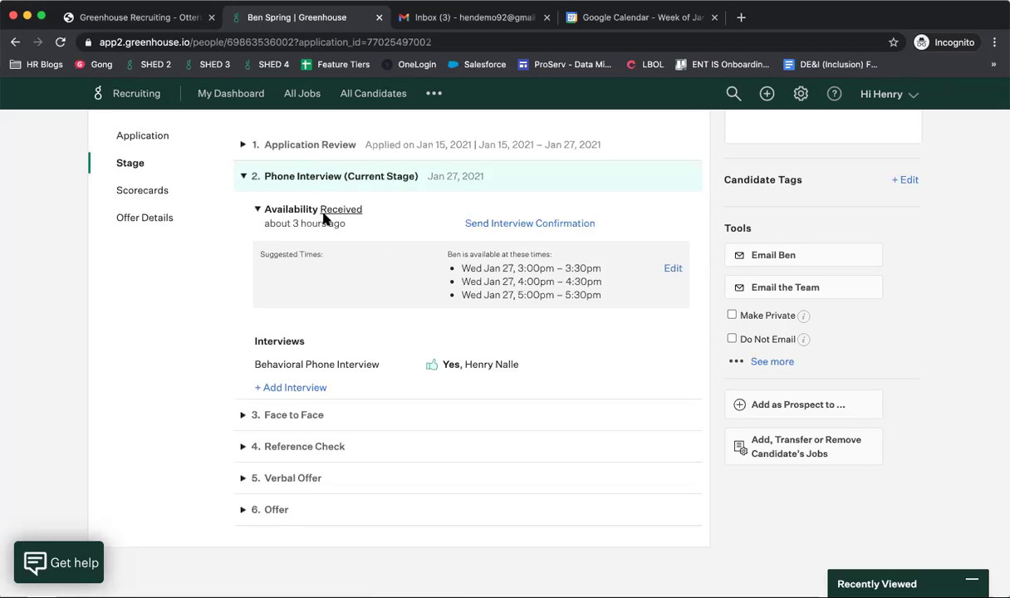
{"action": "scroll", "coordinate": [324, 215], "scroll_direction": "up", "scroll_amount": 3}
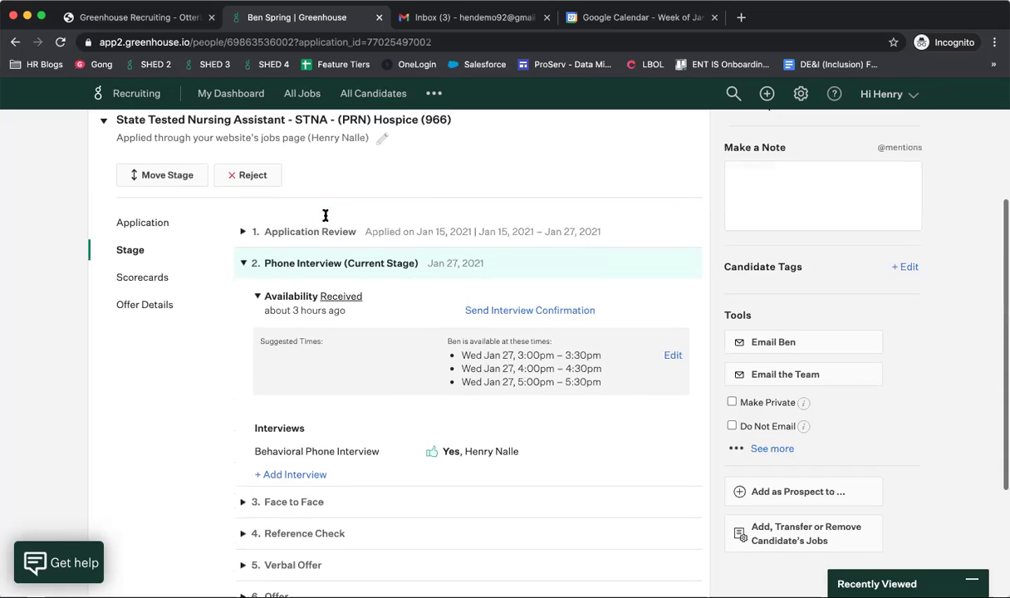